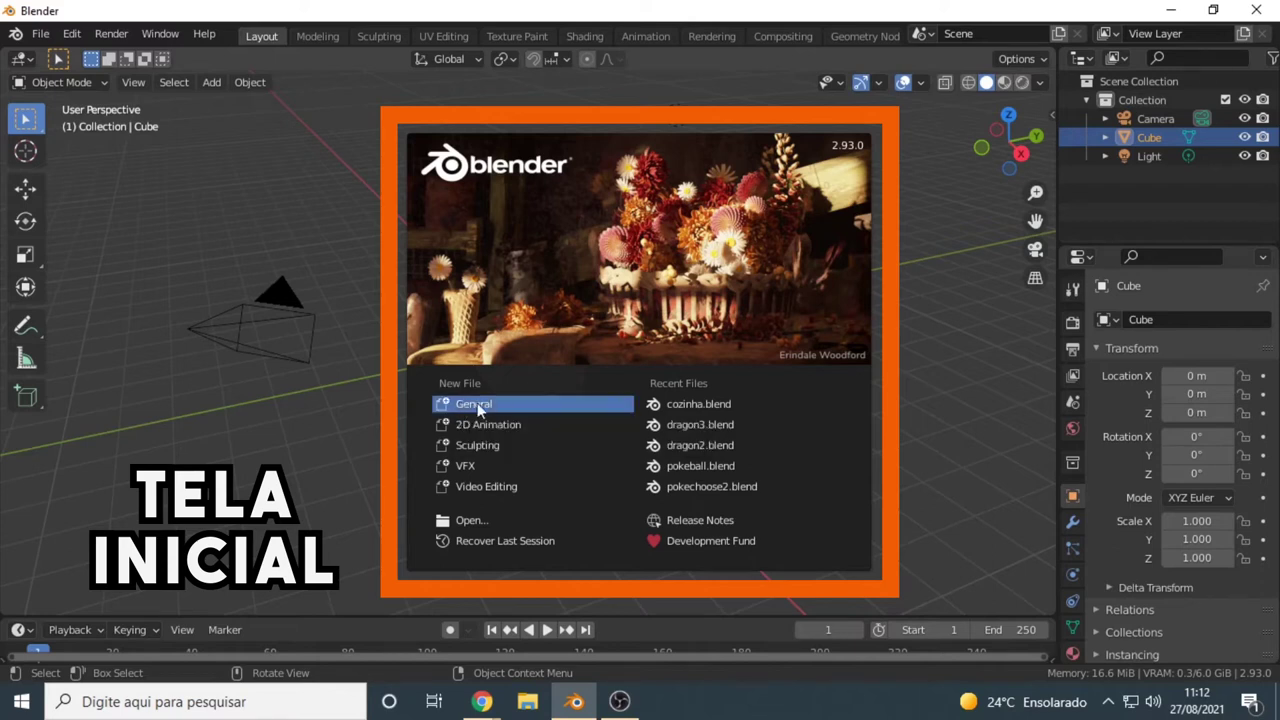
Step: Close the splash screen, then select the Light, Cube and Camera in turn
{"action": "left_click", "coordinate": [475, 405]}
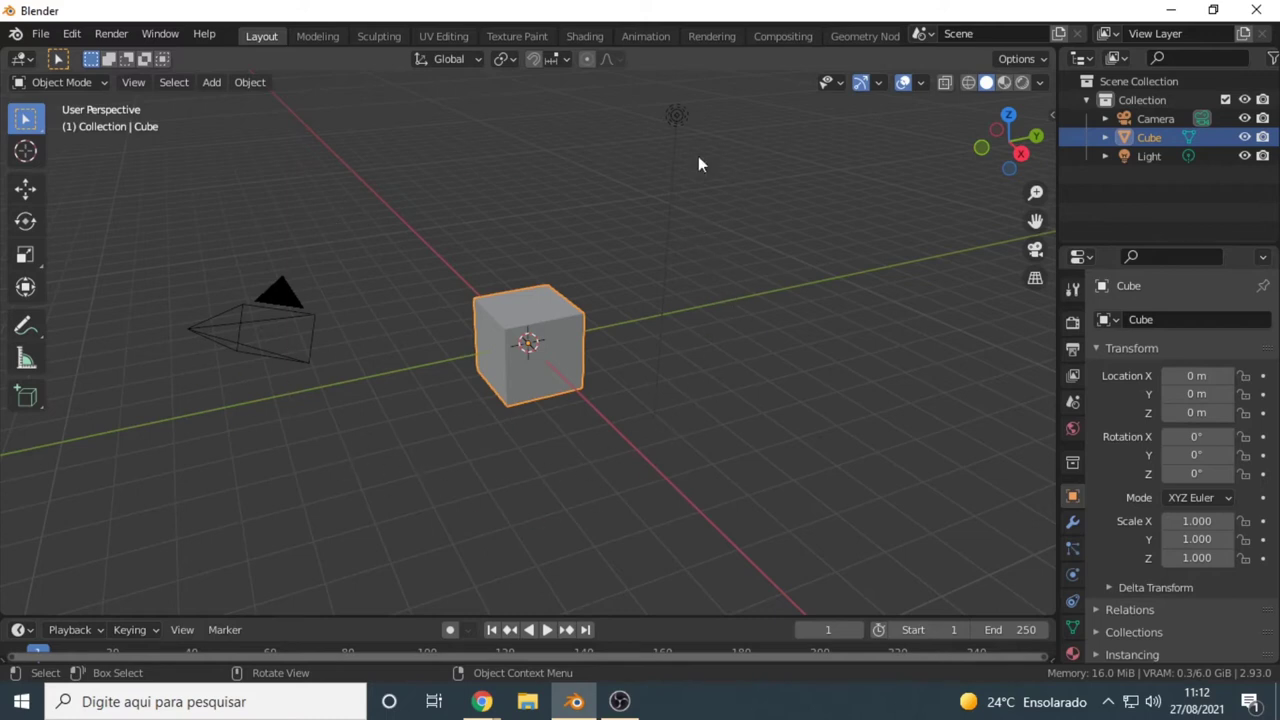
{"action": "left_click", "coordinate": [680, 111]}
{"action": "left_click", "coordinate": [554, 313]}
{"action": "left_click", "coordinate": [298, 345]}
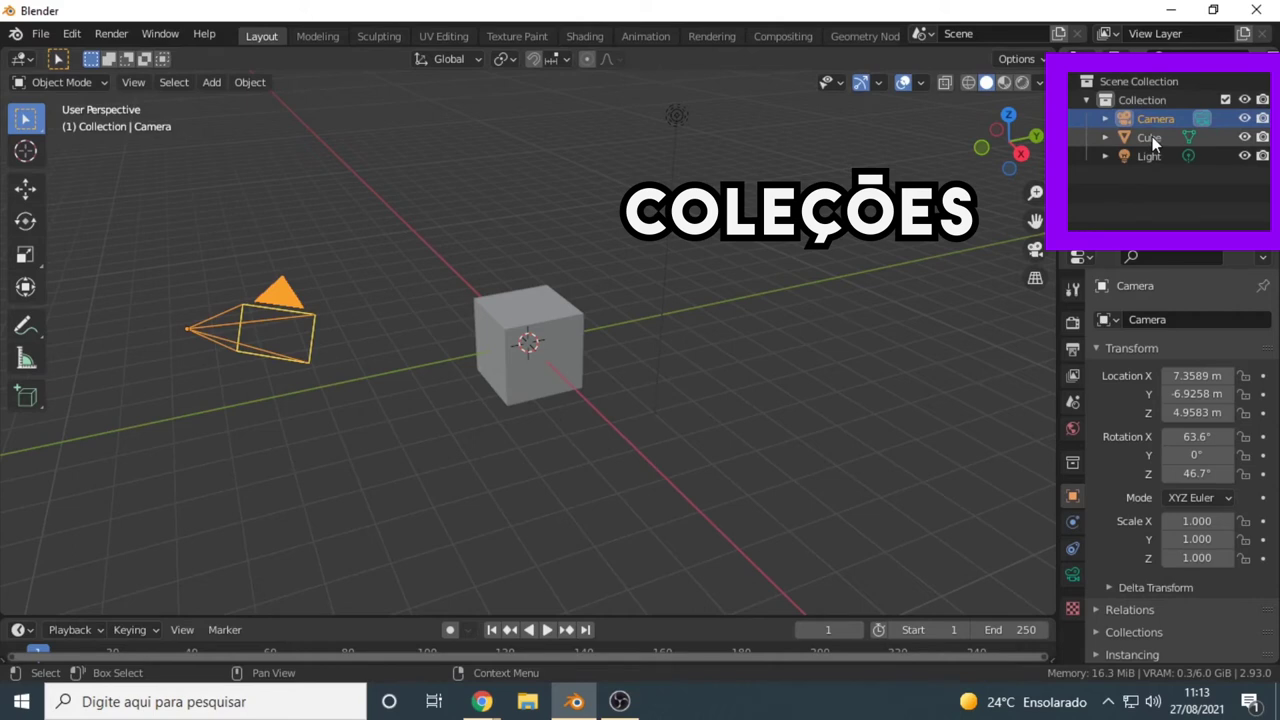
{"action": "left_click", "coordinate": [1152, 136]}
{"action": "left_click", "coordinate": [1150, 155]}
{"action": "left_click", "coordinate": [1150, 138]}
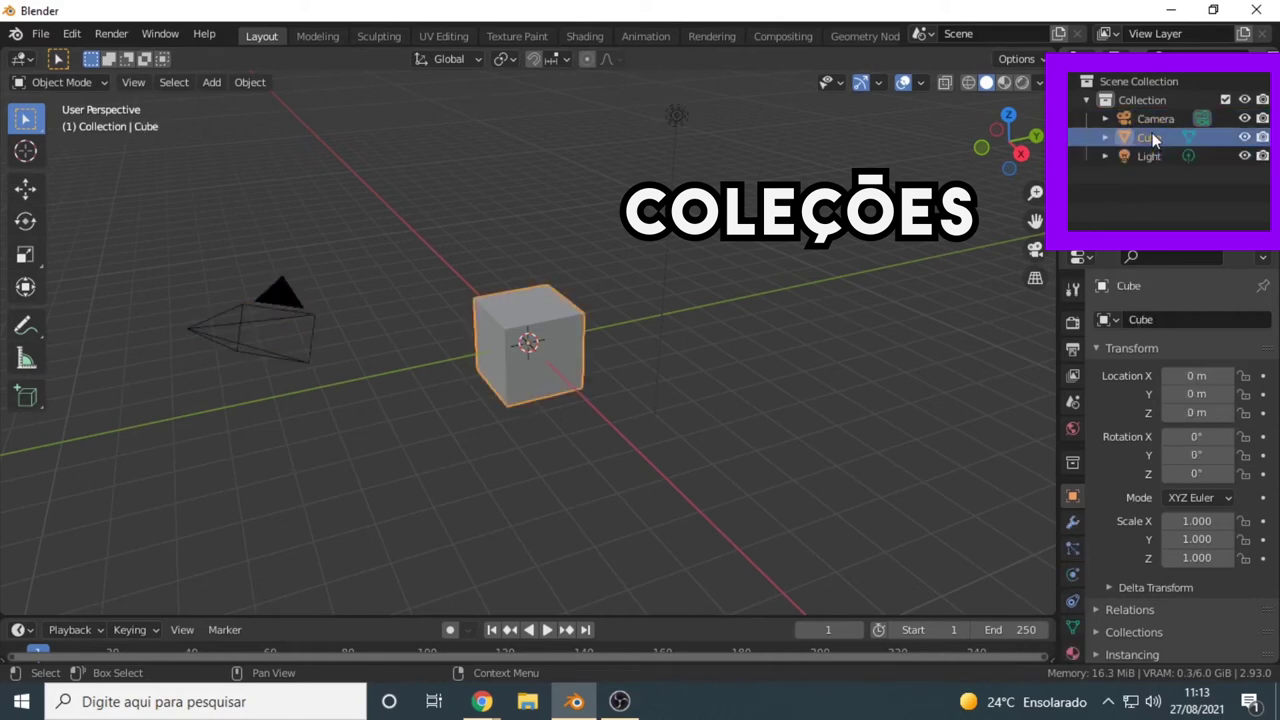
{"action": "left_click", "coordinate": [1153, 122]}
{"action": "left_click", "coordinate": [1153, 139]}
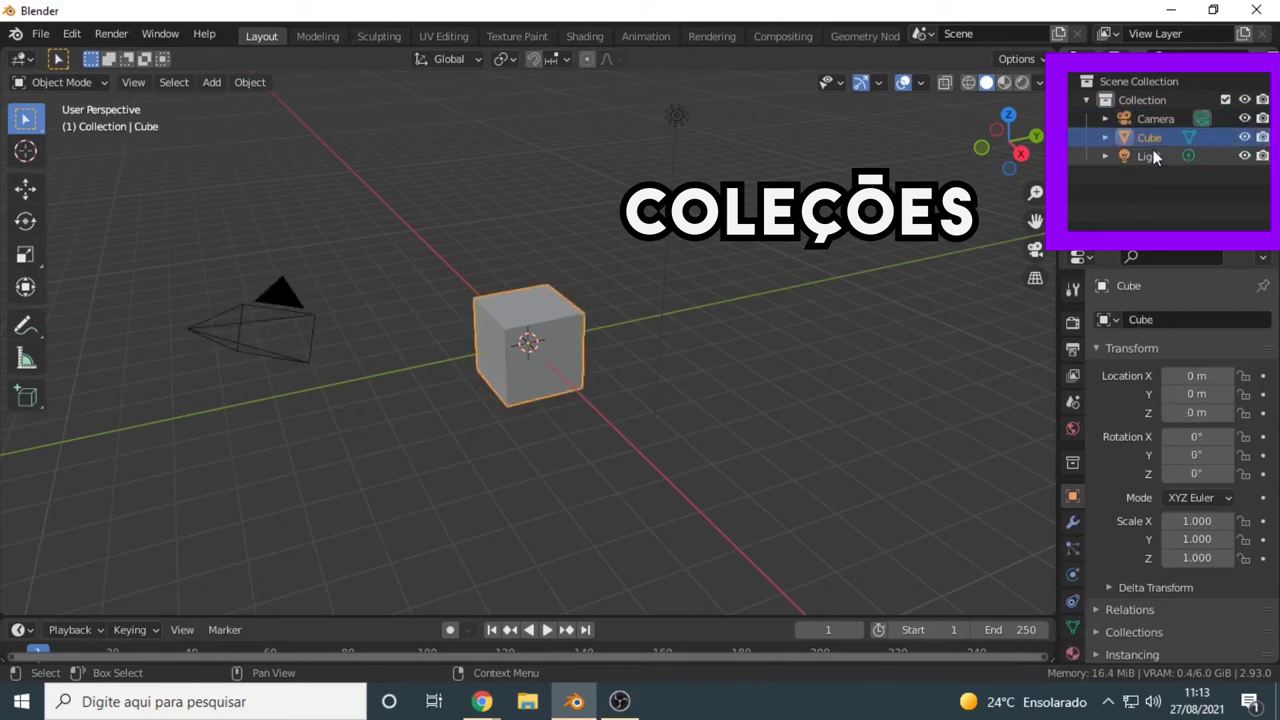
{"action": "left_click", "coordinate": [1153, 155]}
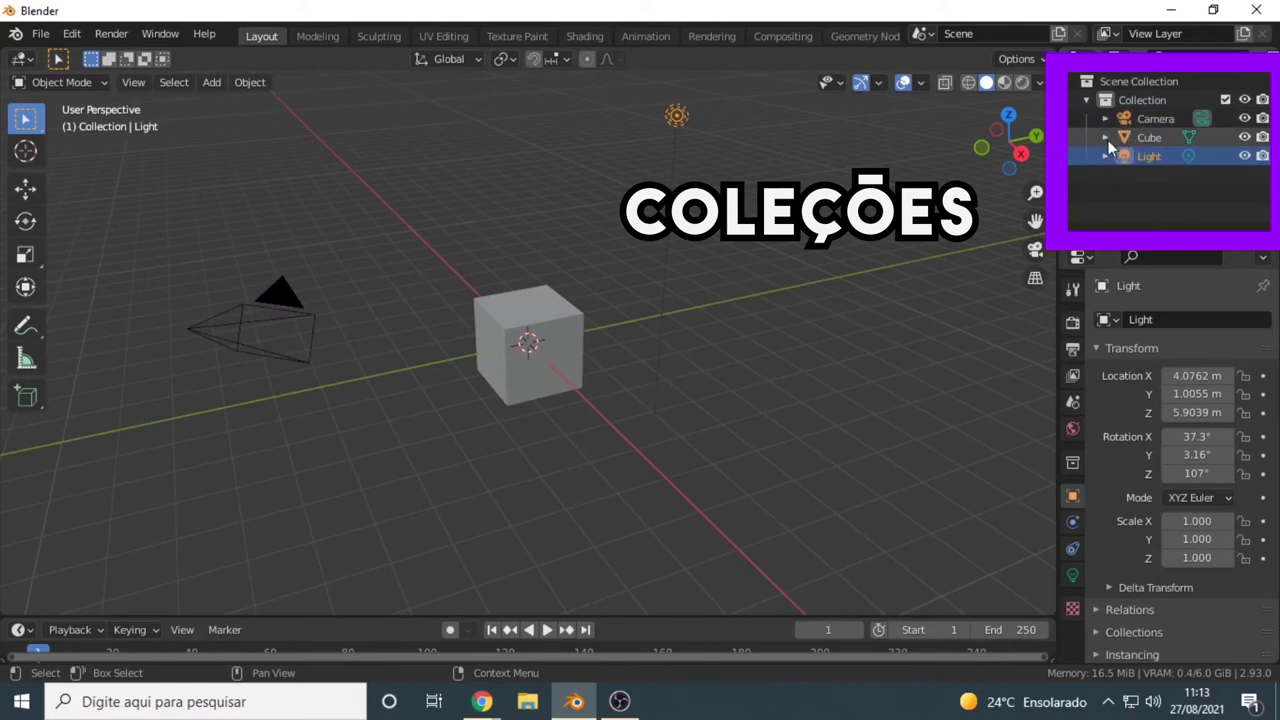
{"action": "left_click", "coordinate": [1139, 136]}
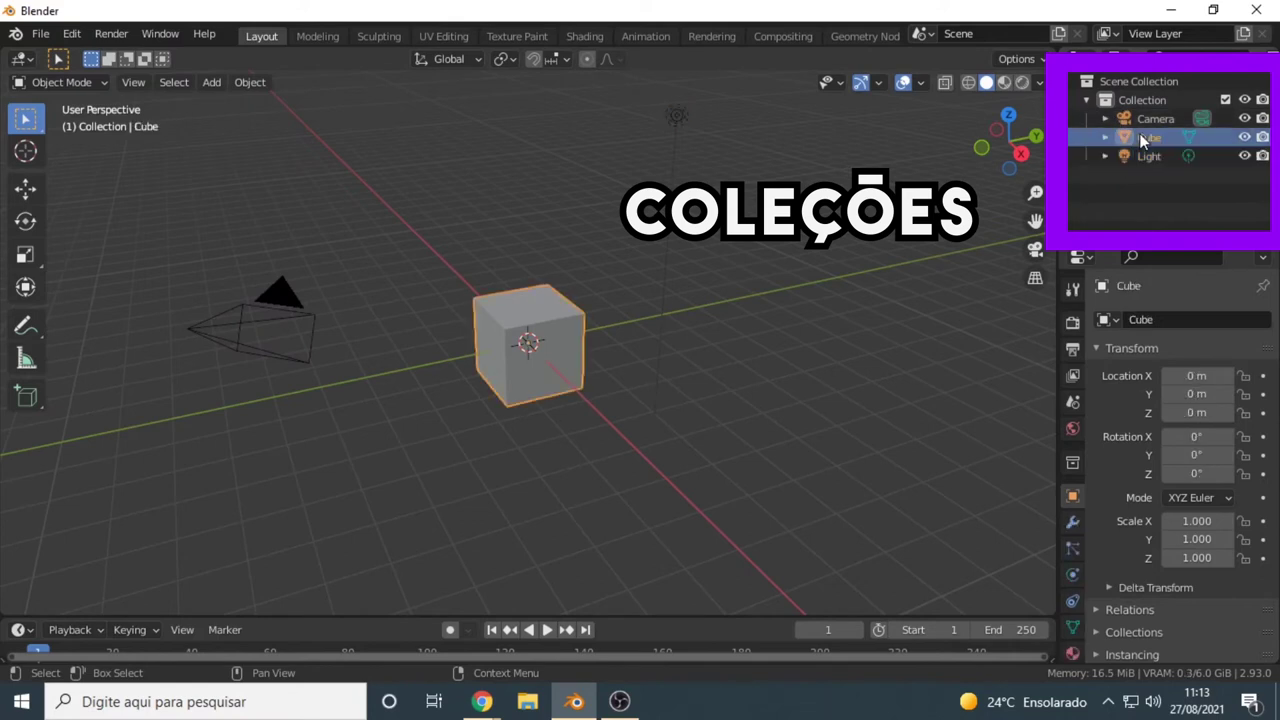
{"action": "left_click", "coordinate": [1244, 138]}
{"action": "left_click", "coordinate": [1244, 138]}
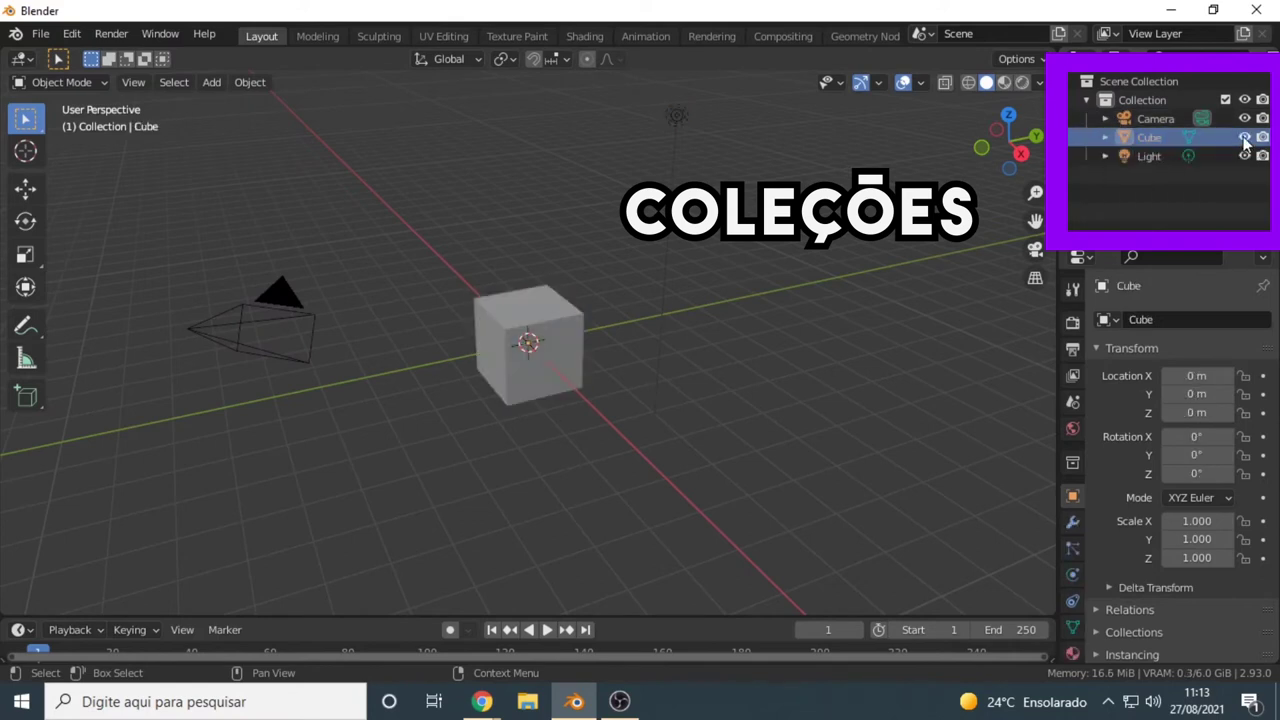
{"action": "left_click", "coordinate": [1244, 138]}
{"action": "left_click", "coordinate": [1244, 138]}
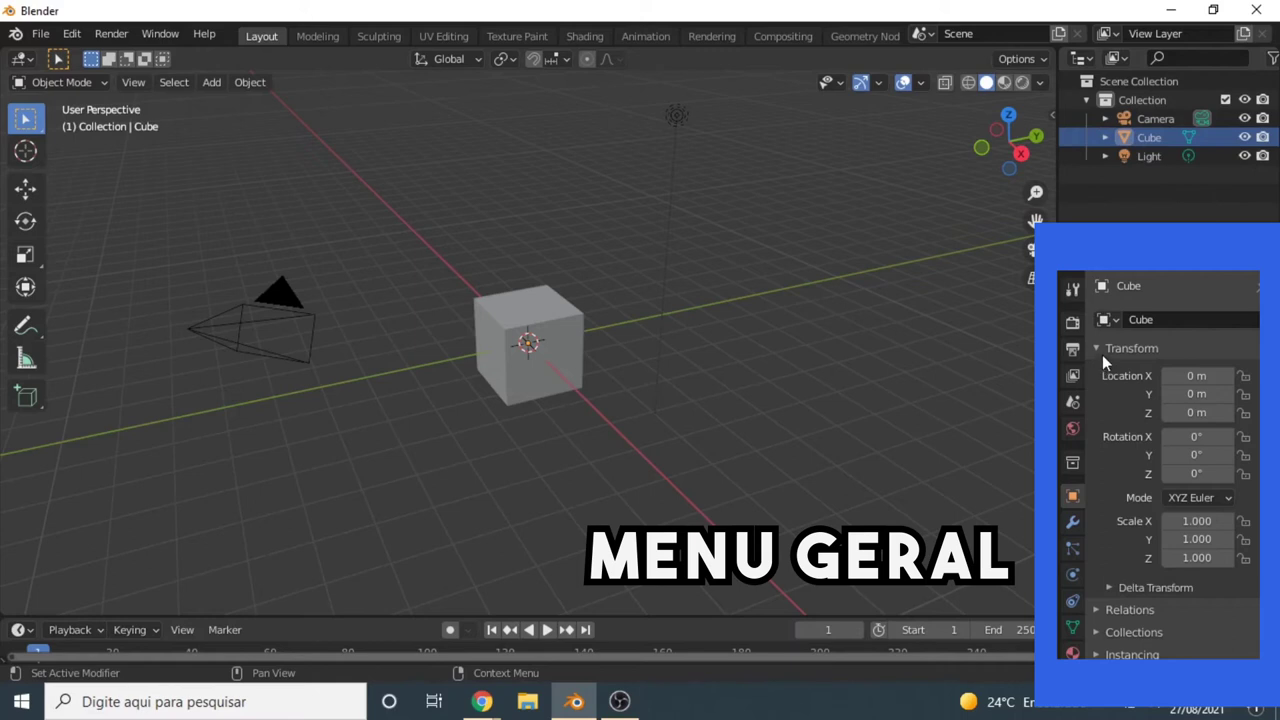
{"action": "scroll", "coordinate": [1070, 530], "scroll_direction": "down", "scroll_amount": 2}
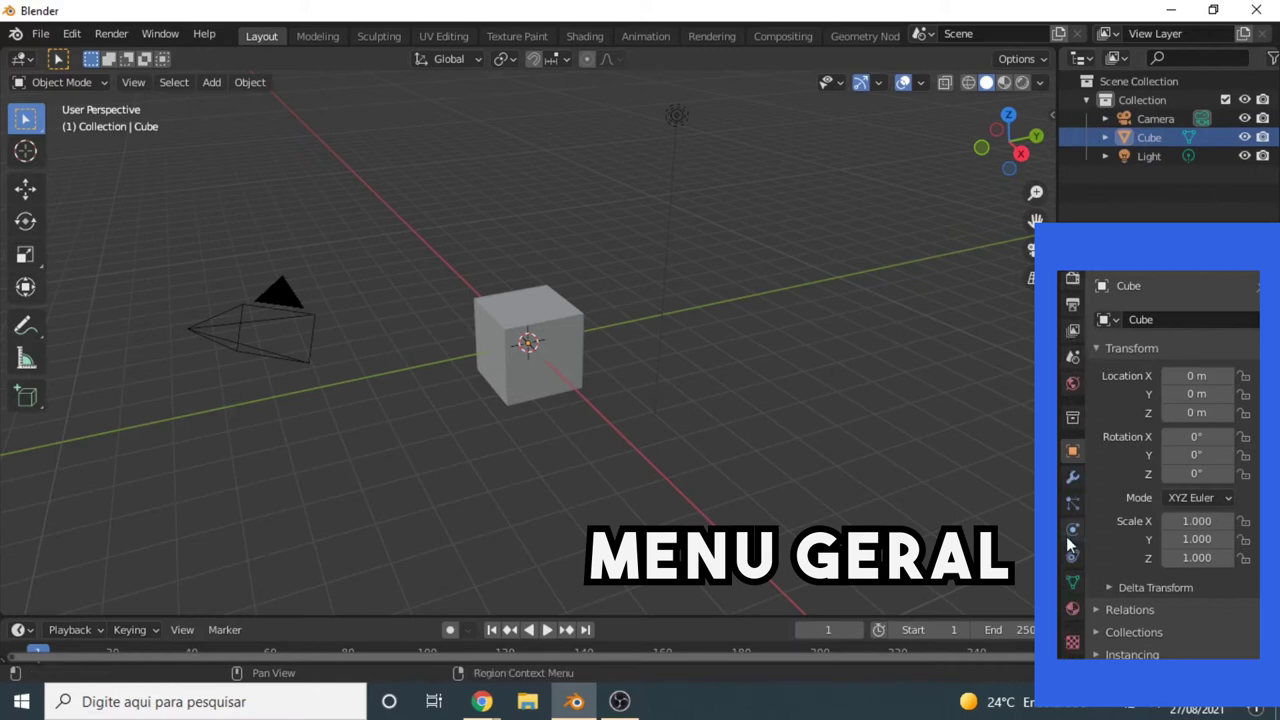
{"action": "scroll", "coordinate": [1068, 556], "scroll_direction": "up", "scroll_amount": 2}
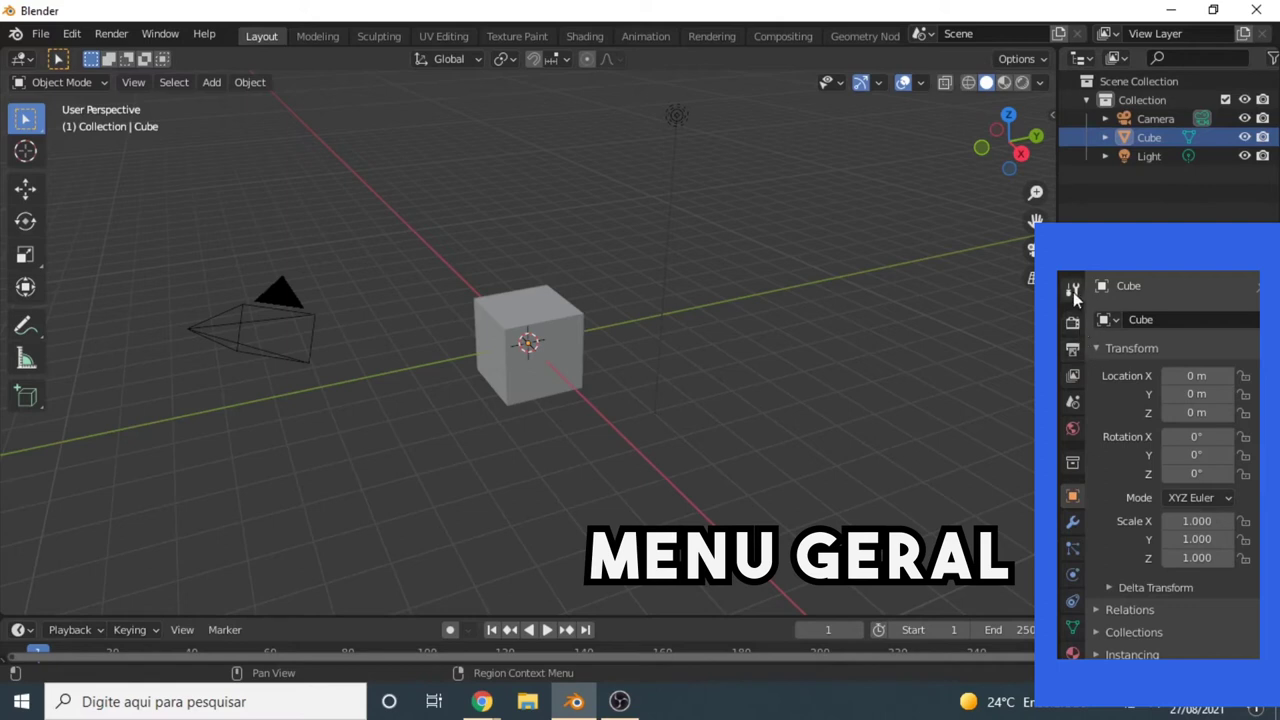
{"action": "left_click", "coordinate": [1073, 290]}
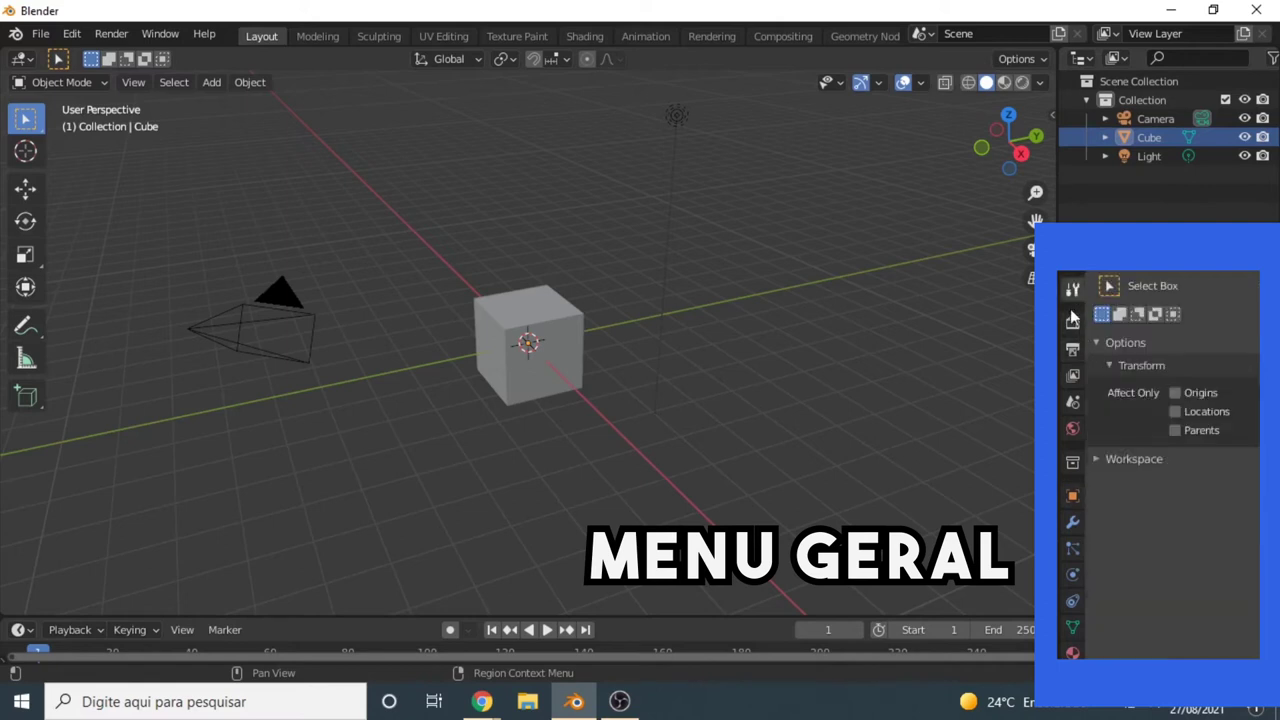
{"action": "left_click", "coordinate": [1072, 320]}
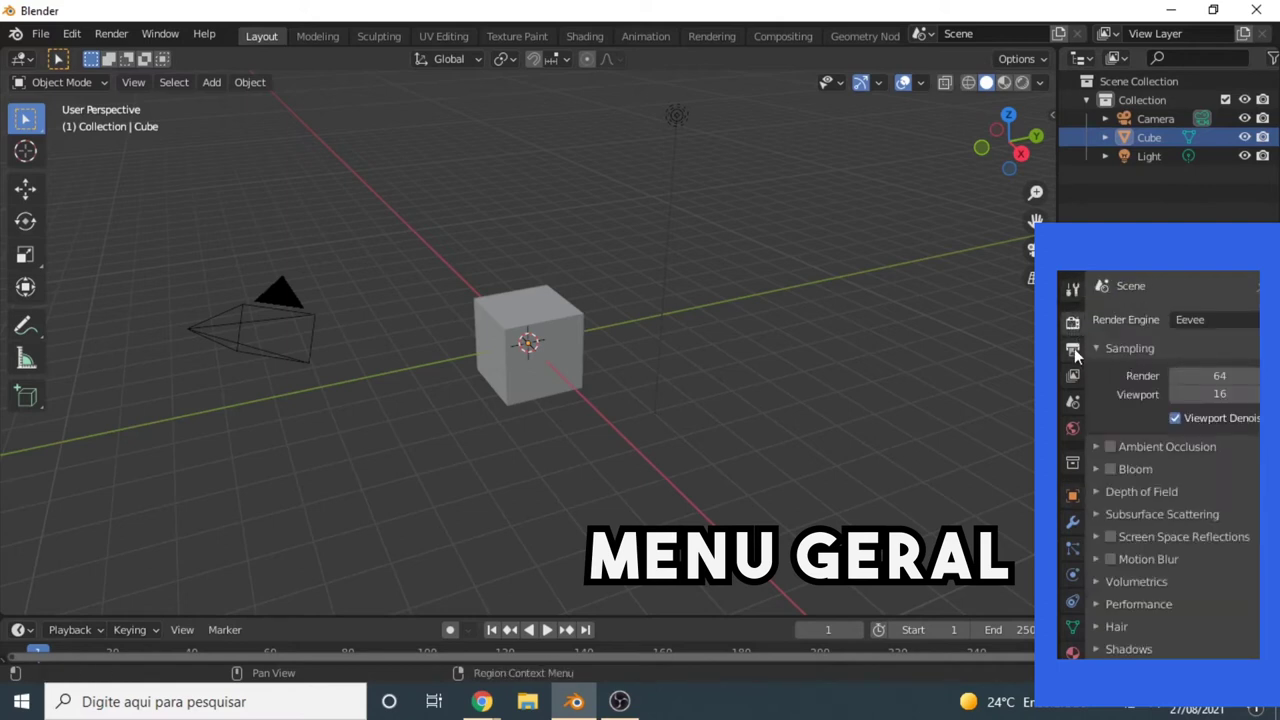
{"action": "left_click", "coordinate": [1072, 349]}
{"action": "left_click", "coordinate": [1072, 375]}
{"action": "left_click", "coordinate": [1072, 401]}
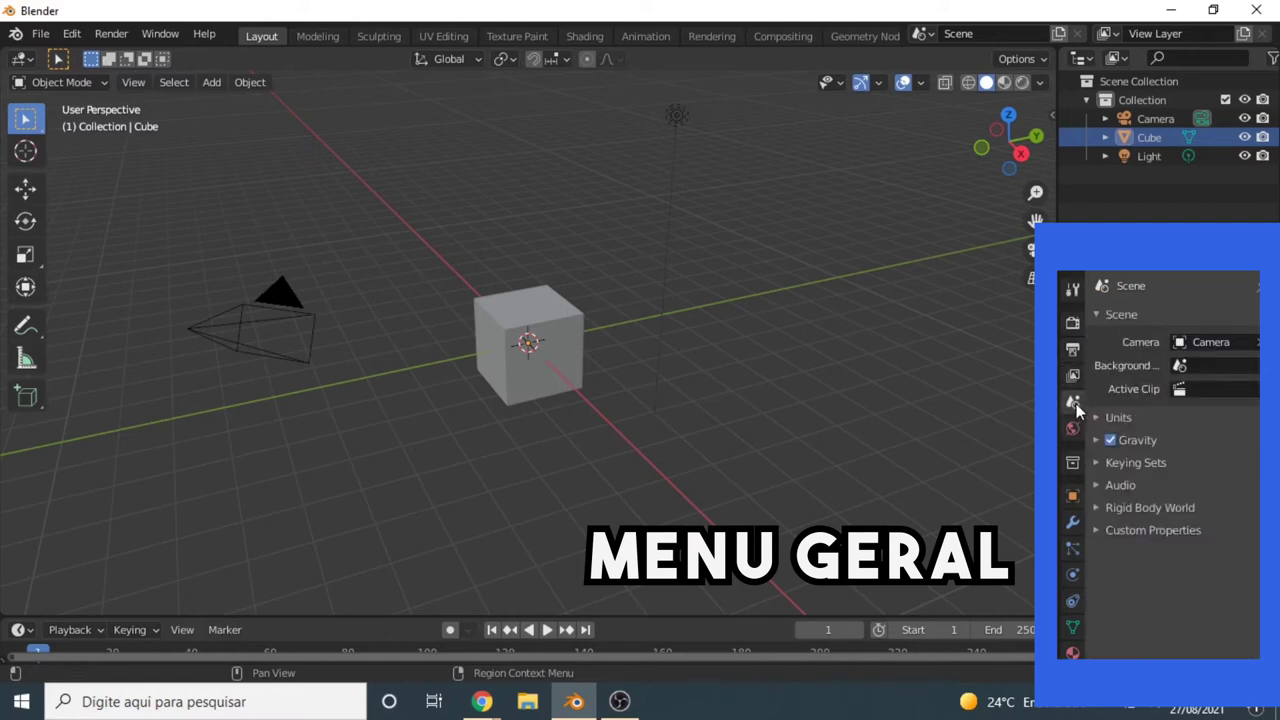
{"action": "left_click", "coordinate": [1072, 428]}
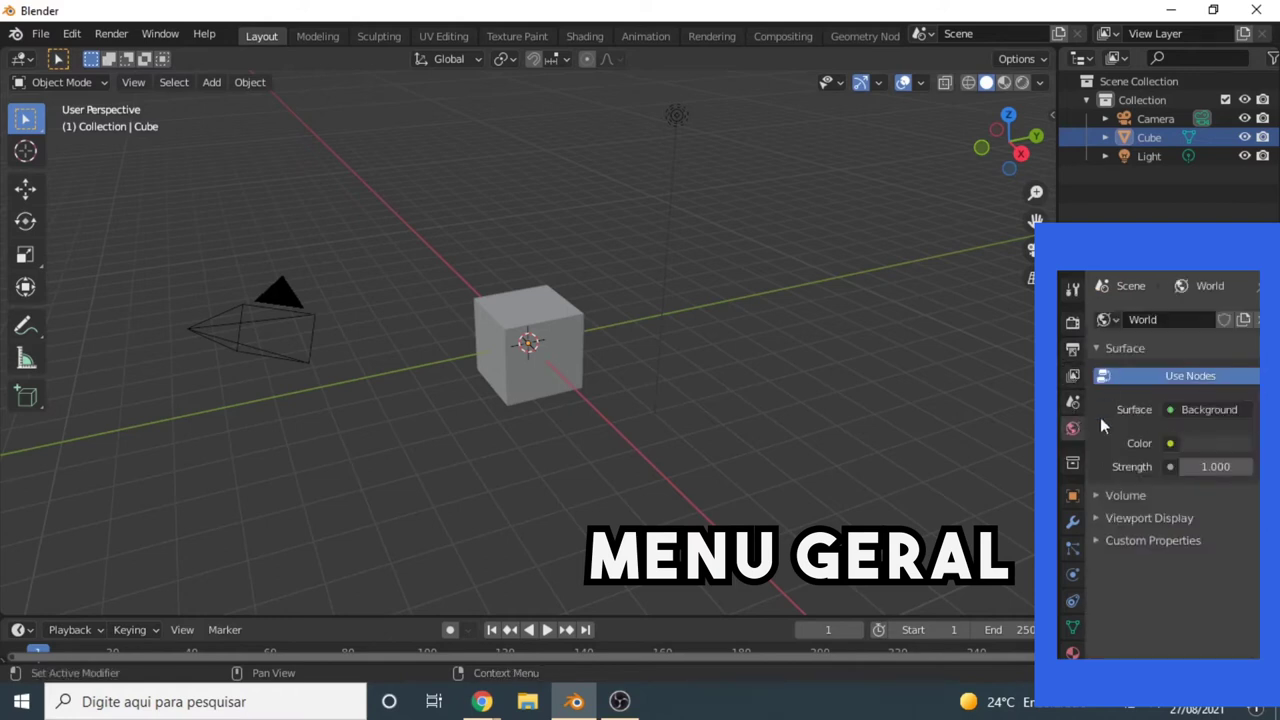
{"action": "left_click", "coordinate": [1072, 523]}
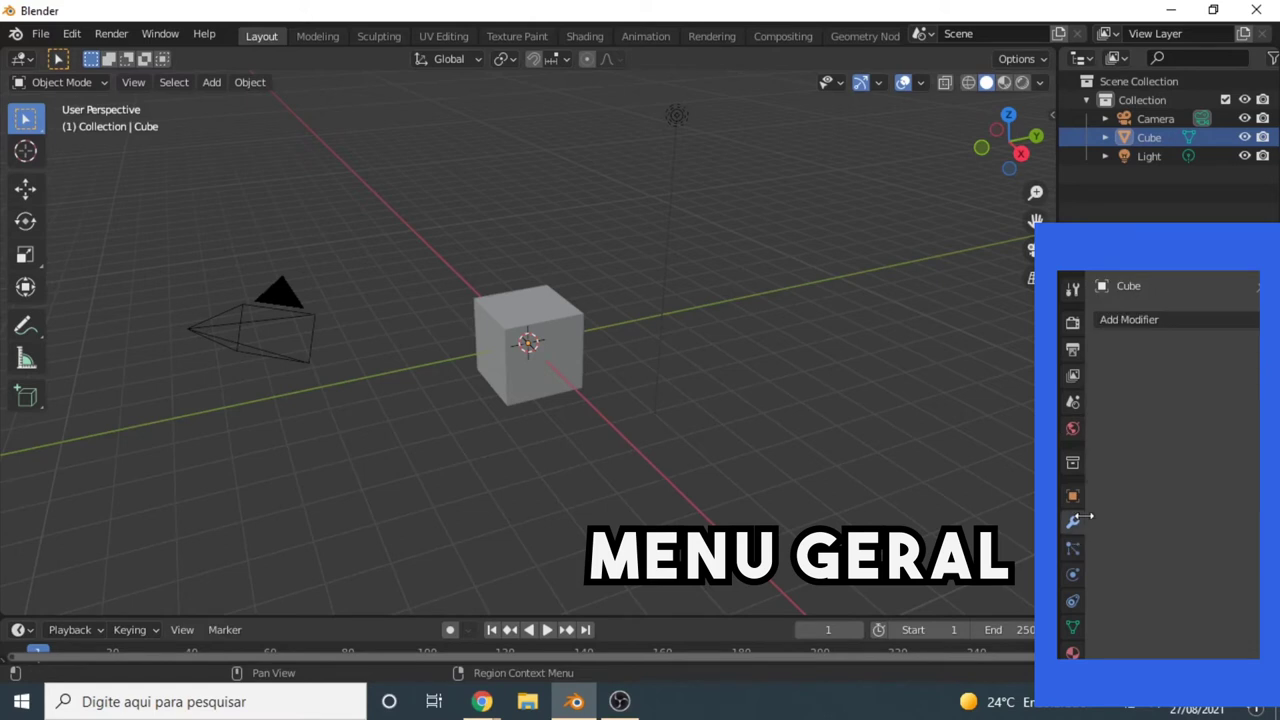
{"action": "left_click", "coordinate": [1073, 551]}
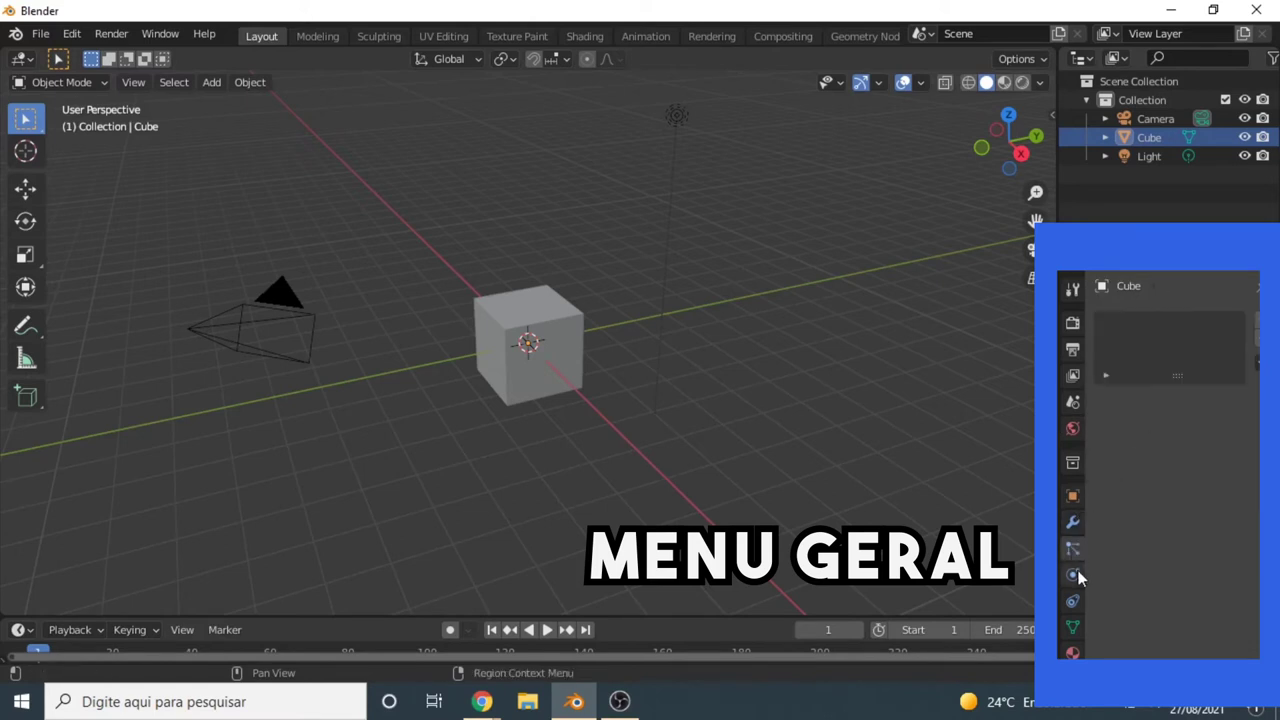
{"action": "left_click", "coordinate": [1073, 575]}
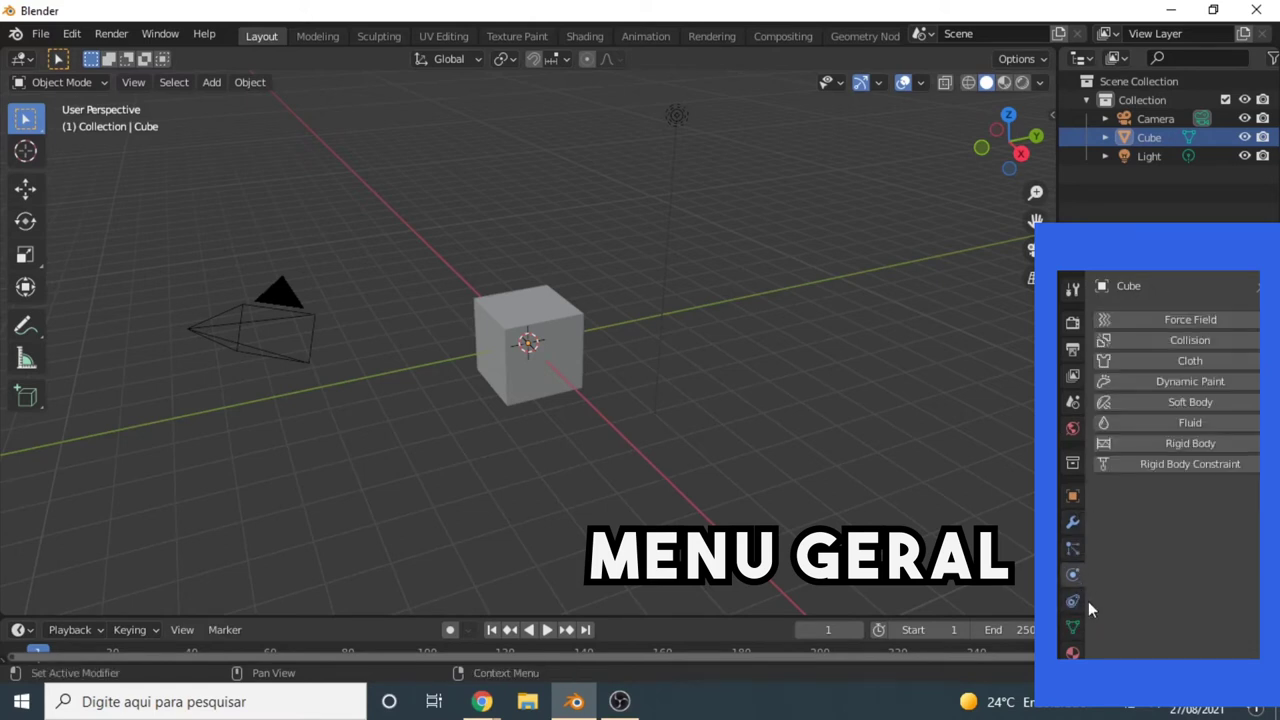
{"action": "left_click", "coordinate": [1077, 625]}
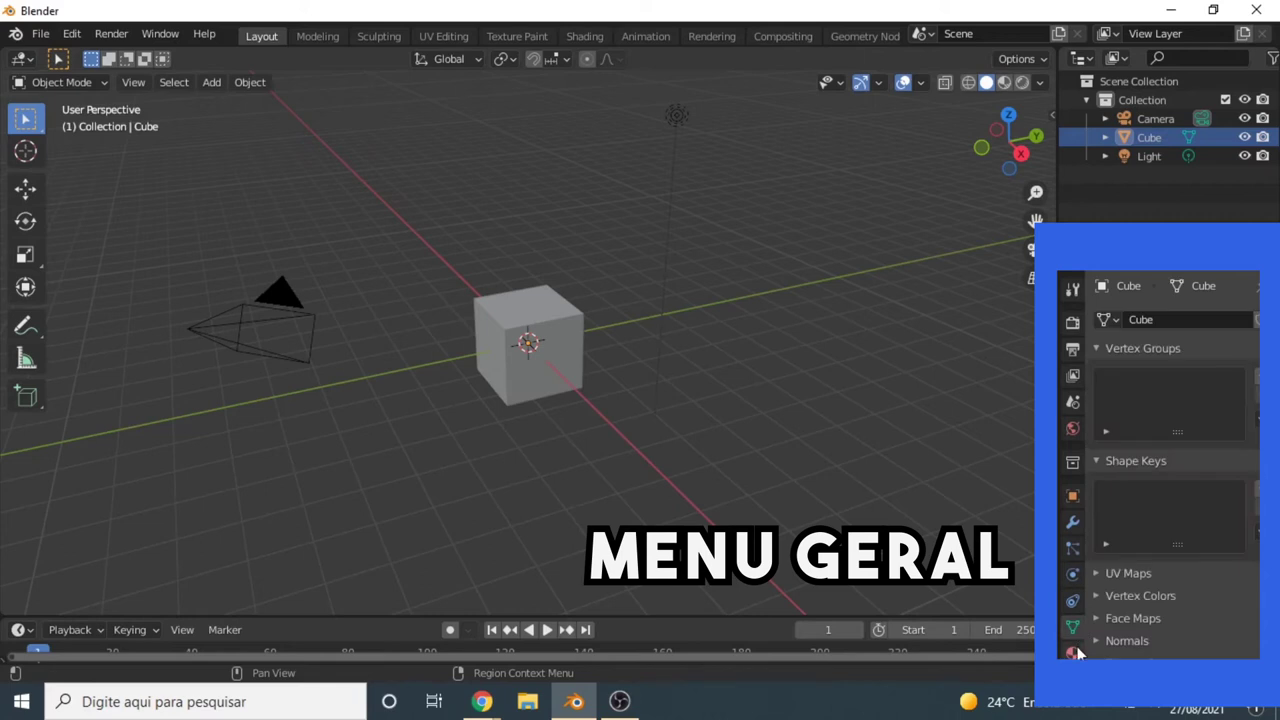
{"action": "left_click", "coordinate": [1075, 649]}
{"action": "scroll", "coordinate": [1136, 400], "scroll_direction": "down", "scroll_amount": 4}
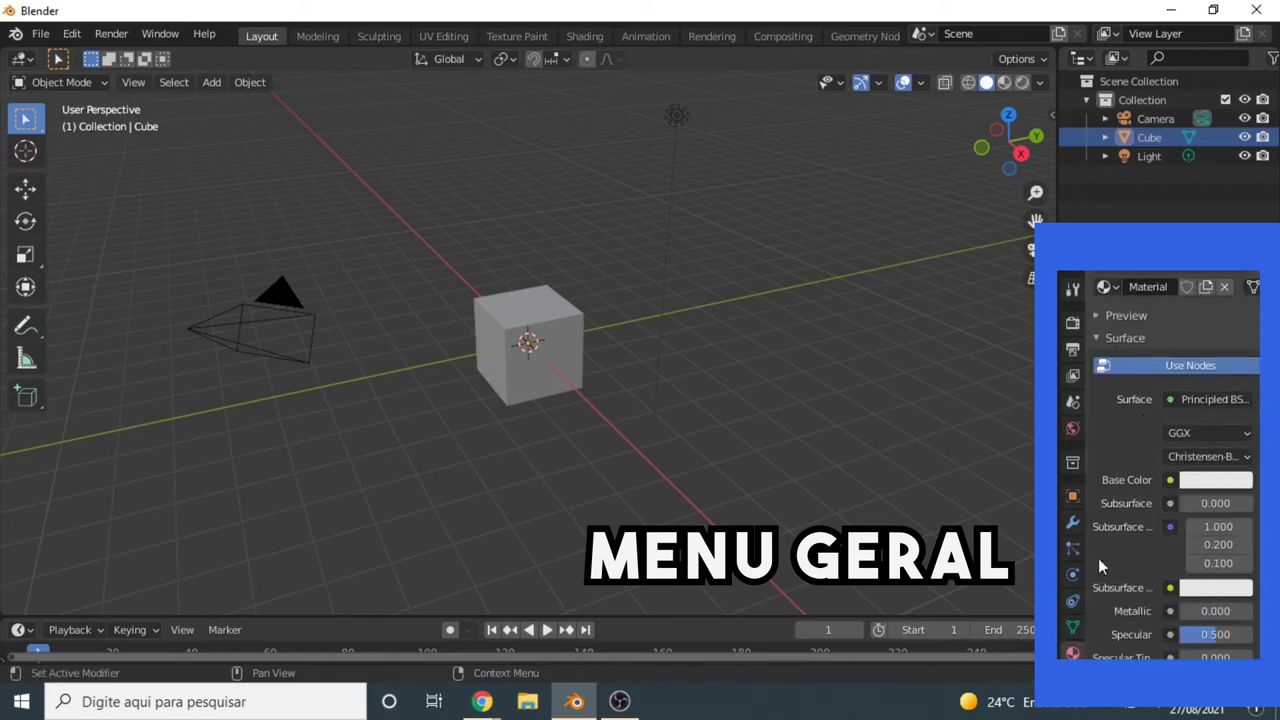
{"action": "scroll", "coordinate": [1119, 570], "scroll_direction": "up", "scroll_amount": 4}
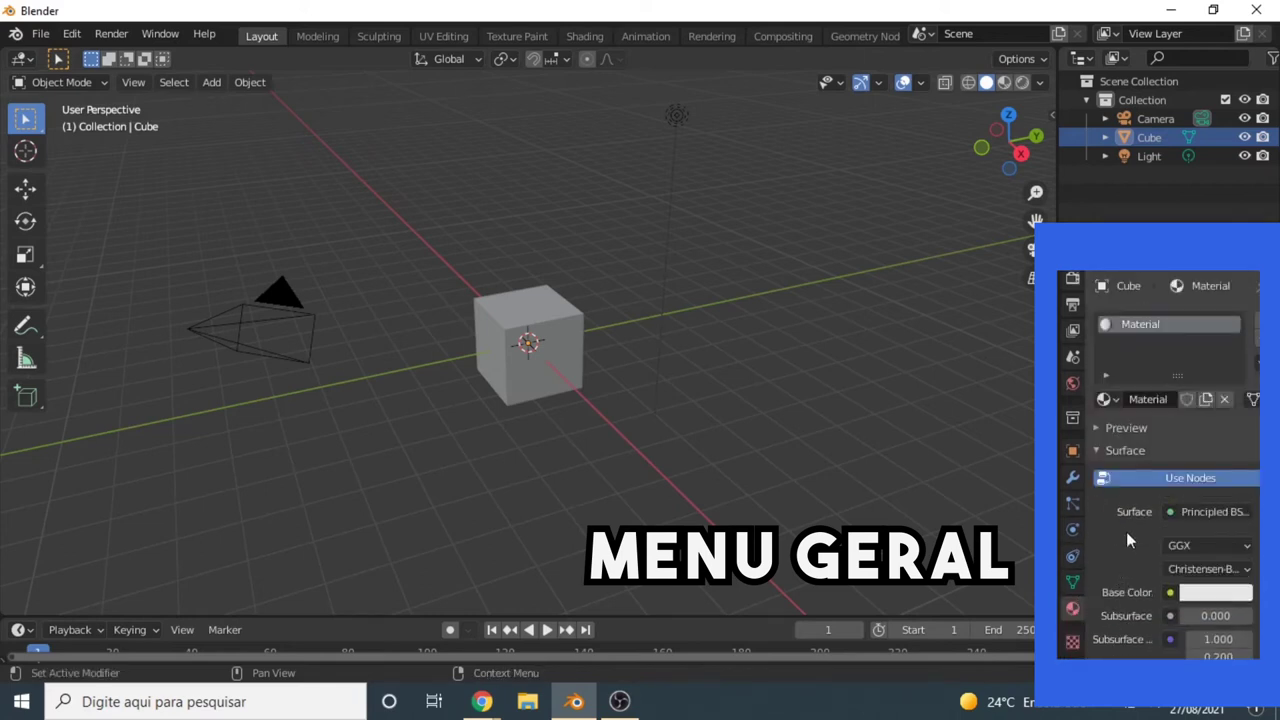
{"action": "left_click", "coordinate": [1073, 585]}
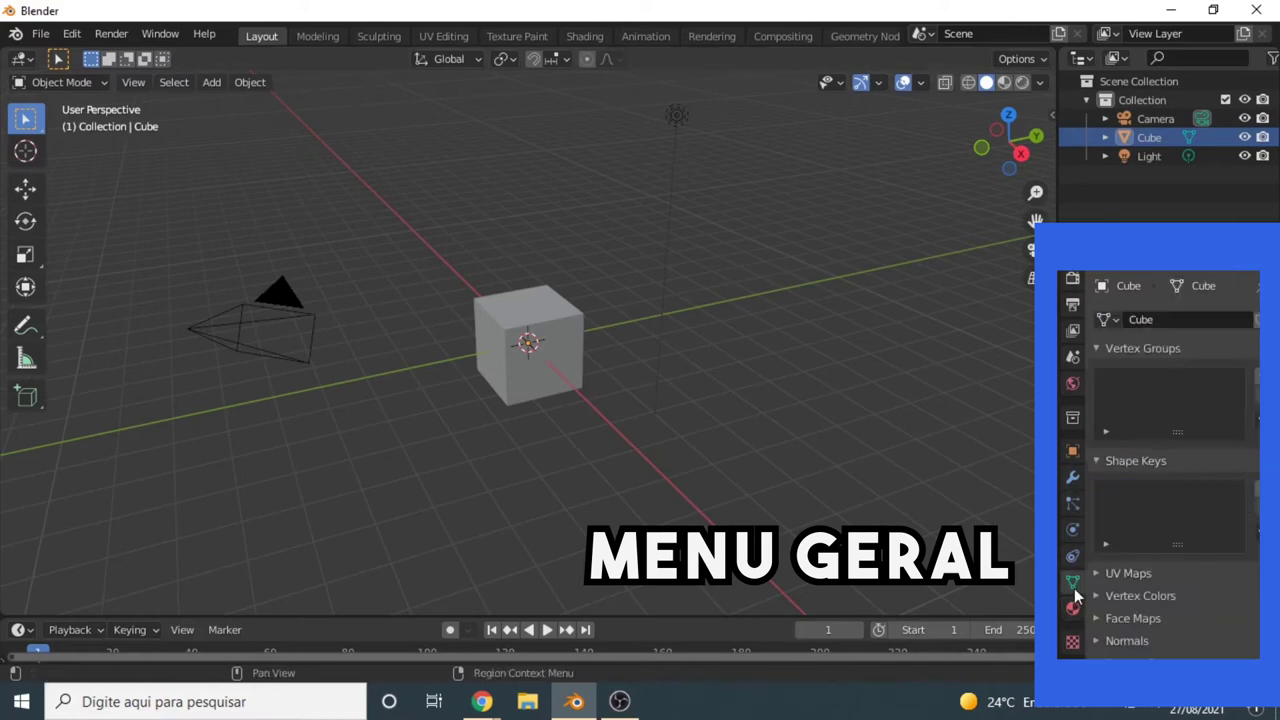
{"action": "left_click", "coordinate": [1074, 556]}
{"action": "left_click", "coordinate": [1075, 531]}
{"action": "left_click", "coordinate": [1073, 503]}
{"action": "left_click", "coordinate": [1073, 478]}
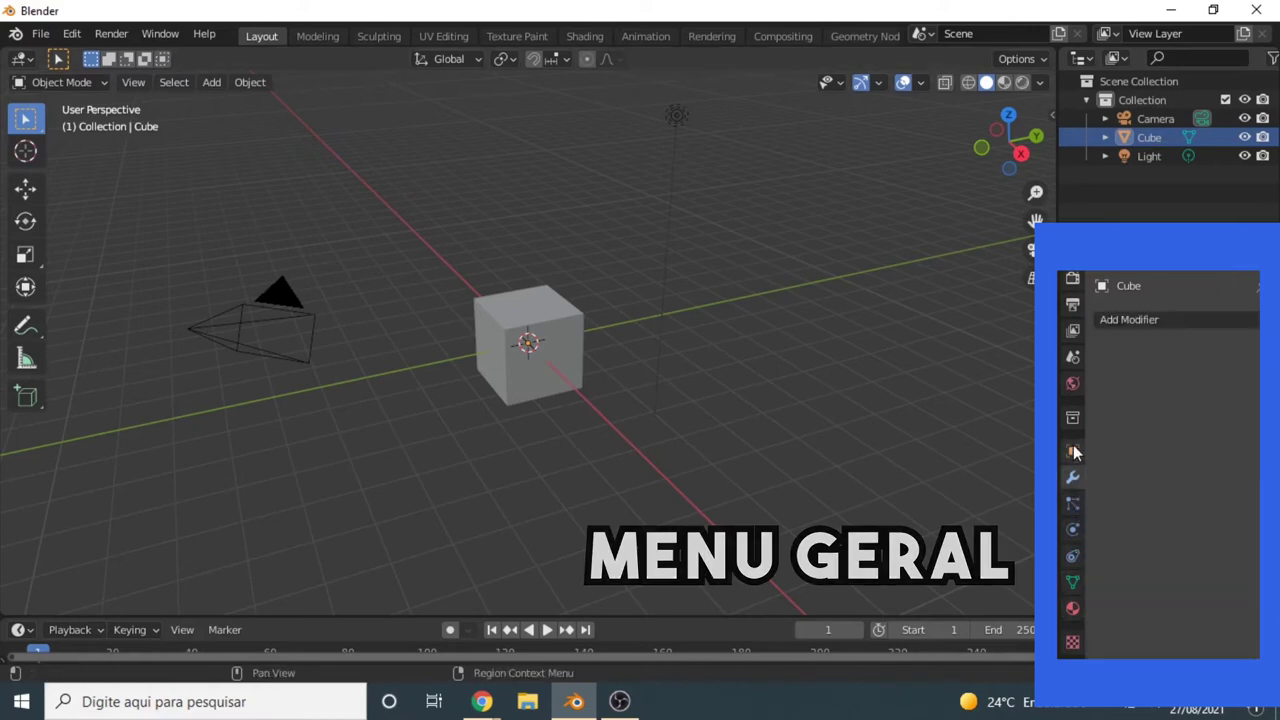
{"action": "left_click", "coordinate": [1073, 450]}
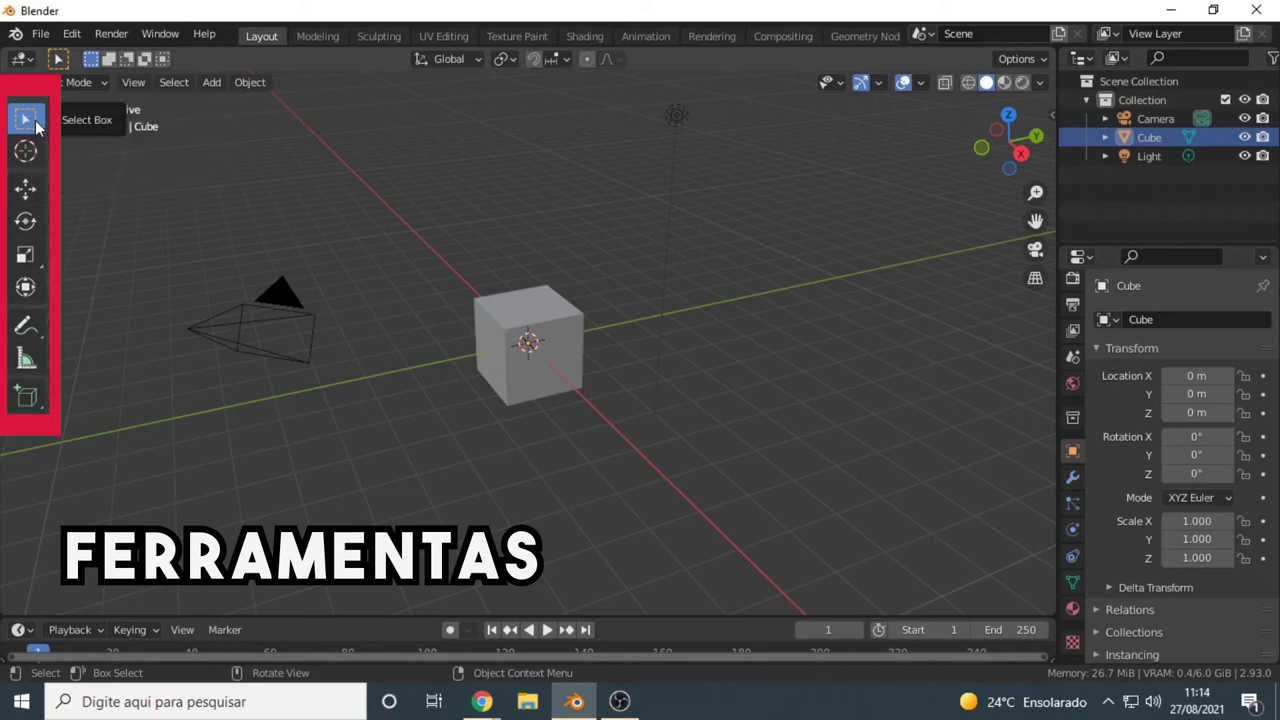
Step: Select the cube and raise it along Z with the Move gizmo
{"action": "left_click", "coordinate": [485, 308]}
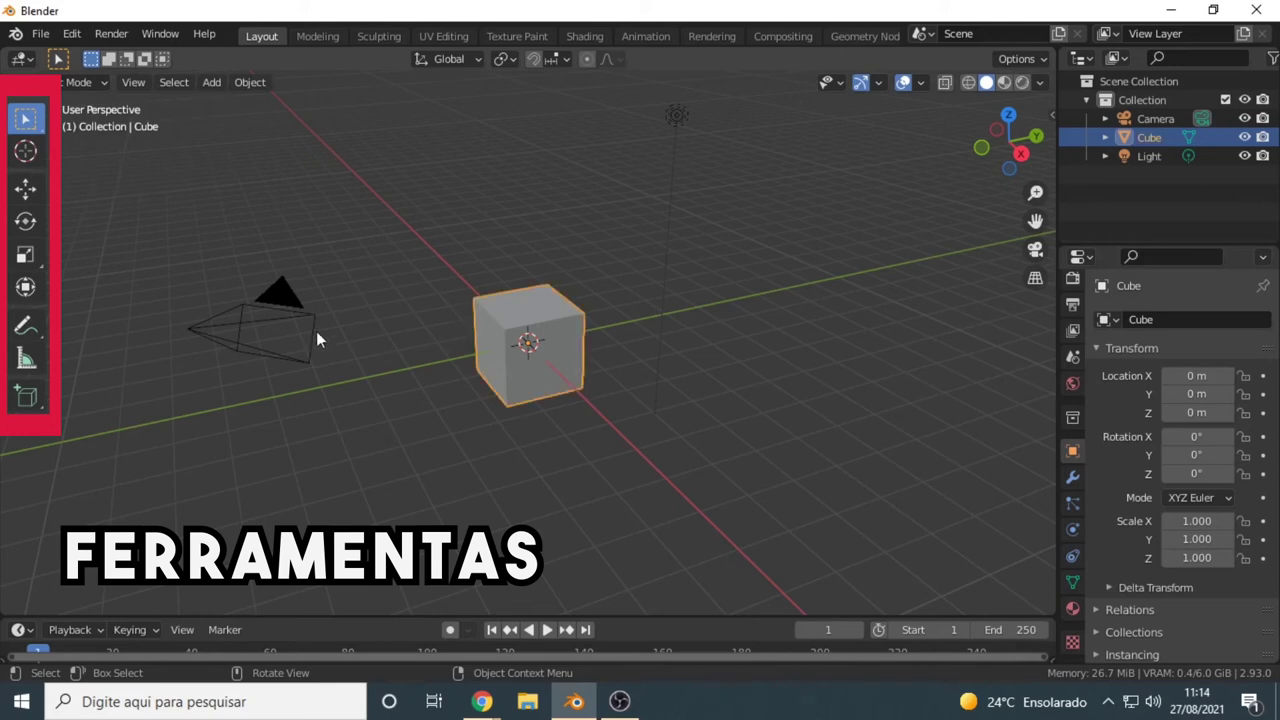
{"action": "left_click", "coordinate": [317, 333]}
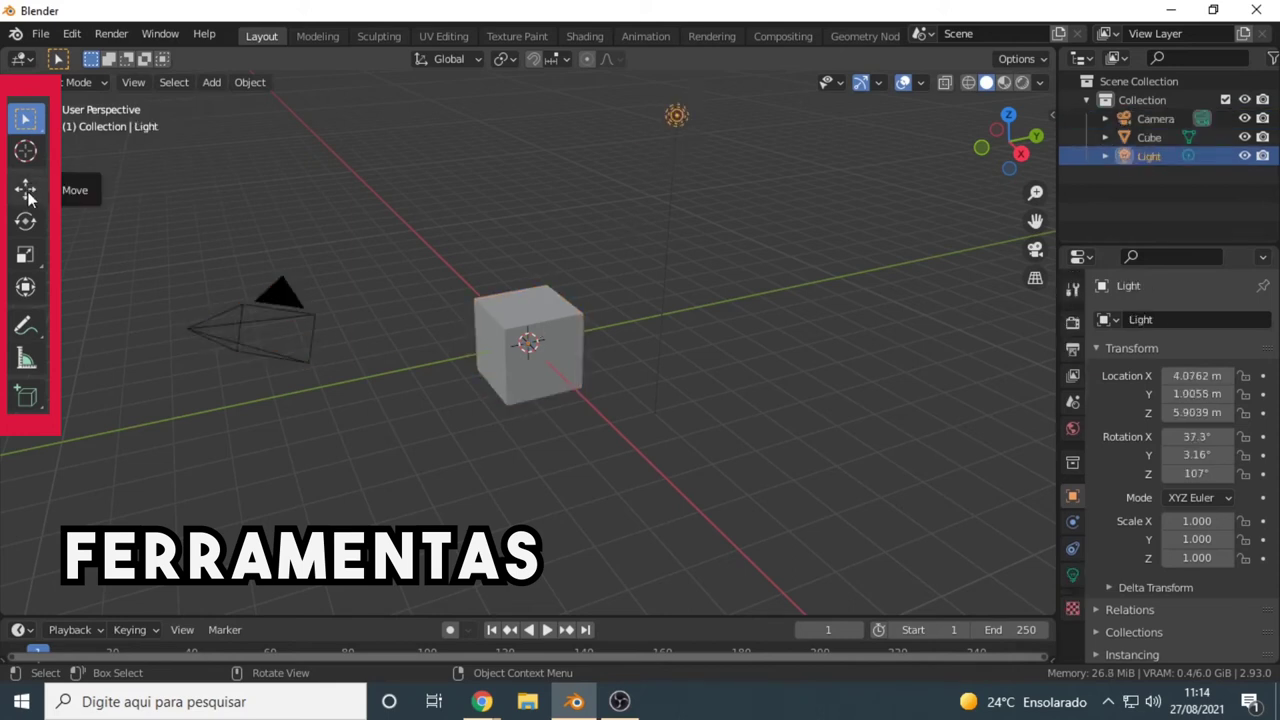
{"action": "left_click", "coordinate": [31, 194]}
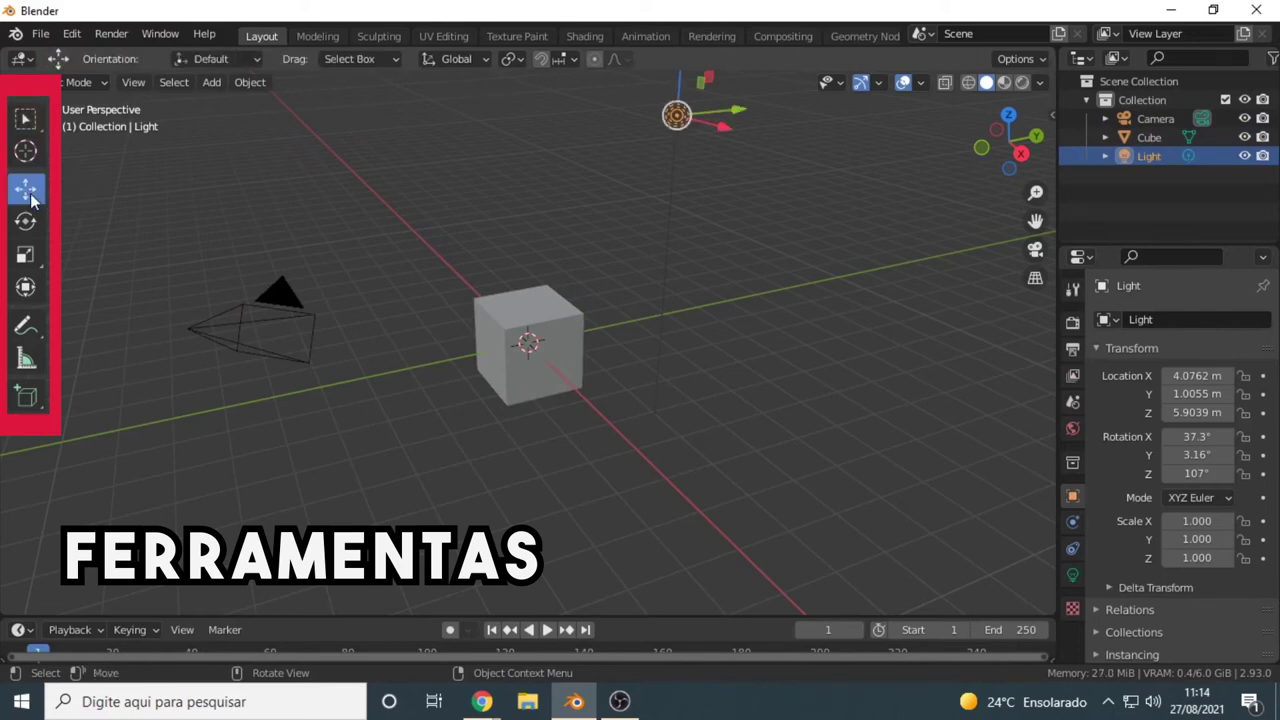
{"action": "left_click", "coordinate": [498, 338]}
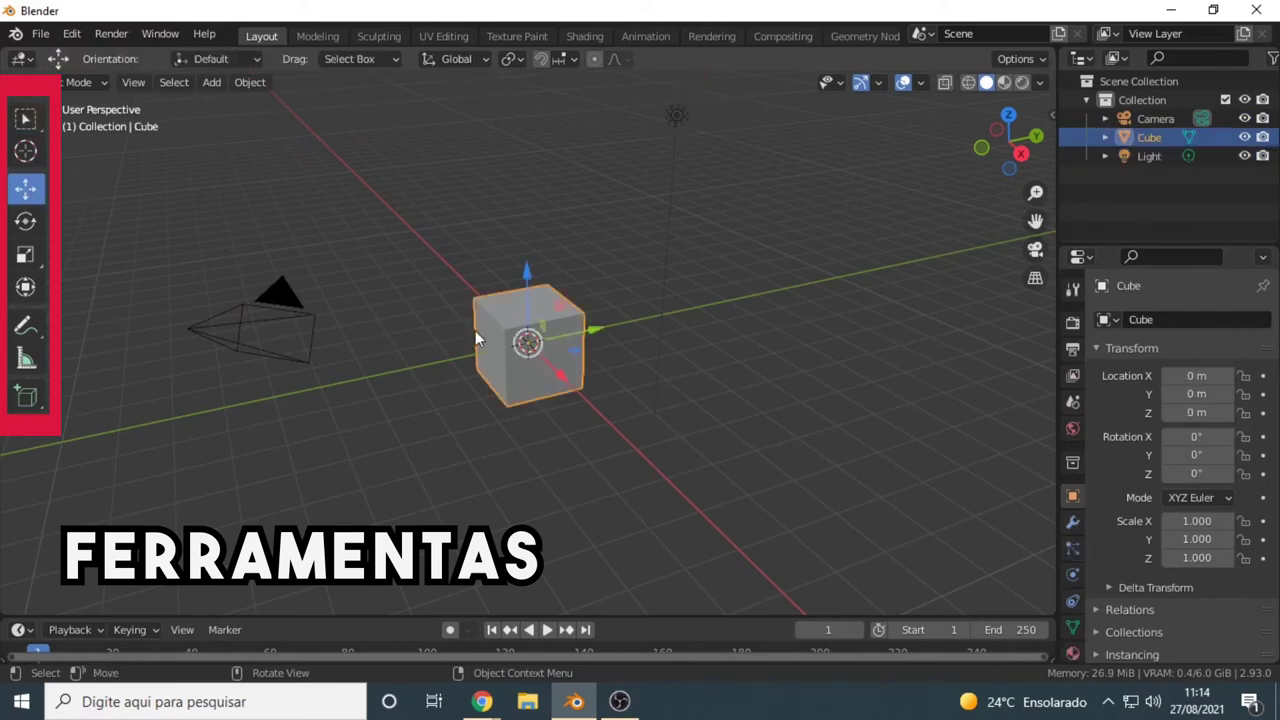
{"action": "left_click_drag", "start_coordinate": [528, 305], "coordinate": [528, 197]}
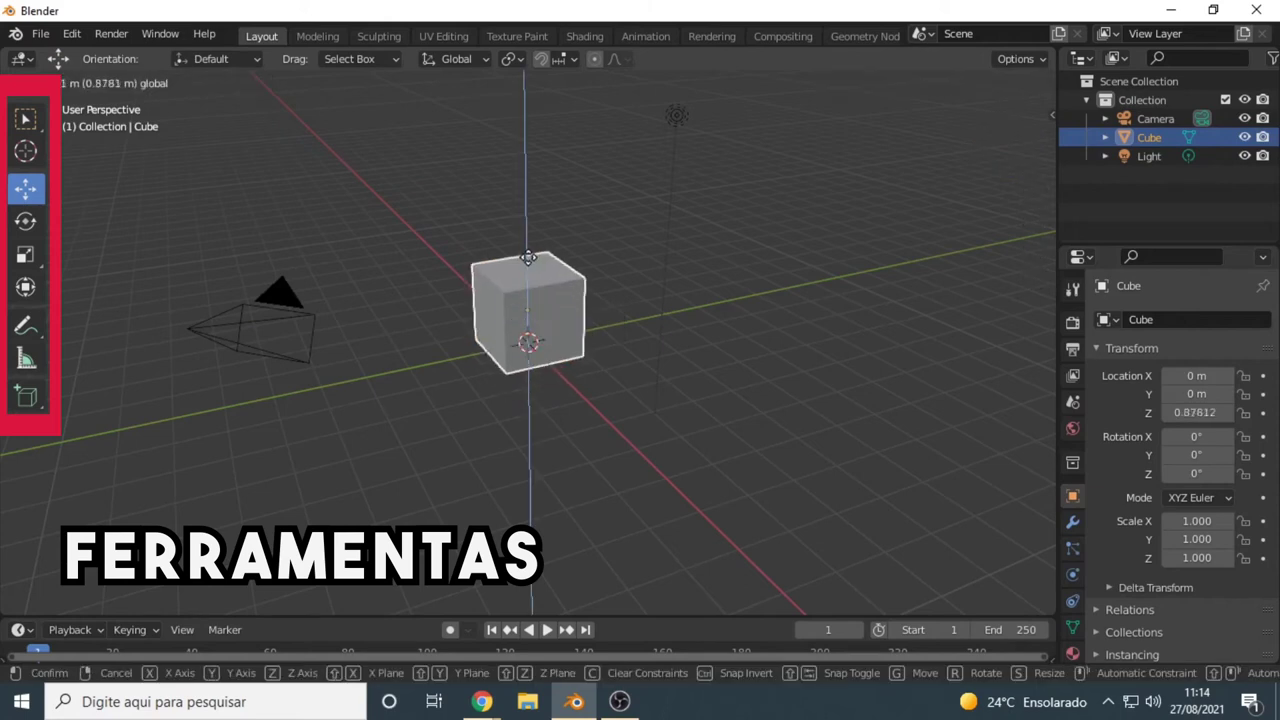
Step: Move the cube along Y and freely with G to about X -3.63, Y -0.55, Z 0.39
{"action": "mouse_move", "coordinate": [574, 232]}
{"action": "left_mouse_down"}
{"action": "mouse_move", "coordinate": [457, 258]}
{"action": "mouse_move", "coordinate": [474, 356]}
{"action": "left_mouse_up"}
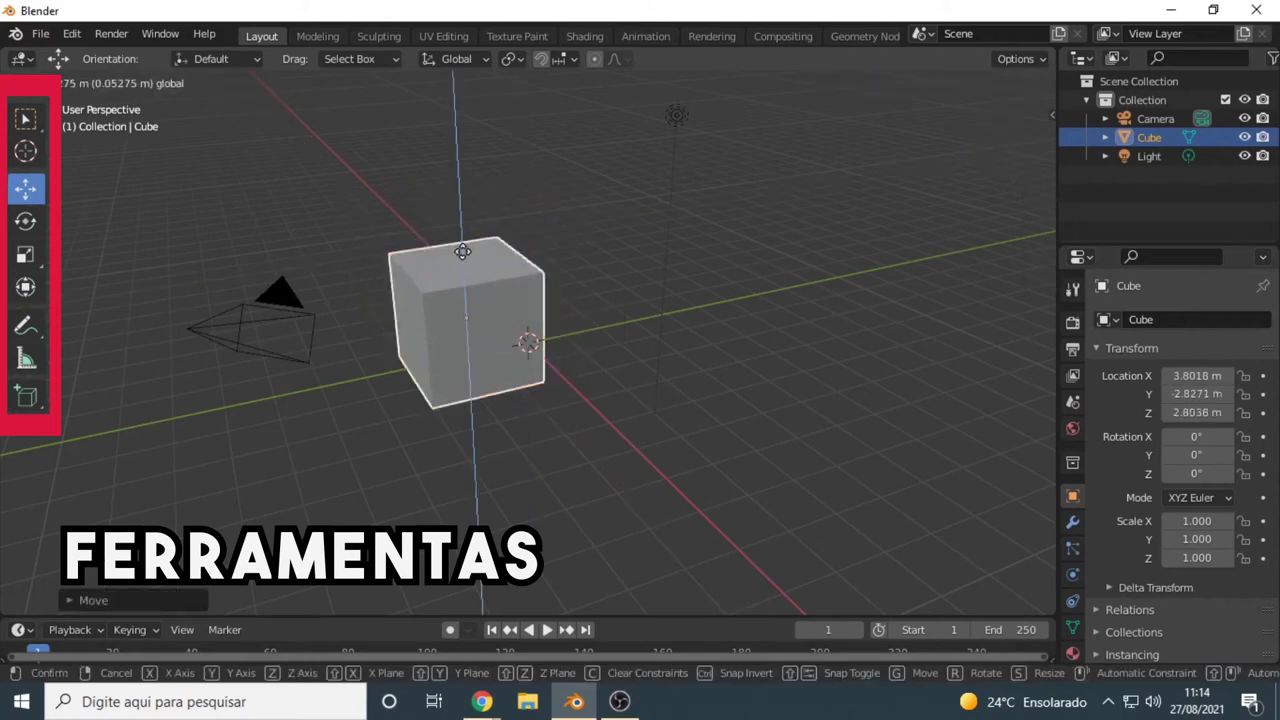
{"action": "key", "text": "g"}
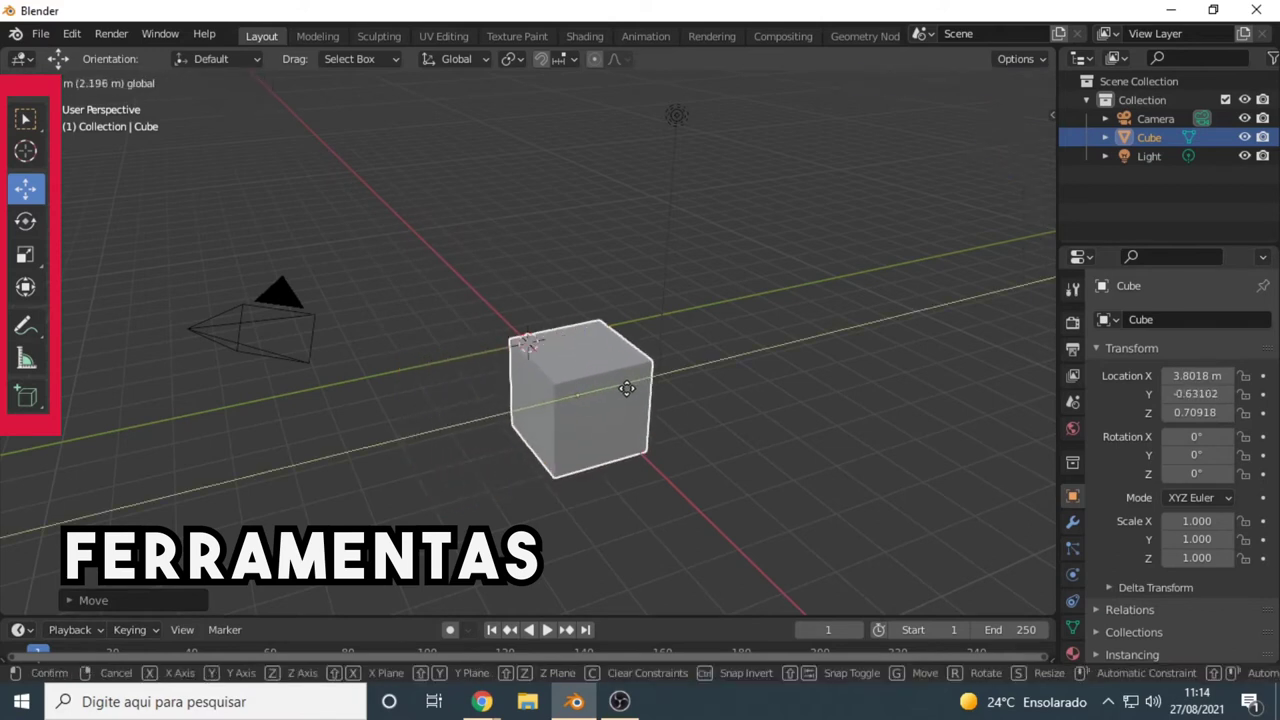
{"action": "left_click", "coordinate": [615, 427]}
{"action": "key", "text": "g"}
{"action": "left_click", "coordinate": [477, 307]}
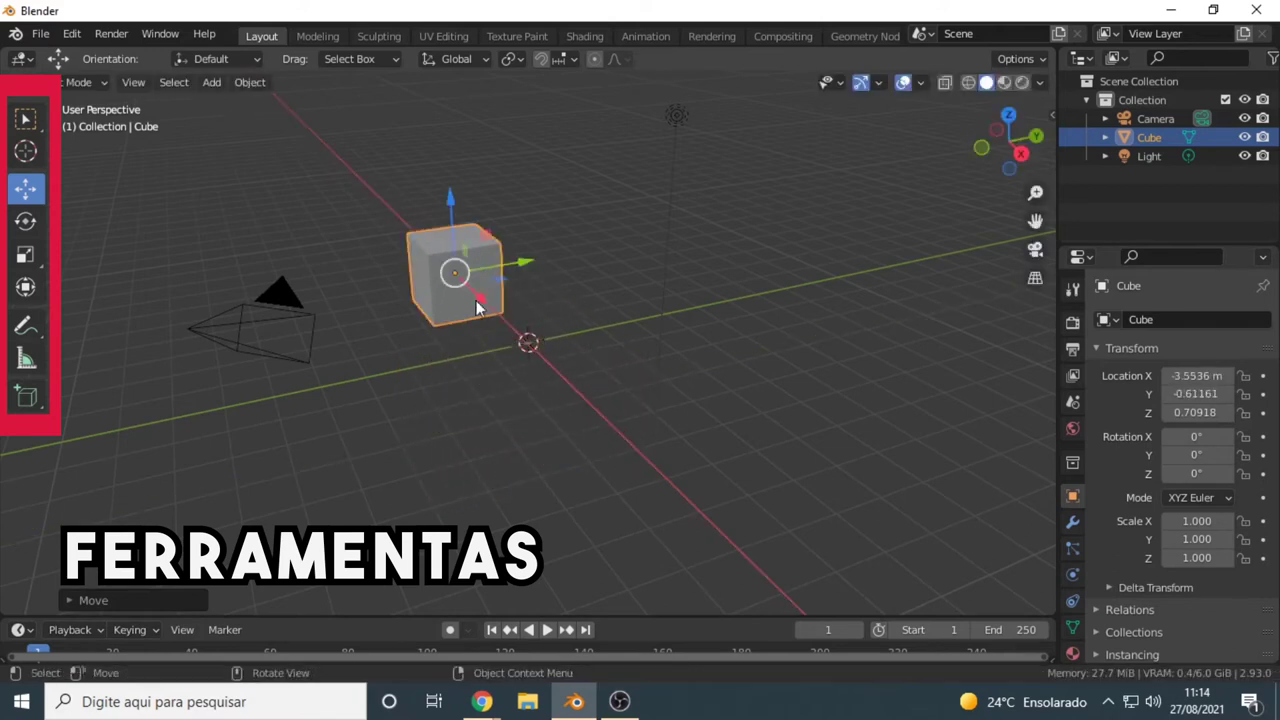
{"action": "mouse_move", "coordinate": [510, 267]}
{"action": "left_mouse_down"}
{"action": "mouse_move", "coordinate": [602, 265]}
{"action": "mouse_move", "coordinate": [614, 281]}
{"action": "left_mouse_up"}
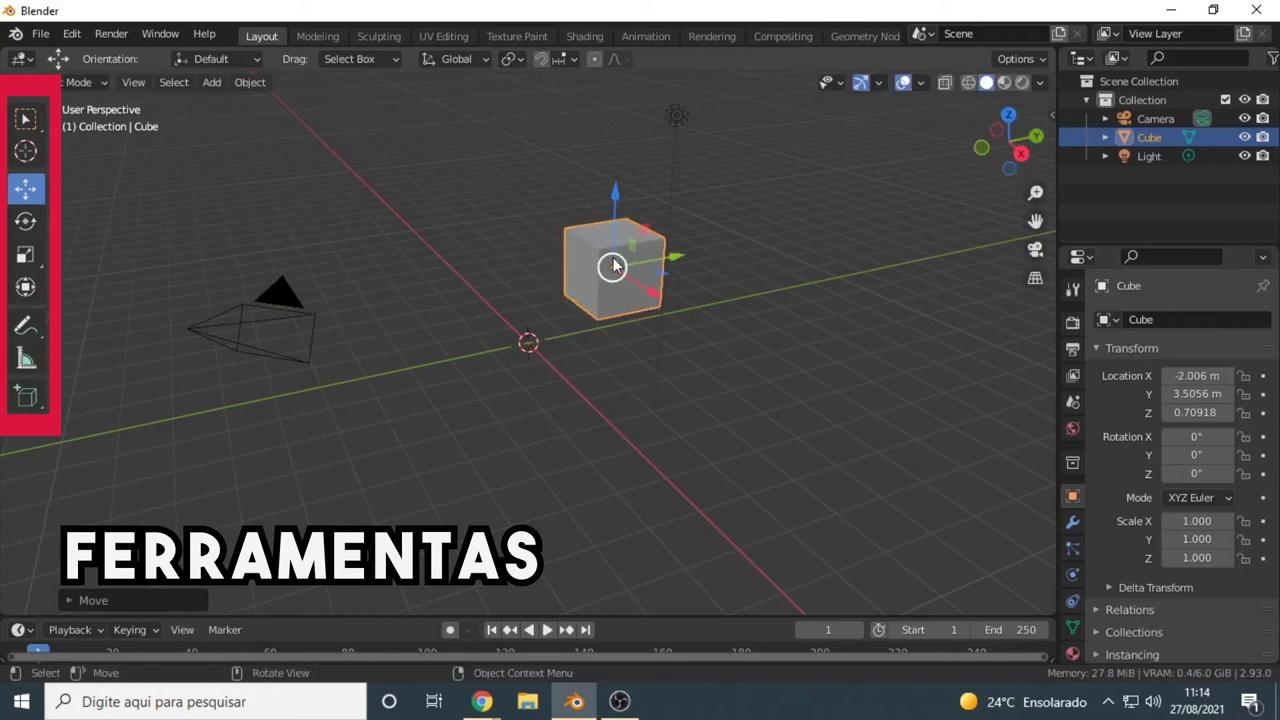
{"action": "mouse_move", "coordinate": [612, 270]}
{"action": "left_mouse_down"}
{"action": "mouse_move", "coordinate": [687, 400]}
{"action": "mouse_move", "coordinate": [614, 157]}
{"action": "mouse_move", "coordinate": [320, 320]}
{"action": "mouse_move", "coordinate": [491, 463]}
{"action": "mouse_move", "coordinate": [585, 199]}
{"action": "mouse_move", "coordinate": [456, 282]}
{"action": "left_mouse_up"}
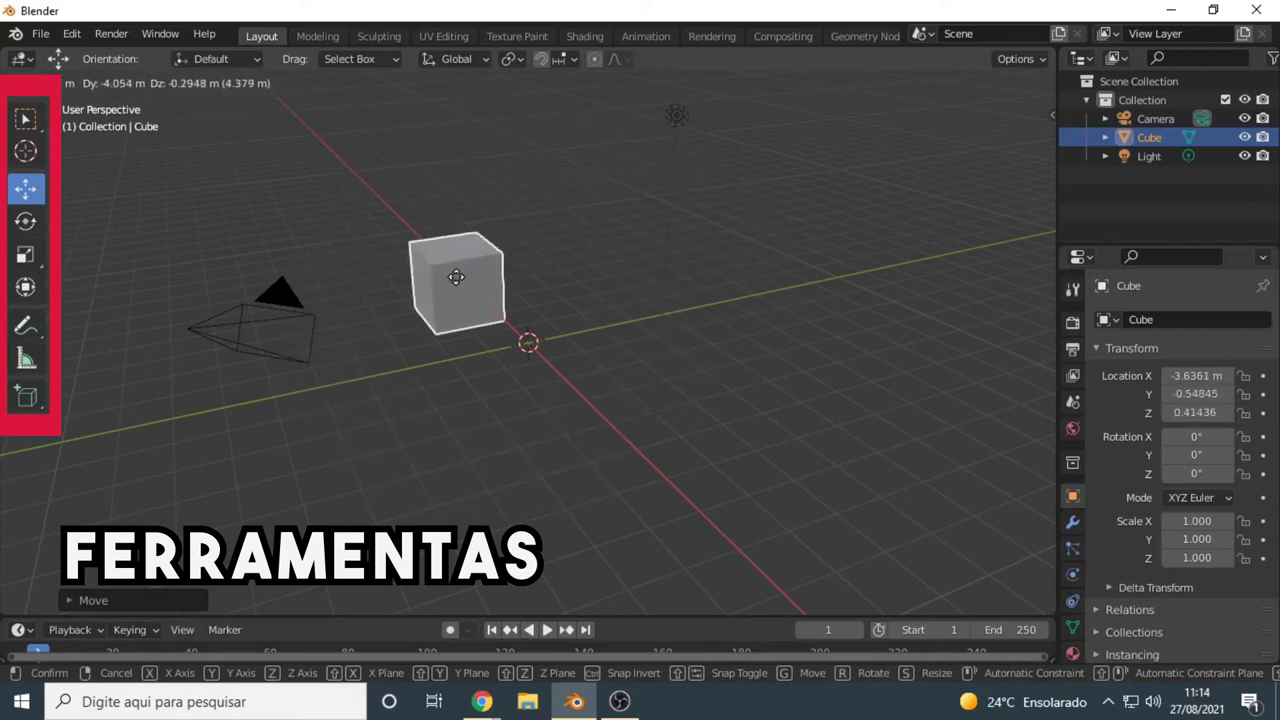
{"action": "left_click", "coordinate": [26, 223]}
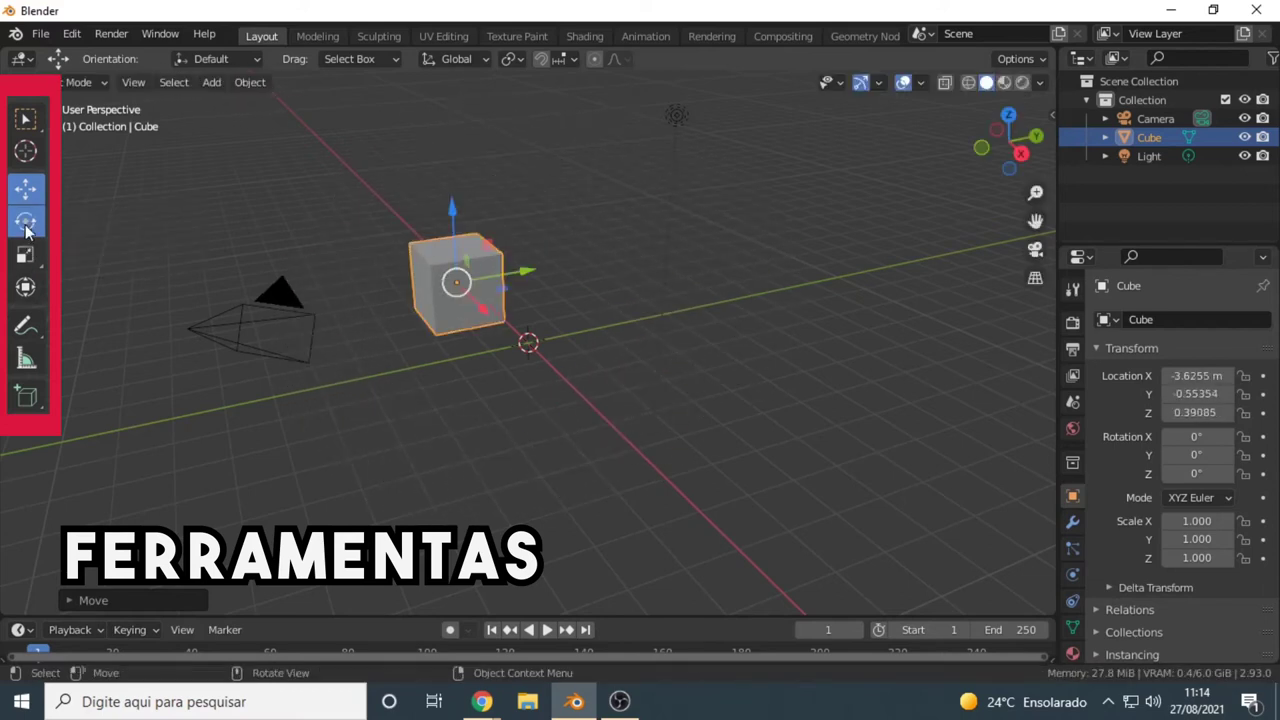
Step: Rotate the cube with the gizmo, then undo the rotation with Ctrl+Z
{"action": "mouse_move", "coordinate": [467, 238]}
{"action": "left_mouse_down"}
{"action": "mouse_move", "coordinate": [436, 312]}
{"action": "mouse_move", "coordinate": [397, 242]}
{"action": "mouse_move", "coordinate": [490, 242]}
{"action": "mouse_move", "coordinate": [457, 182]}
{"action": "mouse_move", "coordinate": [384, 249]}
{"action": "mouse_move", "coordinate": [443, 285]}
{"action": "mouse_move", "coordinate": [440, 270]}
{"action": "left_mouse_up"}
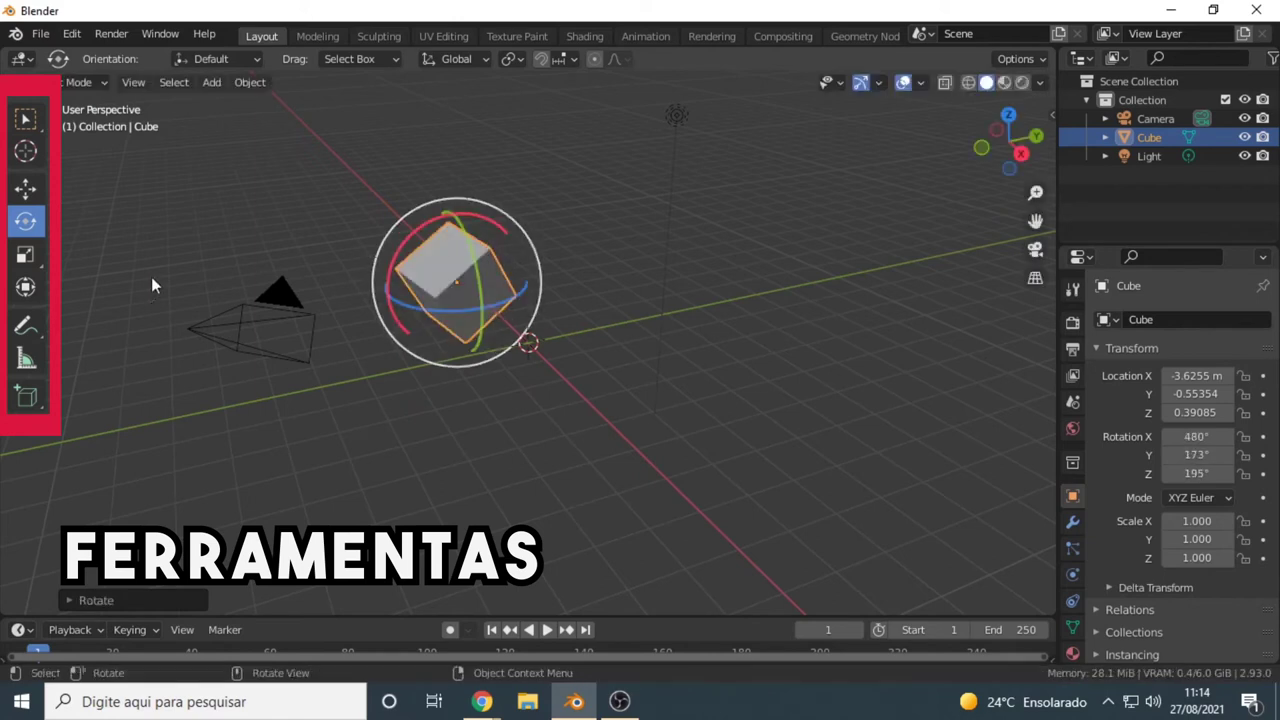
{"action": "left_click", "coordinate": [27, 256]}
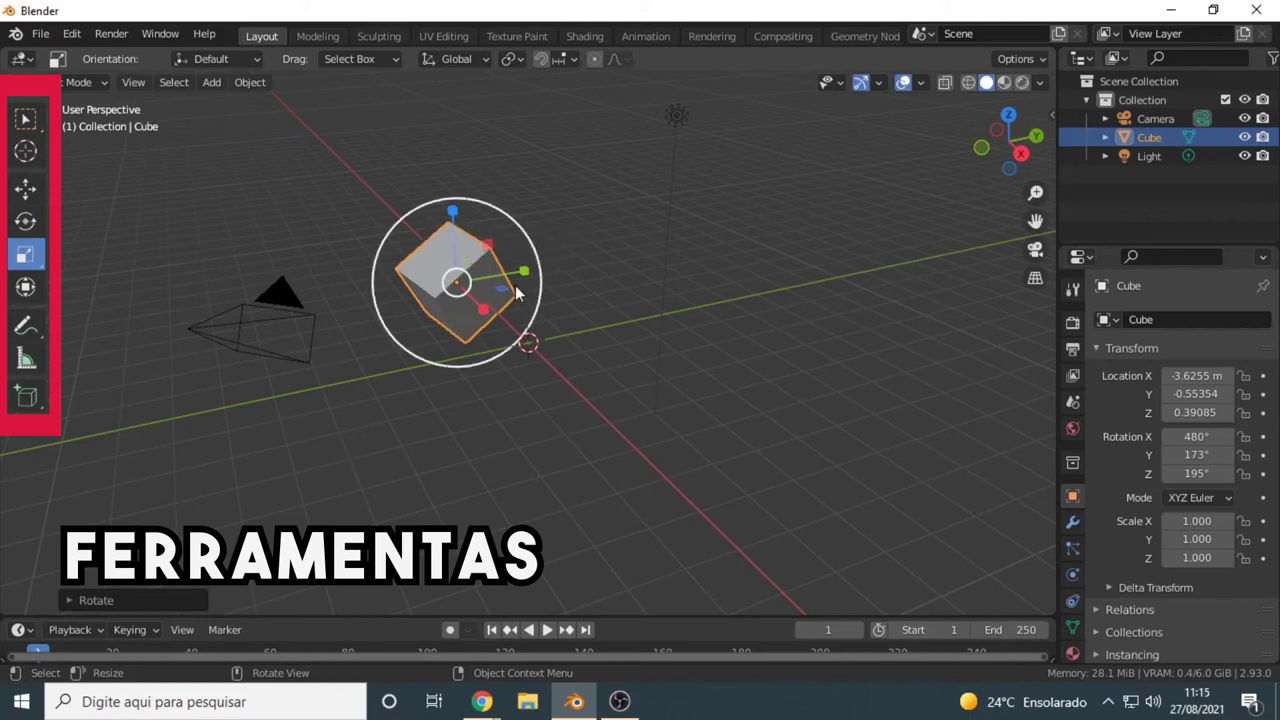
{"action": "key", "text": "ctrl+z"}
{"action": "key", "text": "ctrl+z"}
{"action": "key", "text": "ctrl+z"}
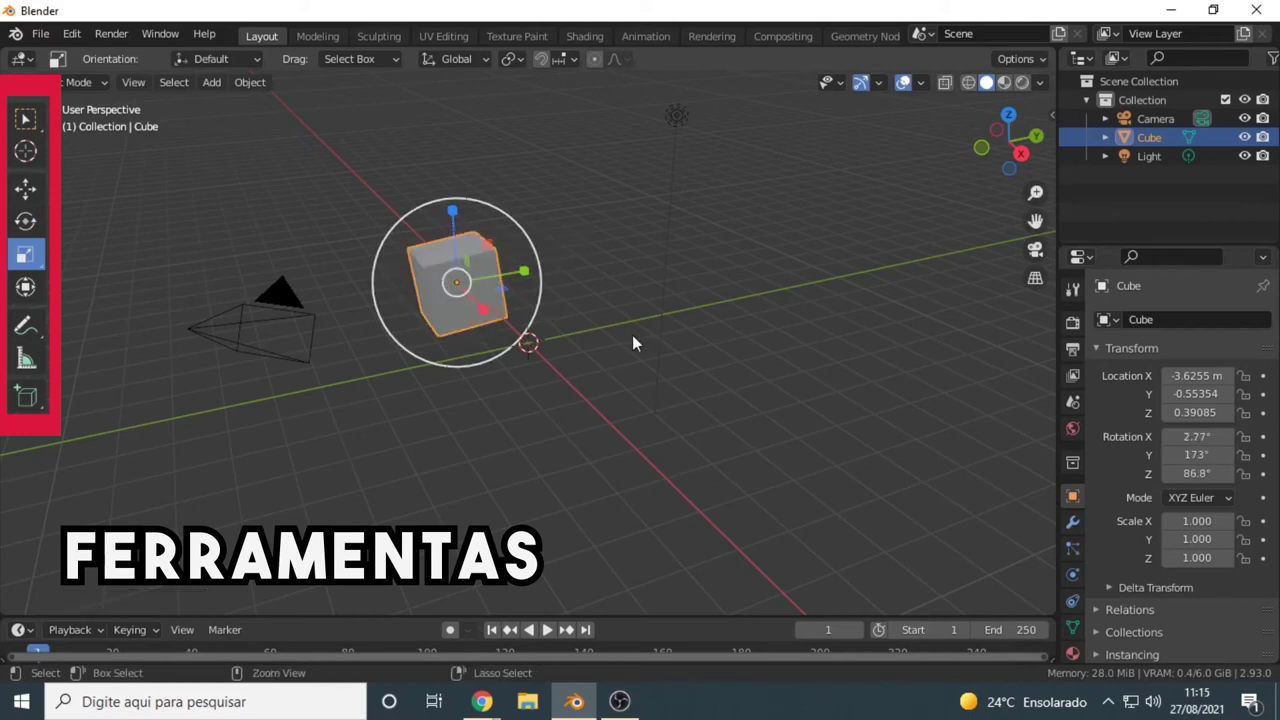
{"action": "key", "text": "ctrl+z"}
{"action": "key", "text": "ctrl+z"}
{"action": "key", "text": "ctrl+z"}
{"action": "key", "text": "ctrl+z"}
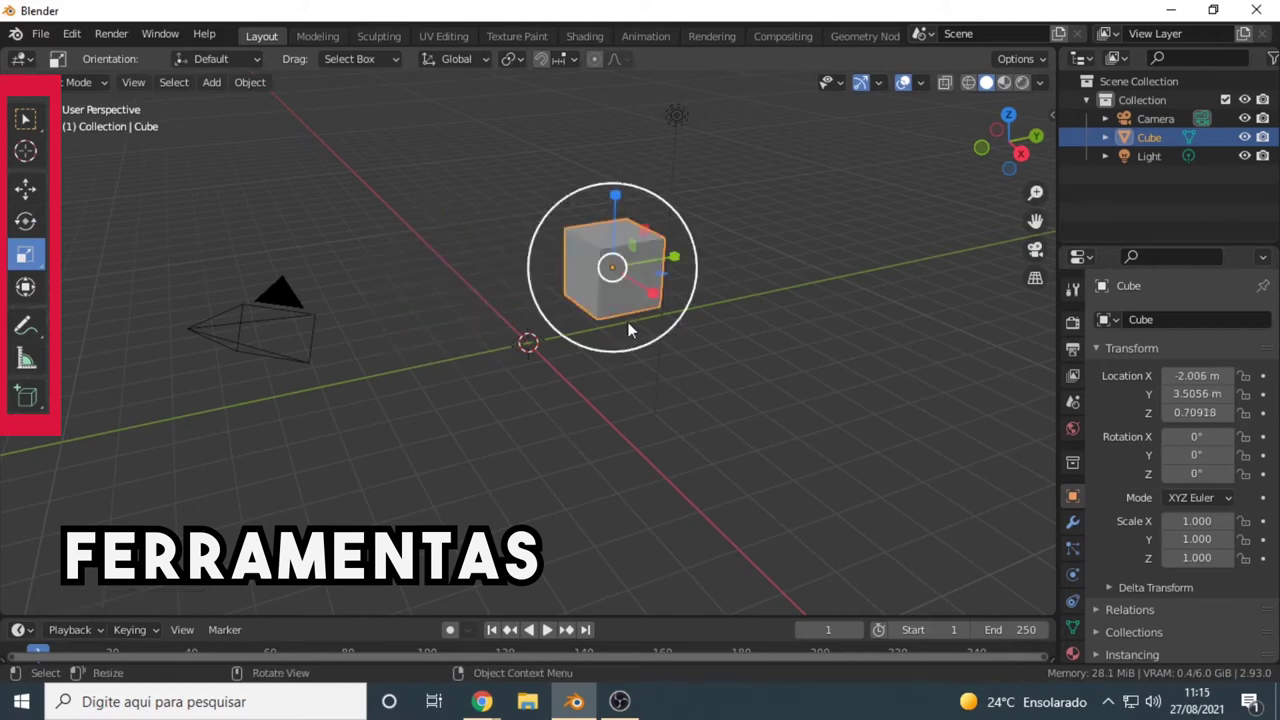
Step: Stretch the cube along Z and X with the Scale tool, undoing the oversized scale
{"action": "left_click_drag", "start_coordinate": [615, 226], "coordinate": [615, 168]}
{"action": "mouse_move", "coordinate": [639, 283]}
{"action": "left_mouse_down"}
{"action": "mouse_move", "coordinate": [672, 290]}
{"action": "mouse_move", "coordinate": [683, 268]}
{"action": "mouse_move", "coordinate": [617, 268]}
{"action": "mouse_move", "coordinate": [614, 251]}
{"action": "mouse_move", "coordinate": [603, 277]}
{"action": "mouse_move", "coordinate": [621, 270]}
{"action": "mouse_move", "coordinate": [603, 280]}
{"action": "mouse_move", "coordinate": [625, 333]}
{"action": "left_mouse_up"}
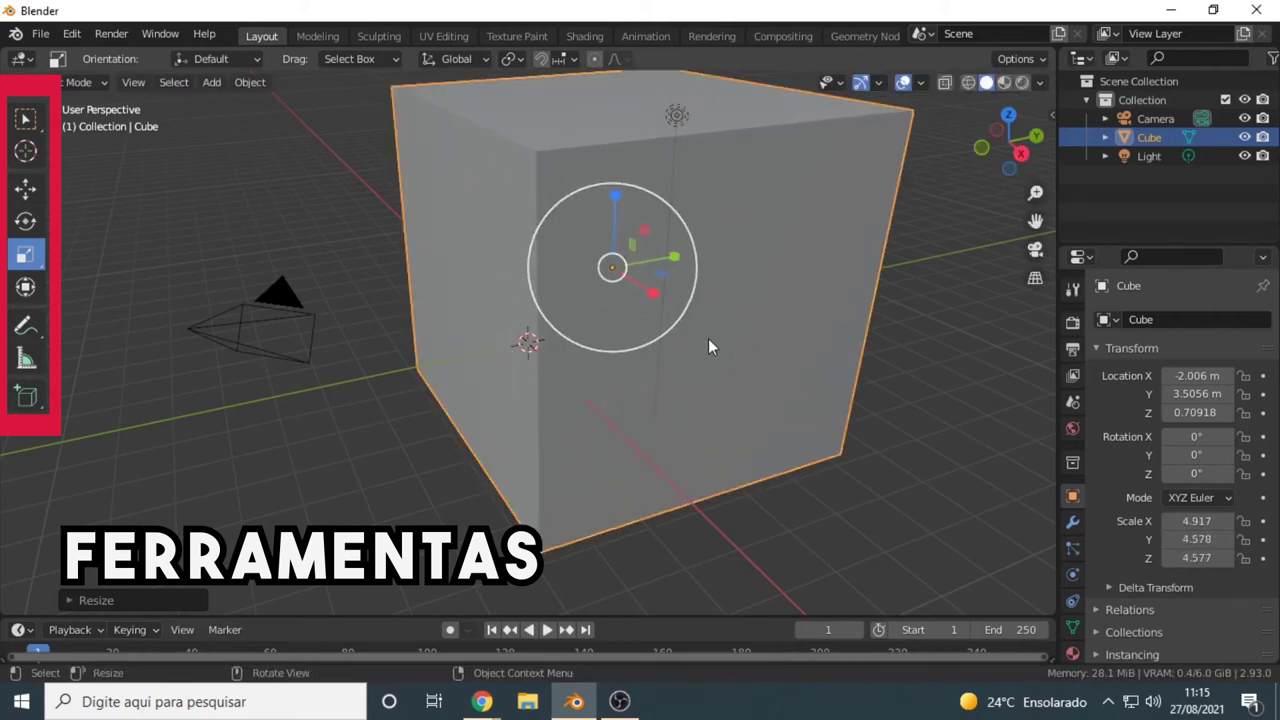
{"action": "key", "text": "ctrl+z"}
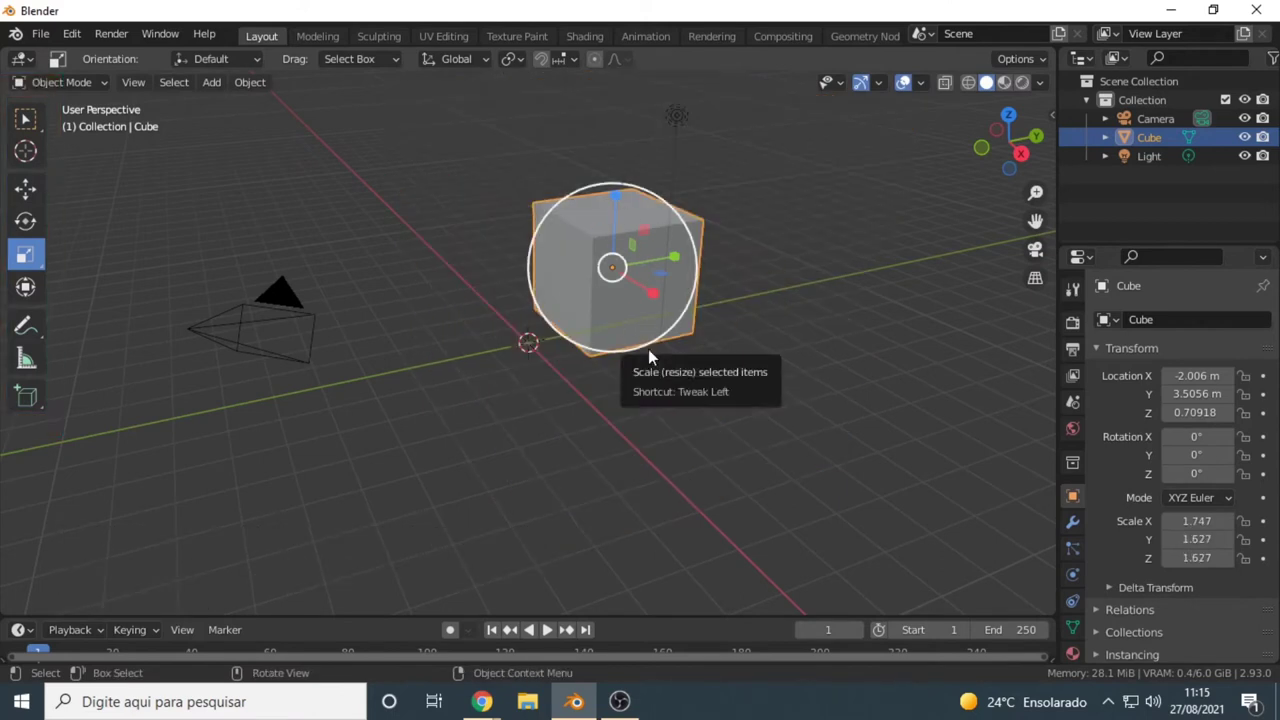
{"action": "mouse_move", "coordinate": [775, 282]}
{"action": "middle_mouse_down"}
{"action": "mouse_move", "coordinate": [688, 300]}
{"action": "mouse_move", "coordinate": [369, 274]}
{"action": "middle_mouse_up"}
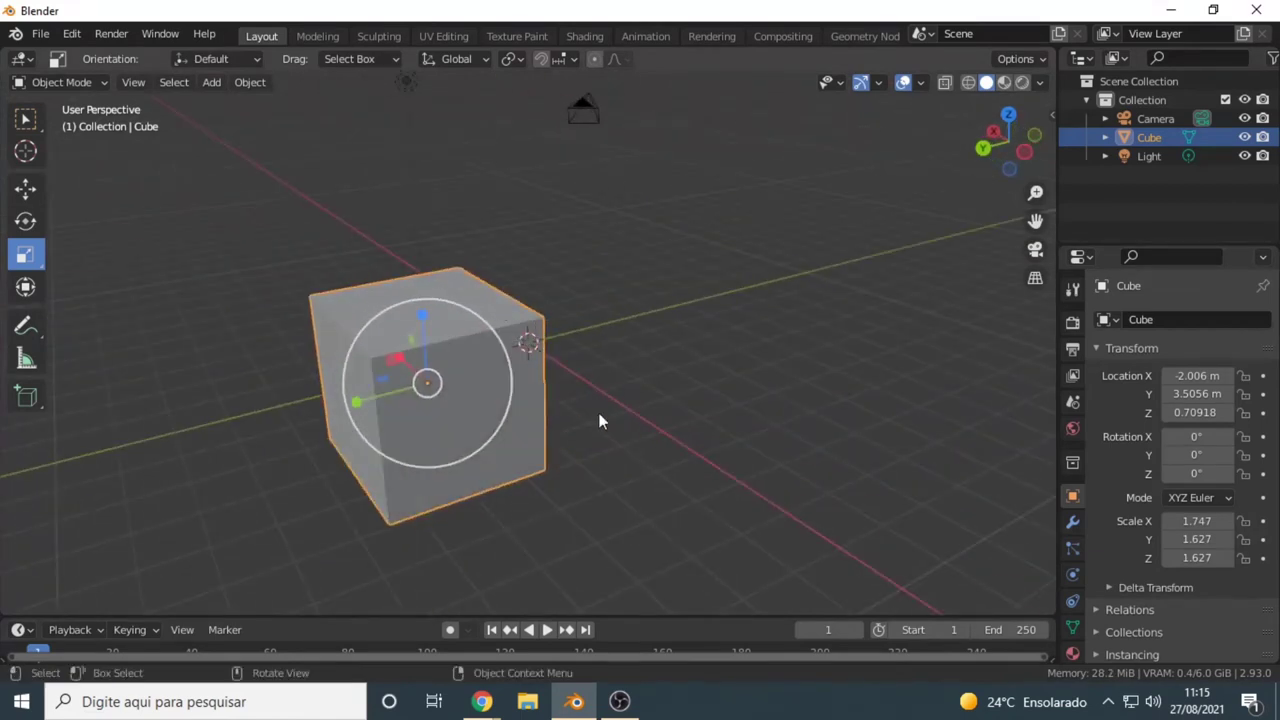
Step: Deselect the cube, orbit to view it from above, and pan the view sideways
{"action": "left_click", "coordinate": [699, 383]}
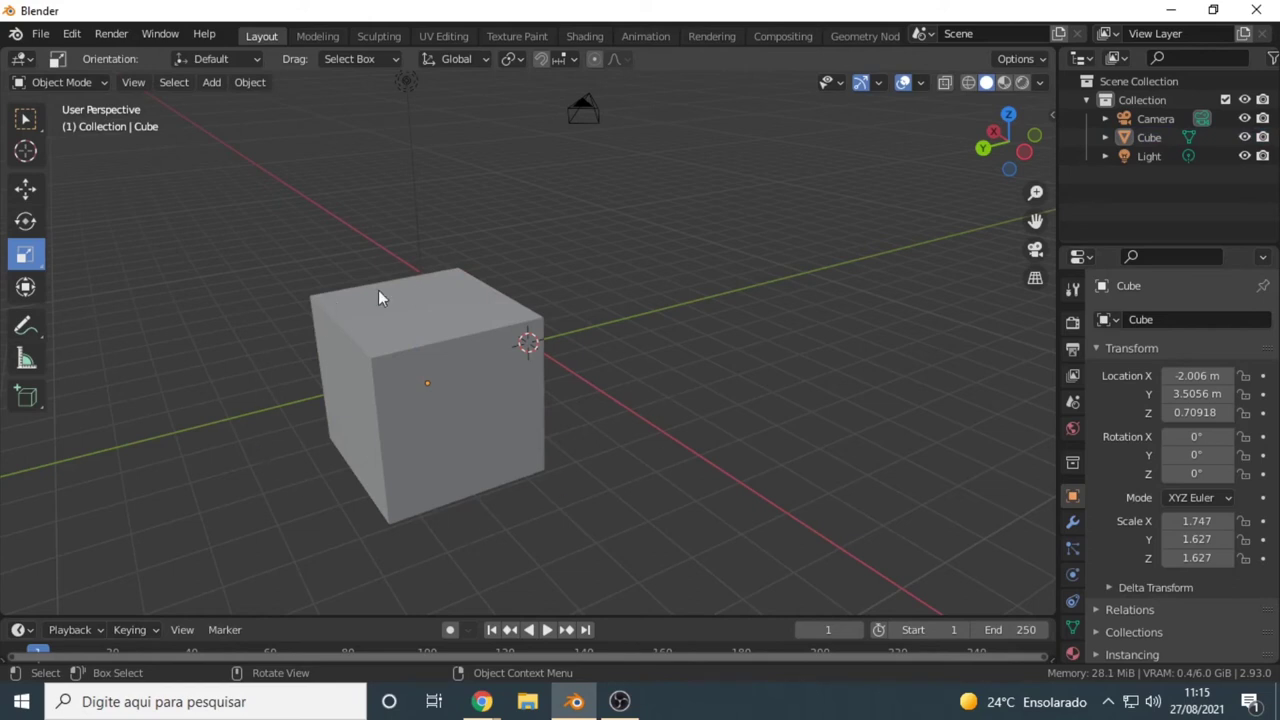
{"action": "mouse_move", "coordinate": [276, 460]}
{"action": "middle_mouse_down"}
{"action": "mouse_move", "coordinate": [457, 485]}
{"action": "mouse_move", "coordinate": [666, 413]}
{"action": "mouse_move", "coordinate": [602, 300]}
{"action": "mouse_move", "coordinate": [357, 391]}
{"action": "mouse_move", "coordinate": [274, 471]}
{"action": "mouse_move", "coordinate": [226, 446]}
{"action": "mouse_move", "coordinate": [317, 400]}
{"action": "middle_mouse_up"}
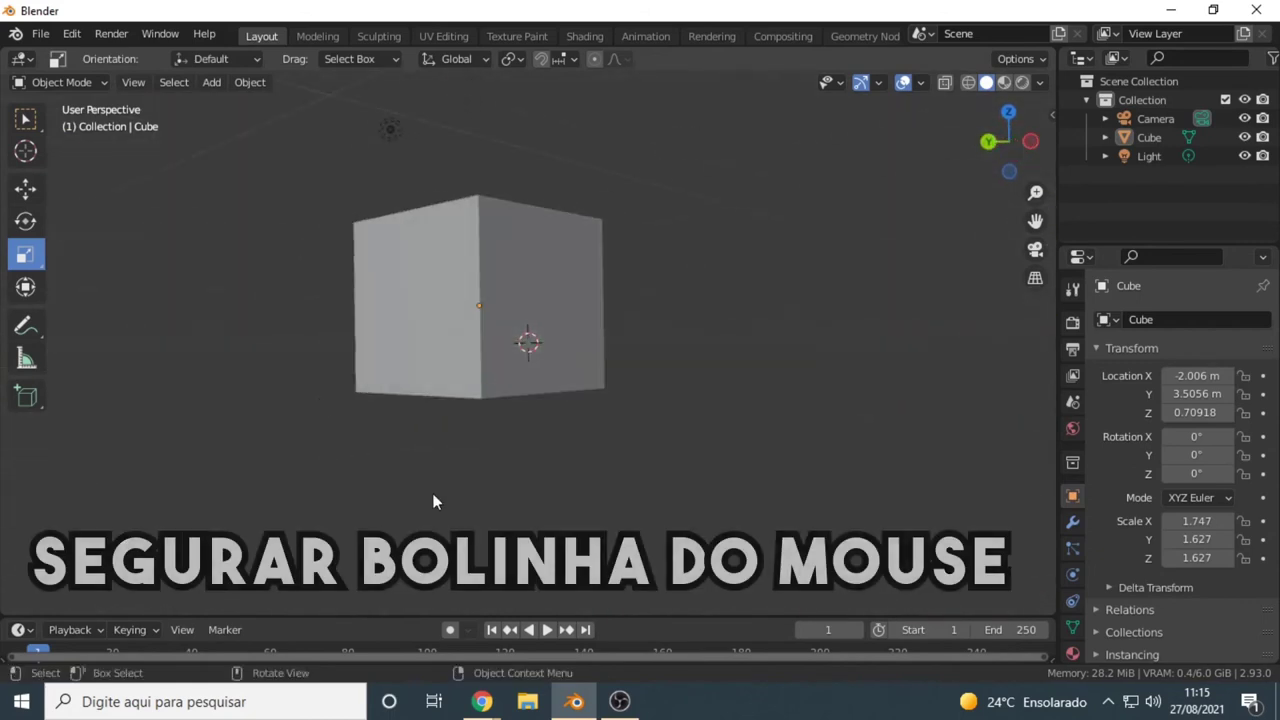
{"action": "mouse_move", "coordinate": [485, 346]}
{"action": "middle_mouse_down"}
{"action": "mouse_move", "coordinate": [452, 302]}
{"action": "mouse_move", "coordinate": [336, 376]}
{"action": "mouse_move", "coordinate": [387, 460]}
{"action": "mouse_move", "coordinate": [555, 447]}
{"action": "mouse_move", "coordinate": [597, 320]}
{"action": "mouse_move", "coordinate": [371, 366]}
{"action": "mouse_move", "coordinate": [400, 451]}
{"action": "mouse_move", "coordinate": [566, 462]}
{"action": "mouse_move", "coordinate": [688, 336]}
{"action": "mouse_move", "coordinate": [505, 282]}
{"action": "mouse_move", "coordinate": [254, 370]}
{"action": "mouse_move", "coordinate": [273, 386]}
{"action": "mouse_move", "coordinate": [751, 360]}
{"action": "mouse_move", "coordinate": [329, 372]}
{"action": "mouse_move", "coordinate": [277, 309]}
{"action": "mouse_move", "coordinate": [474, 237]}
{"action": "mouse_move", "coordinate": [569, 328]}
{"action": "mouse_move", "coordinate": [532, 379]}
{"action": "middle_mouse_up"}
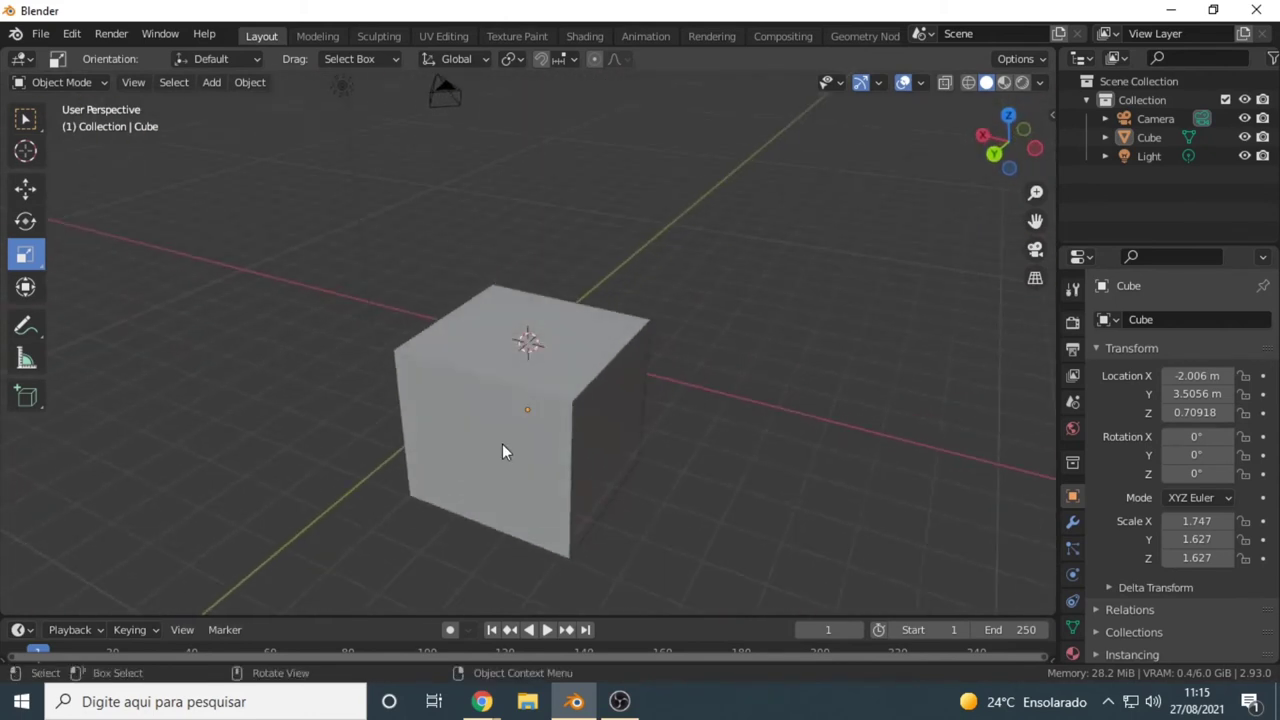
{"action": "mouse_move", "coordinate": [694, 380]}
{"action": "middle_mouse_down", "text": "shift"}
{"action": "mouse_move", "coordinate": [403, 374]}
{"action": "mouse_move", "coordinate": [562, 378]}
{"action": "mouse_move", "coordinate": [283, 403]}
{"action": "mouse_move", "coordinate": [394, 414]}
{"action": "mouse_move", "coordinate": [643, 391]}
{"action": "mouse_move", "coordinate": [343, 410]}
{"action": "mouse_move", "coordinate": [324, 399]}
{"action": "mouse_move", "coordinate": [651, 395]}
{"action": "mouse_move", "coordinate": [278, 441]}
{"action": "middle_mouse_up", "text": "shift"}
{"action": "mouse_move", "coordinate": [815, 358]}
{"action": "middle_mouse_down", "text": "shift"}
{"action": "mouse_move", "coordinate": [400, 421]}
{"action": "mouse_move", "coordinate": [207, 473]}
{"action": "mouse_move", "coordinate": [656, 391]}
{"action": "mouse_move", "coordinate": [250, 455]}
{"action": "mouse_move", "coordinate": [667, 378]}
{"action": "mouse_move", "coordinate": [302, 474]}
{"action": "mouse_move", "coordinate": [494, 471]}
{"action": "mouse_move", "coordinate": [556, 508]}
{"action": "mouse_move", "coordinate": [583, 349]}
{"action": "mouse_move", "coordinate": [391, 451]}
{"action": "mouse_move", "coordinate": [677, 386]}
{"action": "mouse_move", "coordinate": [443, 484]}
{"action": "mouse_move", "coordinate": [717, 407]}
{"action": "mouse_move", "coordinate": [603, 448]}
{"action": "mouse_move", "coordinate": [371, 383]}
{"action": "mouse_move", "coordinate": [519, 426]}
{"action": "mouse_move", "coordinate": [603, 429]}
{"action": "mouse_move", "coordinate": [637, 409]}
{"action": "mouse_move", "coordinate": [530, 432]}
{"action": "middle_mouse_up", "text": "shift"}
Step: Zoom in and out with the scroll wheel, then orbit and zoom closer to the cube head-on
{"action": "scroll", "coordinate": [461, 424], "scroll_direction": "up", "scroll_amount": 1}
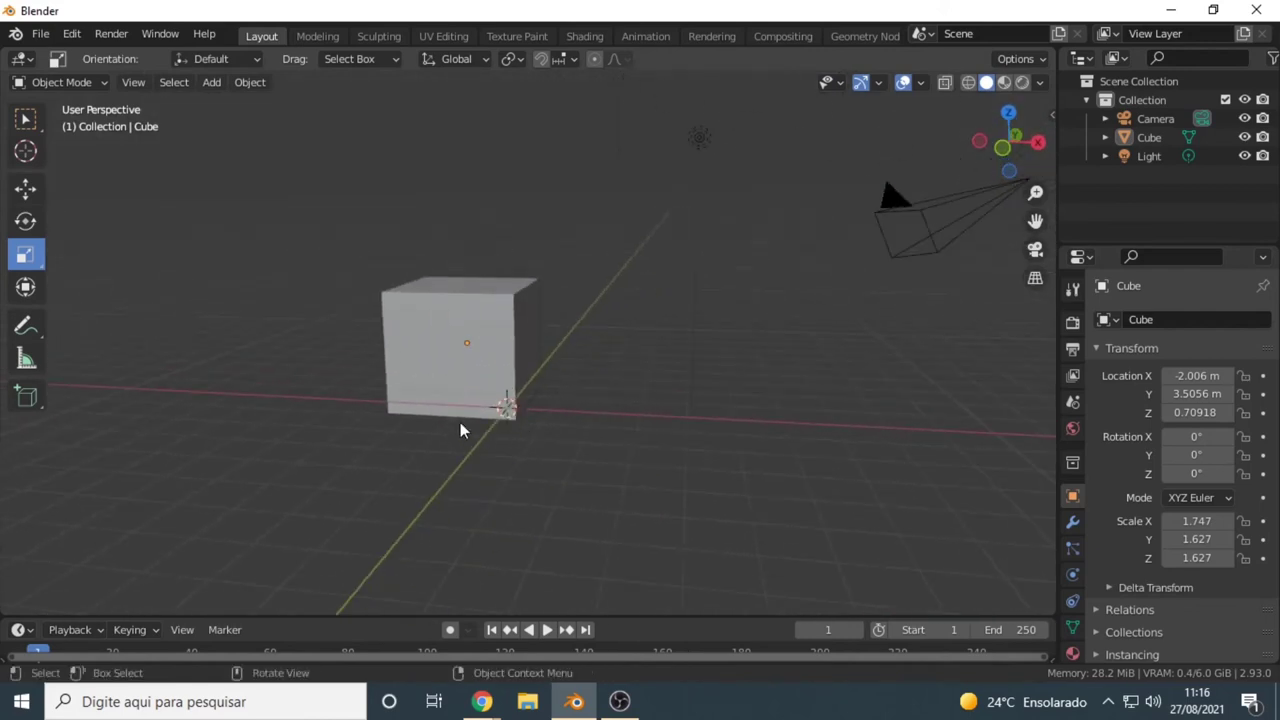
{"action": "scroll", "coordinate": [460, 422], "scroll_direction": "up", "scroll_amount": 3}
{"action": "scroll", "coordinate": [460, 422], "scroll_direction": "up", "scroll_amount": 2}
{"action": "scroll", "coordinate": [460, 422], "scroll_direction": "up", "scroll_amount": 2}
{"action": "scroll", "coordinate": [460, 430], "scroll_direction": "down", "scroll_amount": 3}
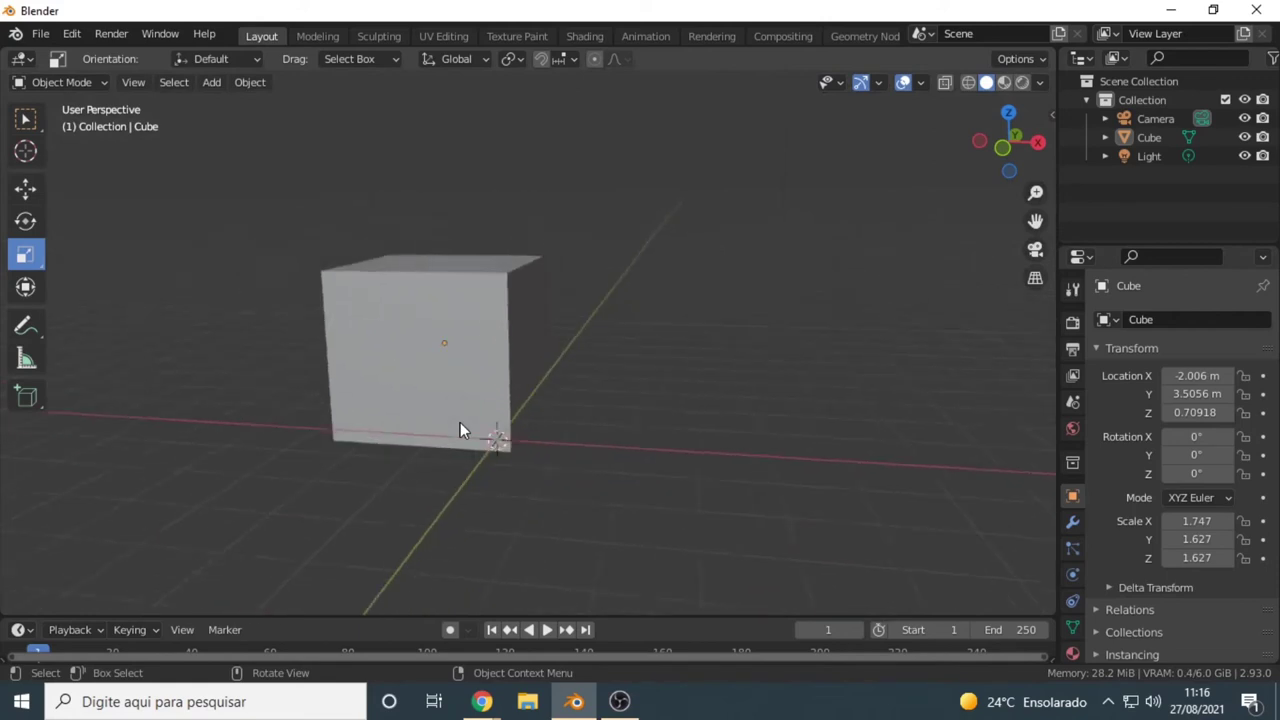
{"action": "scroll", "coordinate": [460, 430], "scroll_direction": "down", "scroll_amount": 2}
{"action": "scroll", "coordinate": [460, 430], "scroll_direction": "down", "scroll_amount": 2}
{"action": "scroll", "coordinate": [460, 430], "scroll_direction": "up", "scroll_amount": 2}
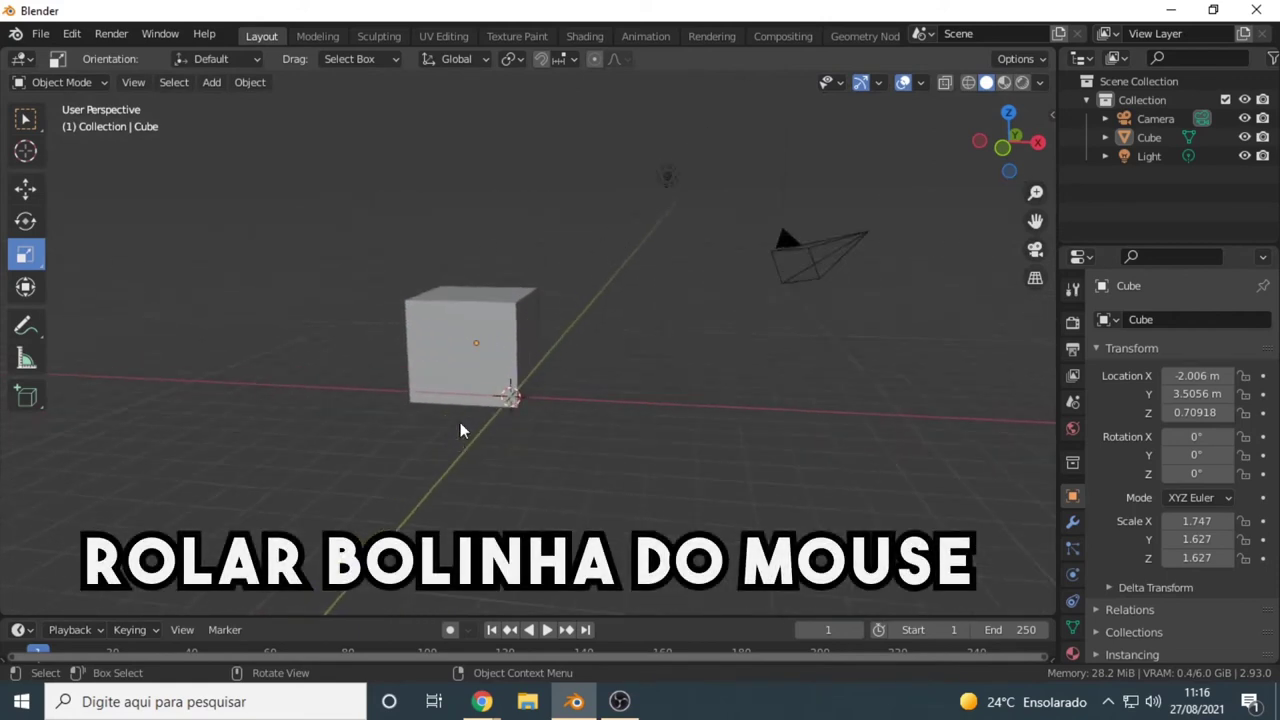
{"action": "scroll", "coordinate": [460, 430], "scroll_direction": "up", "scroll_amount": 3}
{"action": "scroll", "coordinate": [460, 430], "scroll_direction": "up", "scroll_amount": 2}
{"action": "scroll", "coordinate": [460, 430], "scroll_direction": "down", "scroll_amount": 2}
{"action": "scroll", "coordinate": [460, 430], "scroll_direction": "down", "scroll_amount": 3}
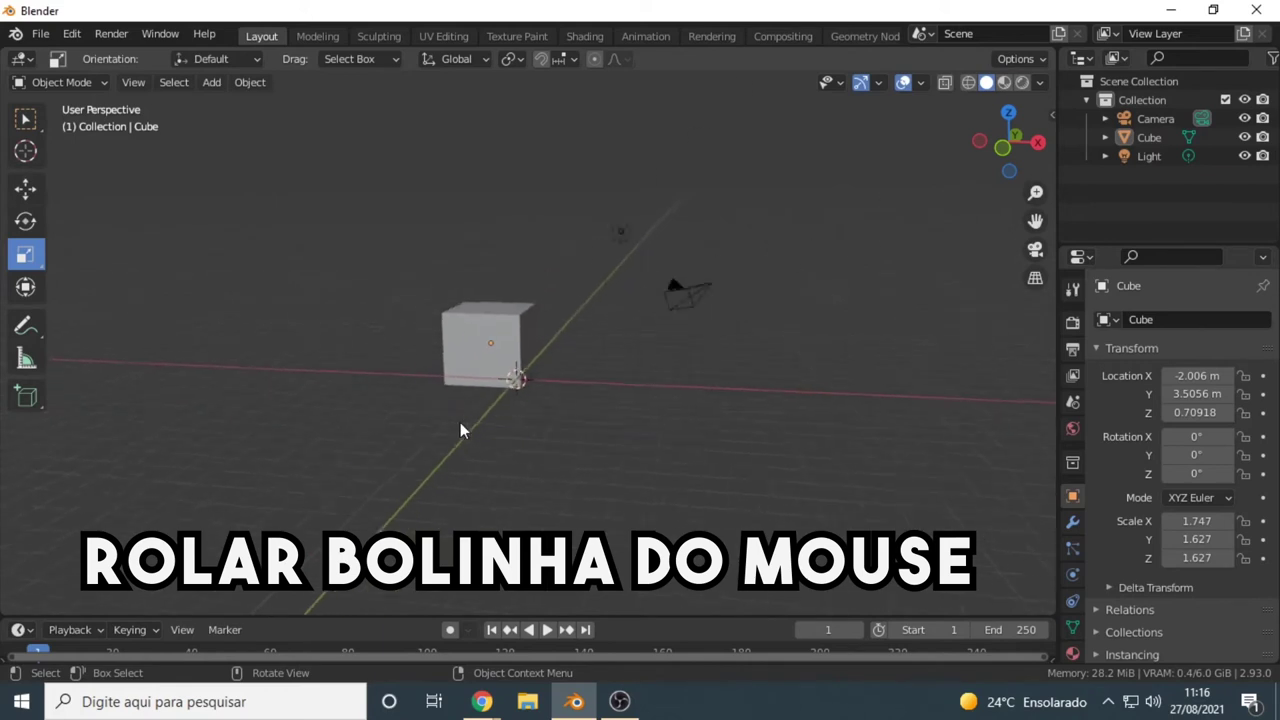
{"action": "scroll", "coordinate": [460, 430], "scroll_direction": "down", "scroll_amount": 2}
{"action": "scroll", "coordinate": [460, 430], "scroll_direction": "up", "scroll_amount": 2}
{"action": "scroll", "coordinate": [460, 430], "scroll_direction": "up", "scroll_amount": 4}
{"action": "scroll", "coordinate": [460, 430], "scroll_direction": "up", "scroll_amount": 1}
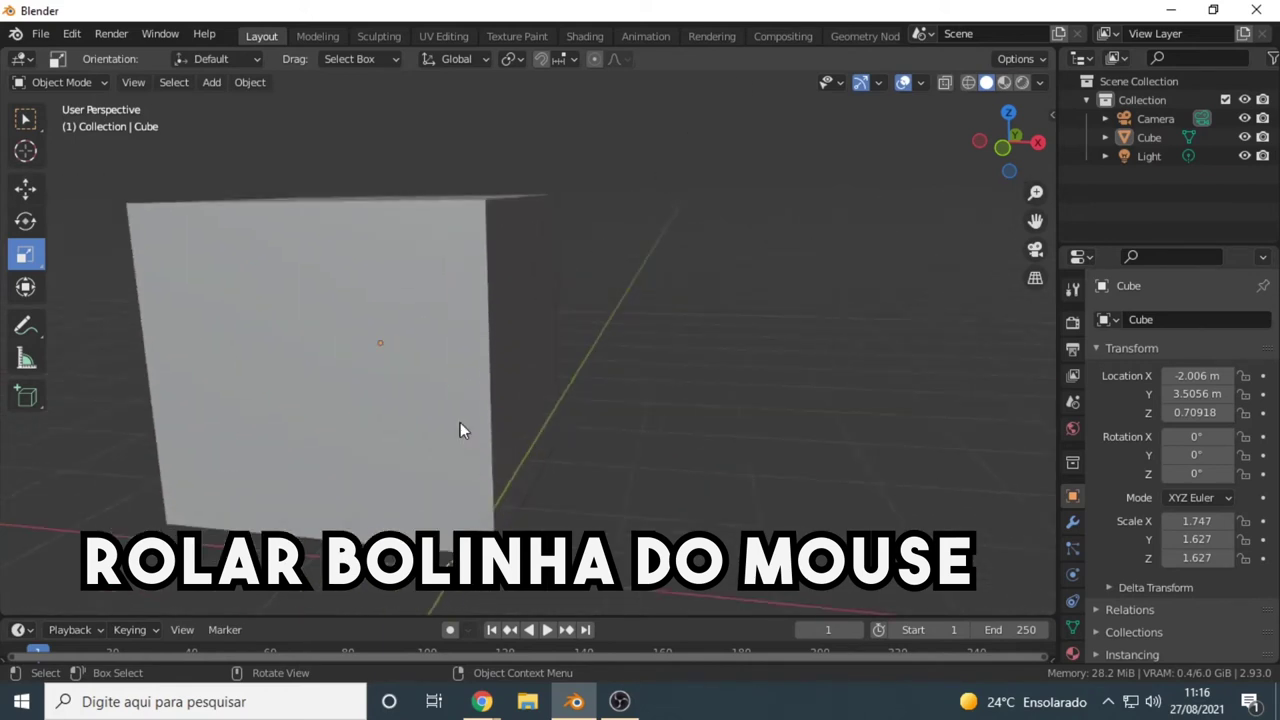
{"action": "scroll", "coordinate": [460, 430], "scroll_direction": "down", "scroll_amount": 6}
{"action": "mouse_move", "coordinate": [499, 405]}
{"action": "middle_mouse_down"}
{"action": "mouse_move", "coordinate": [692, 428]}
{"action": "mouse_move", "coordinate": [729, 271]}
{"action": "mouse_move", "coordinate": [471, 334]}
{"action": "mouse_move", "coordinate": [557, 409]}
{"action": "mouse_move", "coordinate": [490, 390]}
{"action": "mouse_move", "coordinate": [729, 414]}
{"action": "mouse_move", "coordinate": [547, 387]}
{"action": "middle_mouse_up"}
{"action": "scroll", "coordinate": [490, 390], "scroll_direction": "up", "scroll_amount": 3}
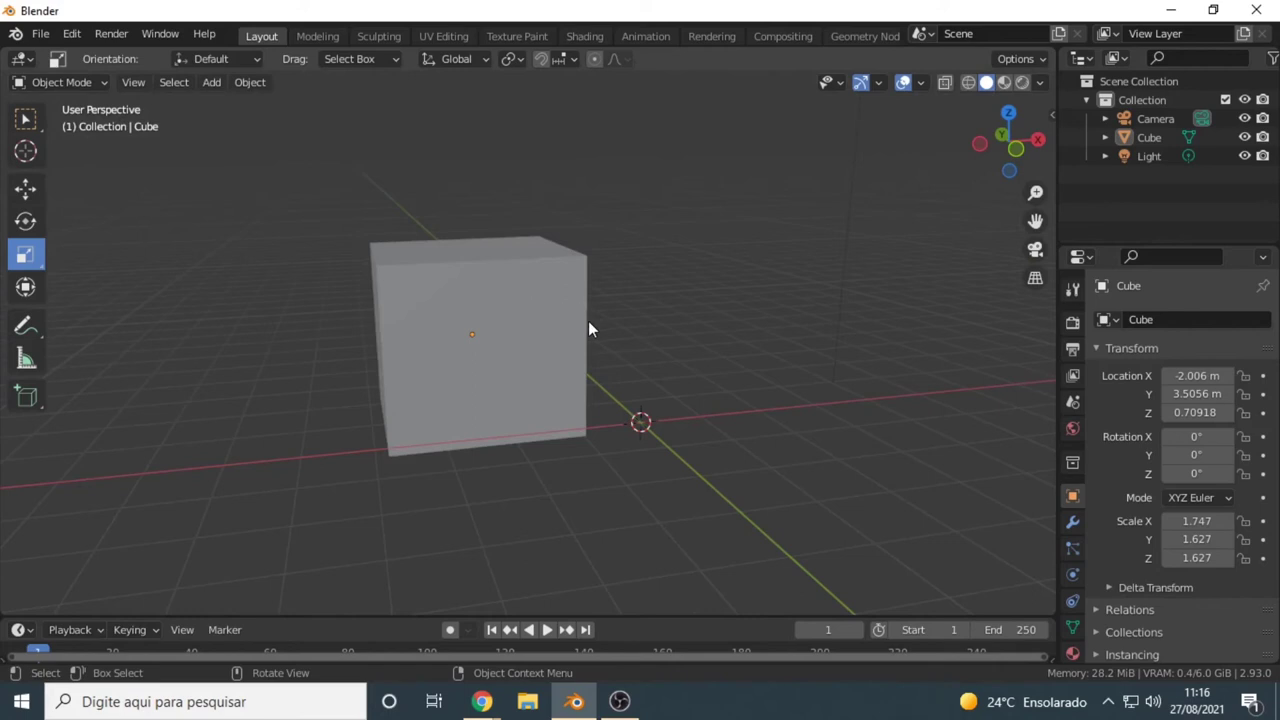
Step: Select the cube, camera and light in turn, ending on the cube, and open the mode list
{"action": "mouse_move", "coordinate": [449, 374]}
{"action": "middle_mouse_down"}
{"action": "mouse_move", "coordinate": [689, 369]}
{"action": "mouse_move", "coordinate": [517, 365]}
{"action": "middle_mouse_up"}
{"action": "left_click", "coordinate": [488, 368]}
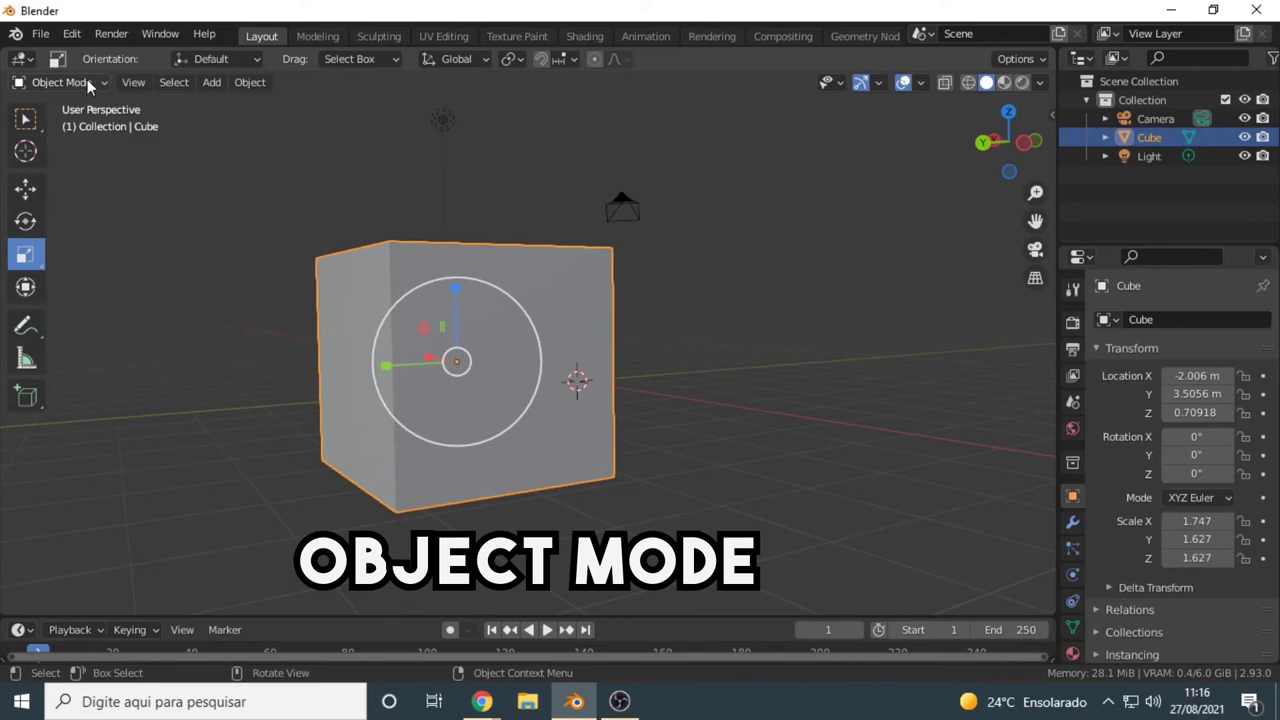
{"action": "left_click", "coordinate": [621, 208]}
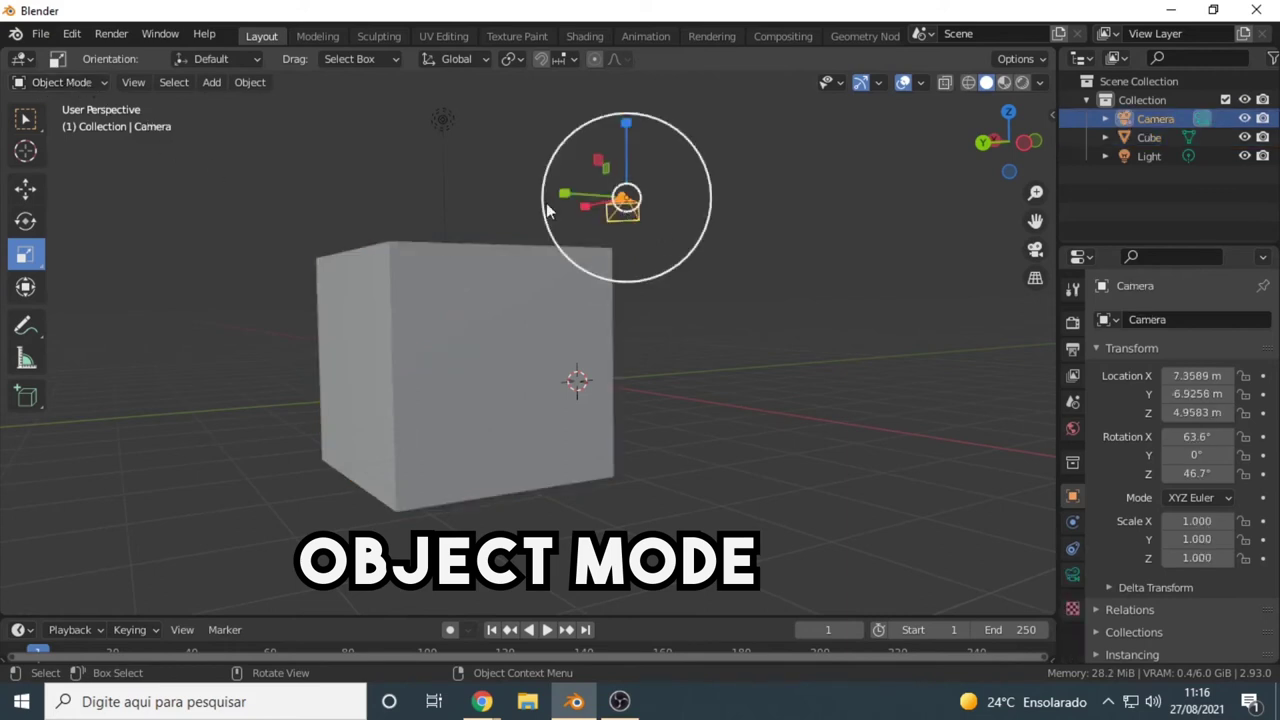
{"action": "left_click", "coordinate": [441, 128]}
{"action": "left_click", "coordinate": [461, 315]}
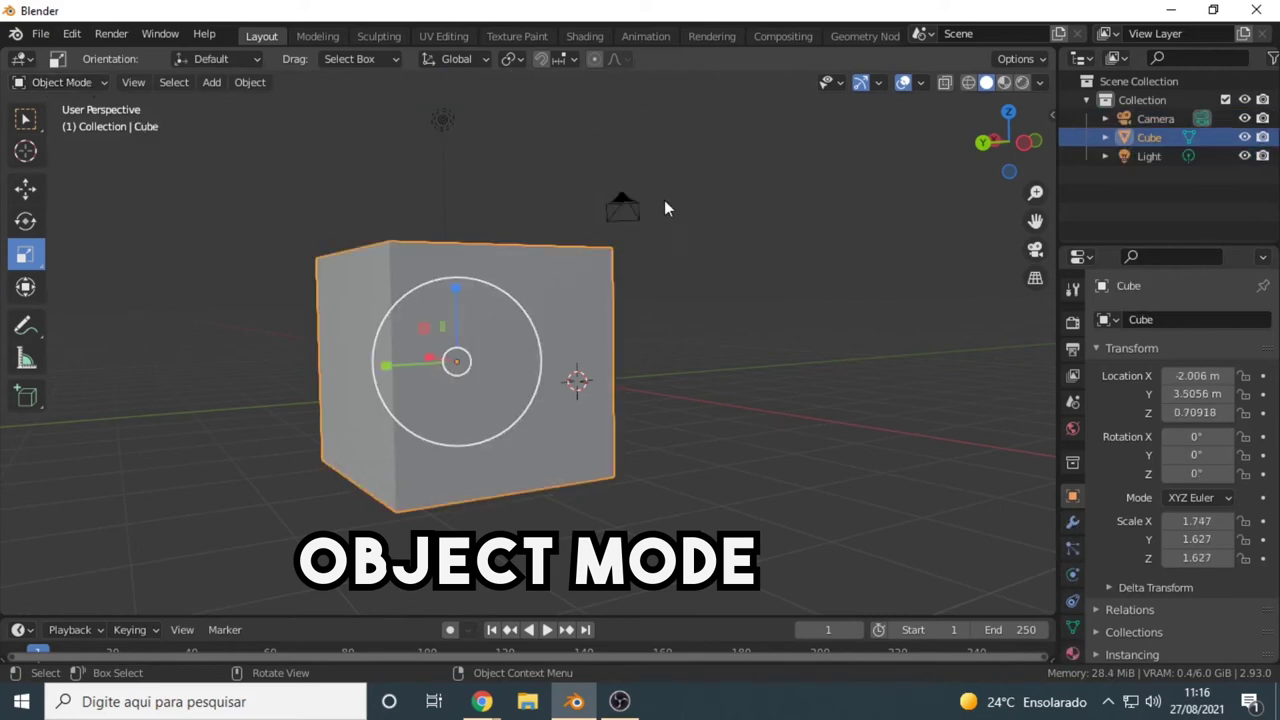
{"action": "left_click", "coordinate": [621, 208]}
{"action": "left_click", "coordinate": [441, 126]}
{"action": "left_click", "coordinate": [457, 308]}
{"action": "left_click", "coordinate": [82, 85]}
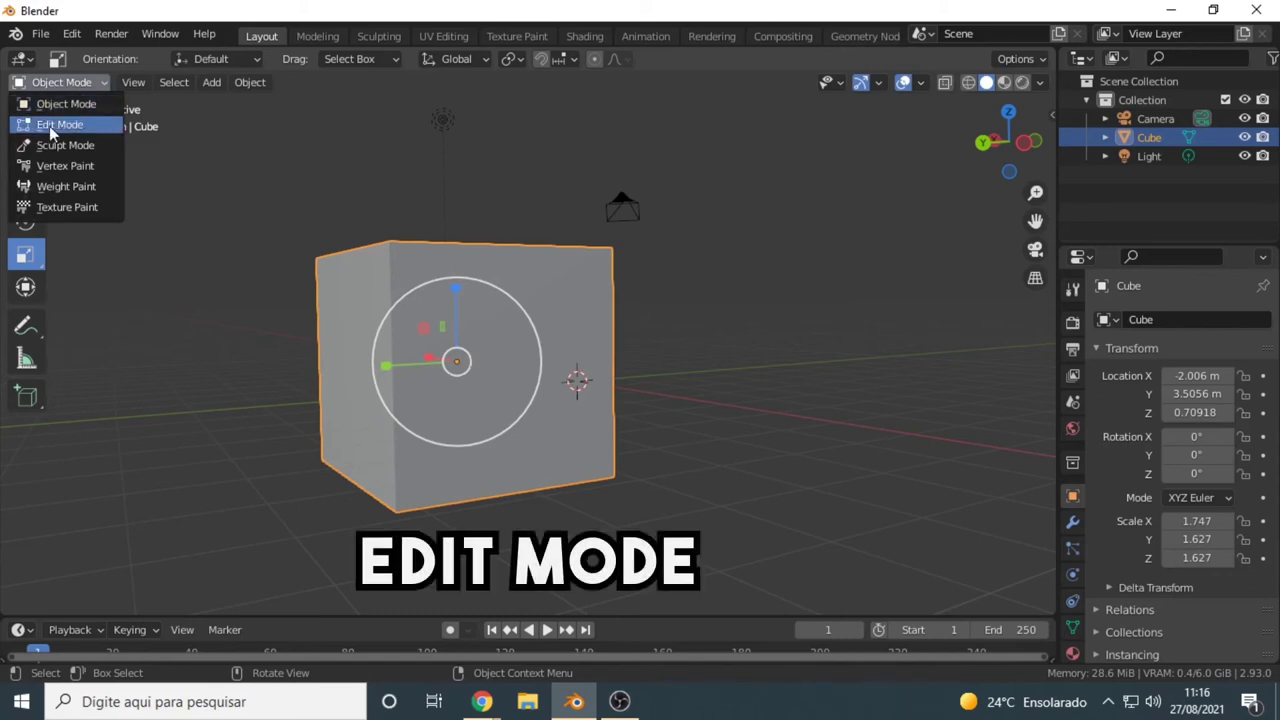
Step: Switch the cube into Edit Mode and orbit to a frontal view
{"action": "left_click", "coordinate": [61, 125]}
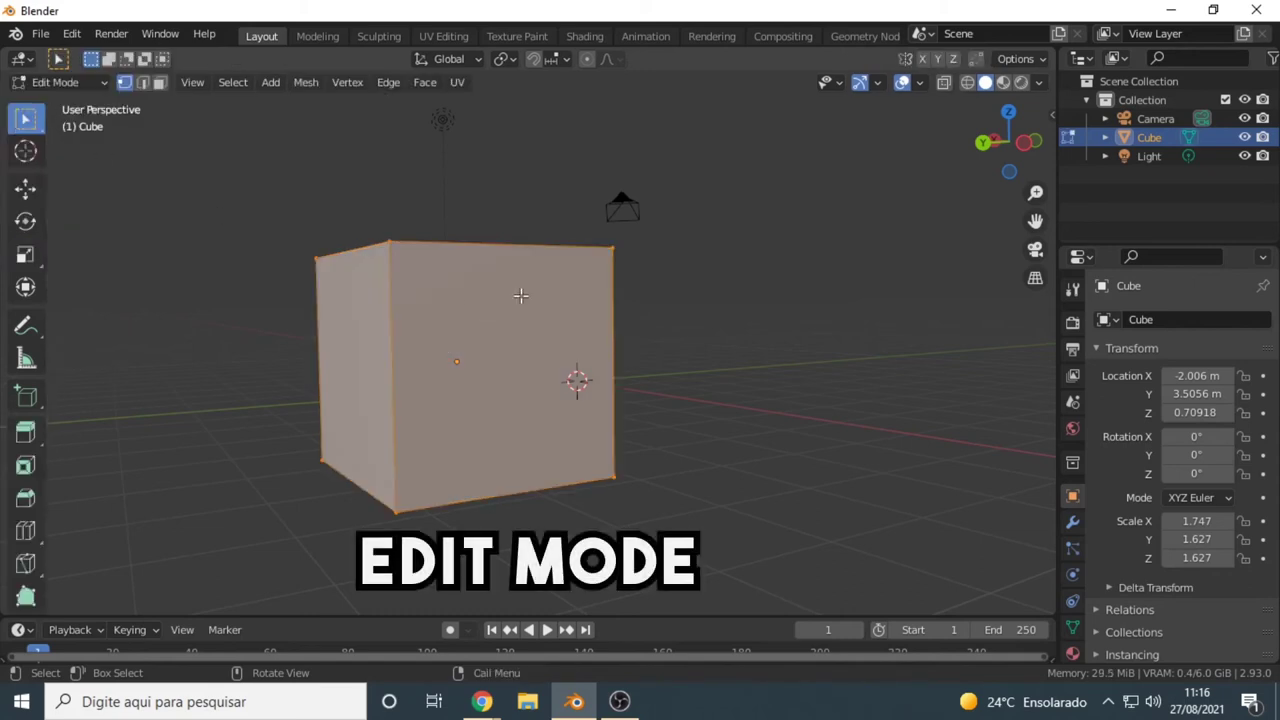
{"action": "mouse_move", "coordinate": [520, 297]}
{"action": "middle_mouse_down"}
{"action": "mouse_move", "coordinate": [504, 346]}
{"action": "mouse_move", "coordinate": [443, 309]}
{"action": "mouse_move", "coordinate": [531, 240]}
{"action": "mouse_move", "coordinate": [652, 300]}
{"action": "mouse_move", "coordinate": [463, 337]}
{"action": "mouse_move", "coordinate": [543, 330]}
{"action": "mouse_move", "coordinate": [544, 358]}
{"action": "middle_mouse_up"}
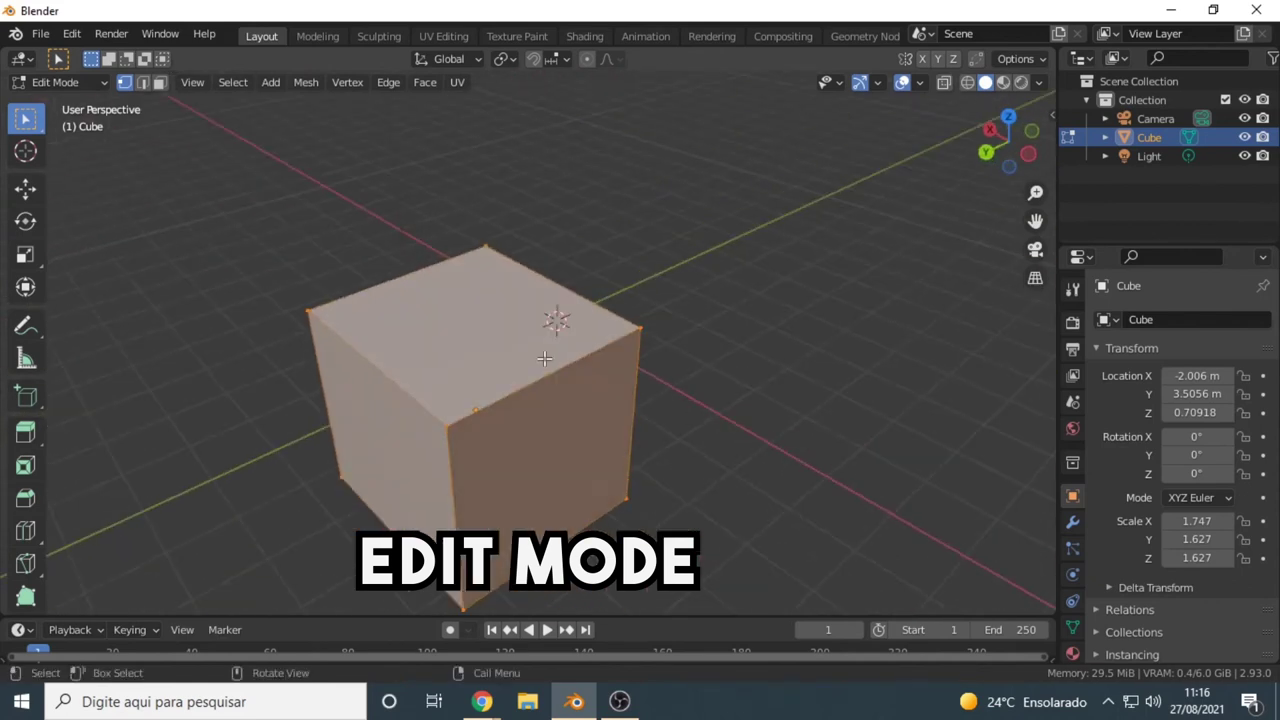
{"action": "mouse_move", "coordinate": [533, 469]}
{"action": "middle_mouse_down"}
{"action": "mouse_move", "coordinate": [760, 386]}
{"action": "mouse_move", "coordinate": [540, 263]}
{"action": "mouse_move", "coordinate": [680, 423]}
{"action": "mouse_move", "coordinate": [625, 471]}
{"action": "mouse_move", "coordinate": [480, 480]}
{"action": "mouse_move", "coordinate": [426, 424]}
{"action": "middle_mouse_up"}
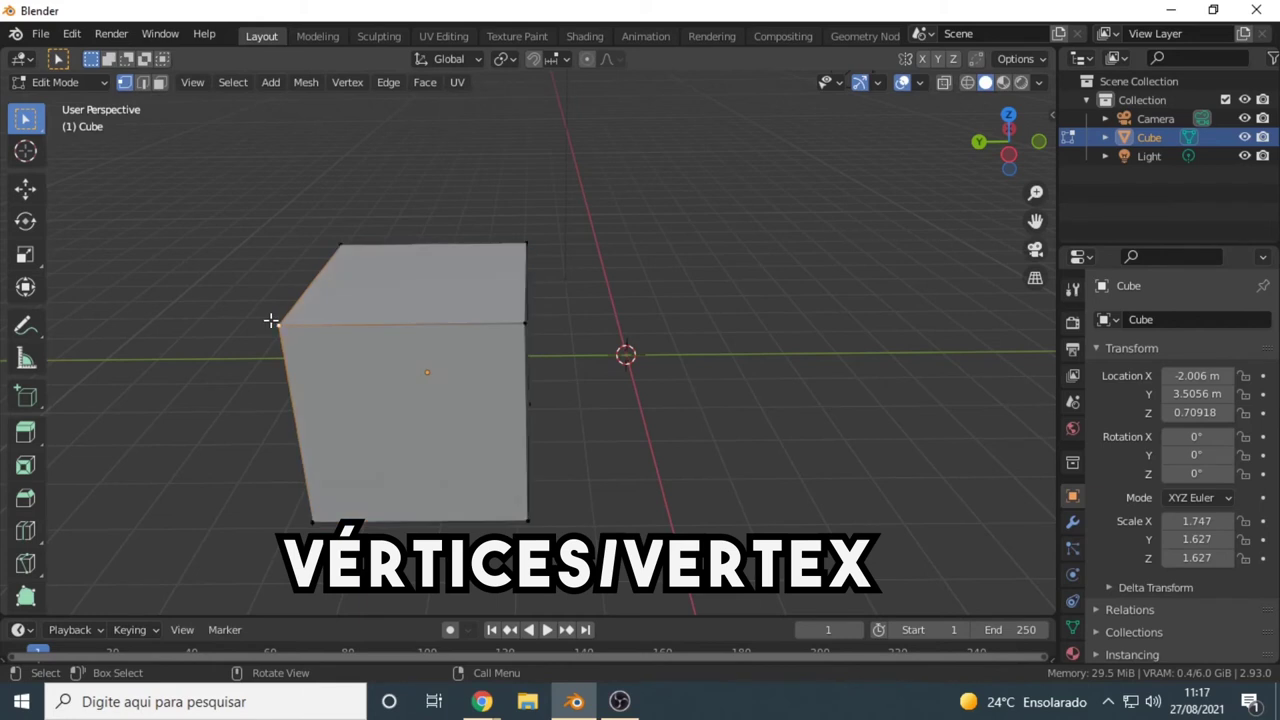
Step: Select a bottom corner vertex, then change to edge select mode
{"action": "left_click", "coordinate": [523, 323]}
{"action": "mouse_move", "coordinate": [523, 323]}
{"action": "middle_mouse_down"}
{"action": "mouse_move", "coordinate": [309, 380]}
{"action": "mouse_move", "coordinate": [429, 380]}
{"action": "mouse_move", "coordinate": [363, 331]}
{"action": "middle_mouse_up"}
{"action": "mouse_move", "coordinate": [461, 491]}
{"action": "middle_mouse_down"}
{"action": "mouse_move", "coordinate": [471, 374]}
{"action": "mouse_move", "coordinate": [537, 395]}
{"action": "mouse_move", "coordinate": [511, 400]}
{"action": "mouse_move", "coordinate": [519, 331]}
{"action": "middle_mouse_up"}
{"action": "left_click", "coordinate": [495, 371]}
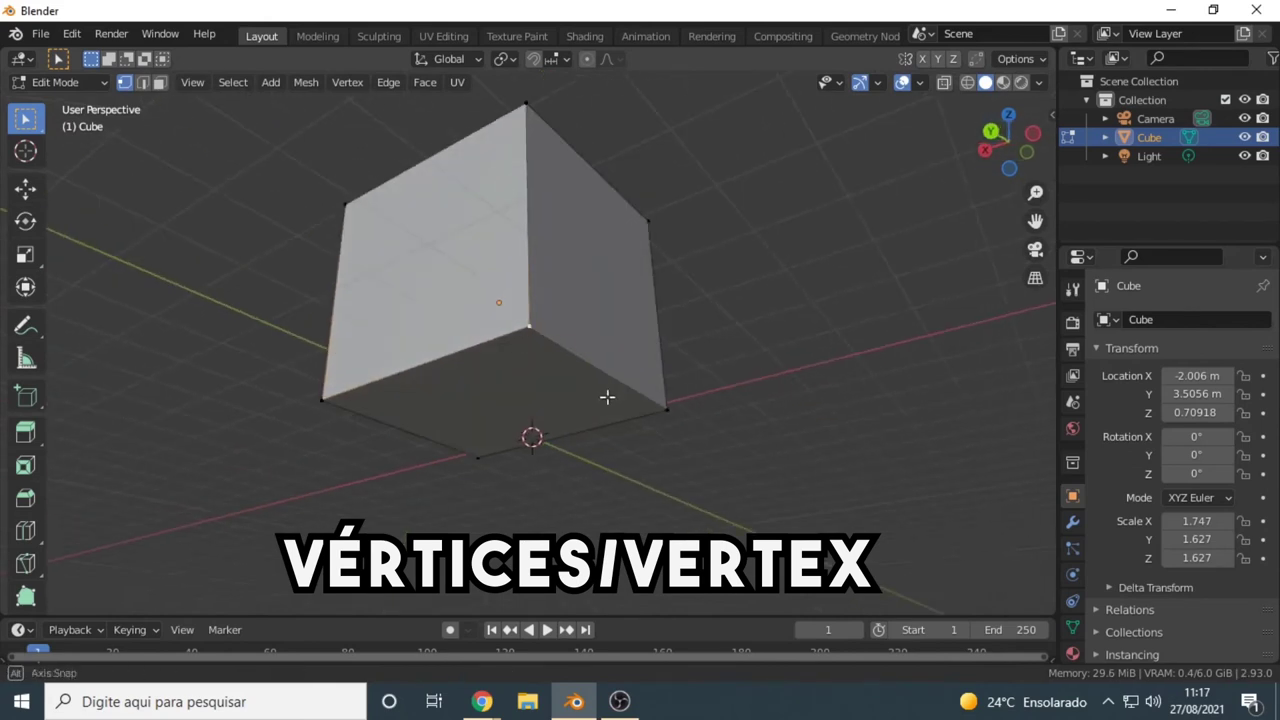
{"action": "middle_click_drag", "start_coordinate": [607, 397], "coordinate": [517, 277]}
{"action": "middle_click_drag", "start_coordinate": [766, 506], "coordinate": [489, 460]}
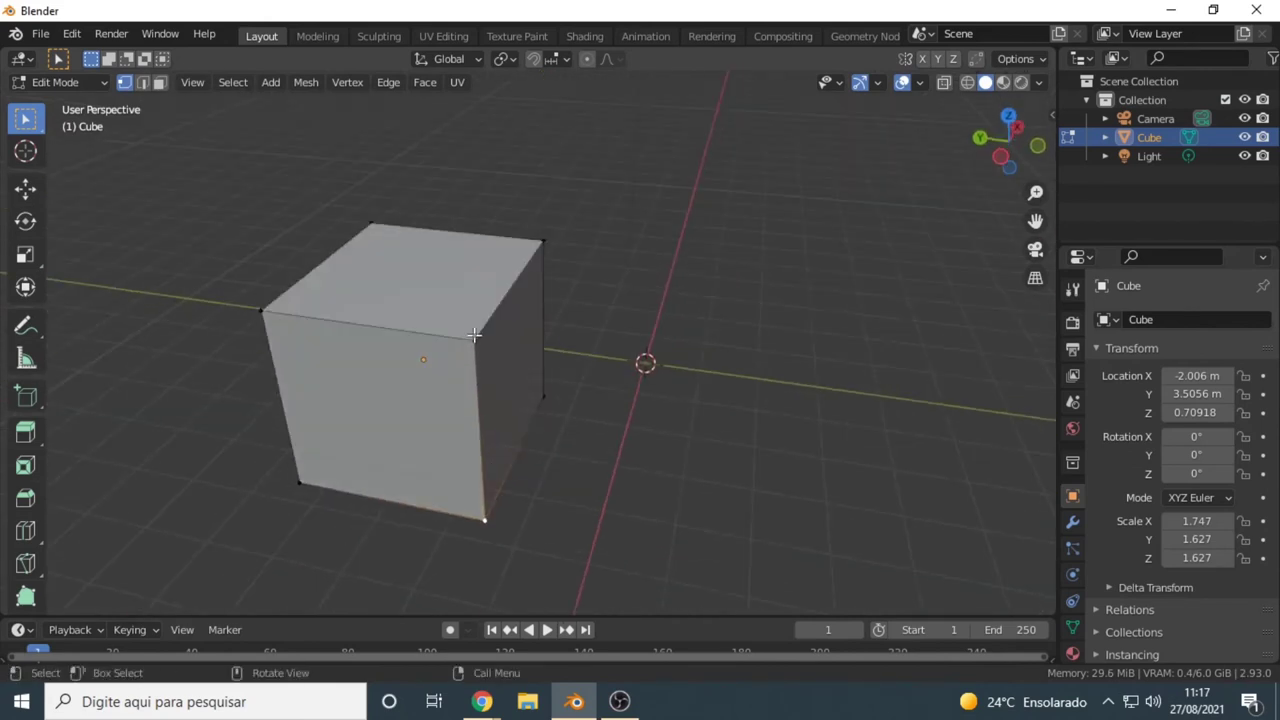
{"action": "middle_click_drag", "start_coordinate": [485, 333], "coordinate": [547, 388]}
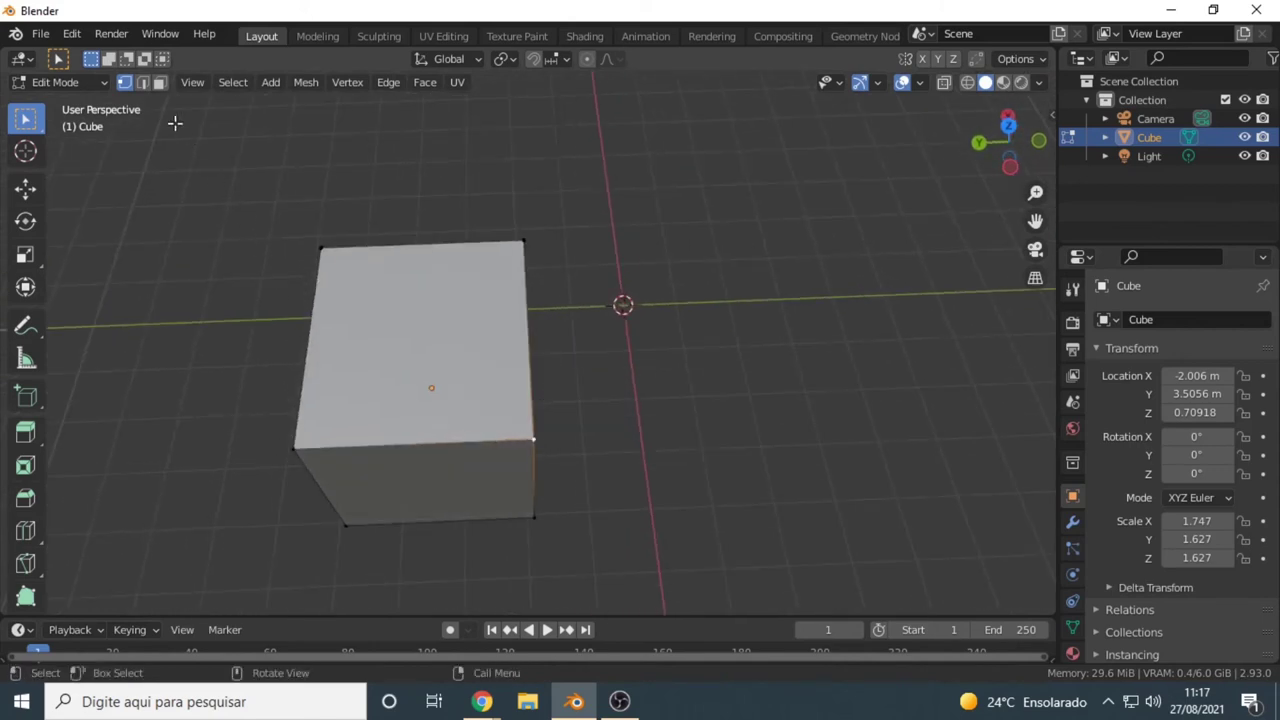
{"action": "left_click", "coordinate": [142, 82]}
Step: Orbit to a raised three-quarter view and switch to face select mode
{"action": "mouse_move", "coordinate": [300, 297]}
{"action": "middle_mouse_down"}
{"action": "mouse_move", "coordinate": [437, 463]}
{"action": "mouse_move", "coordinate": [451, 341]}
{"action": "middle_mouse_up"}
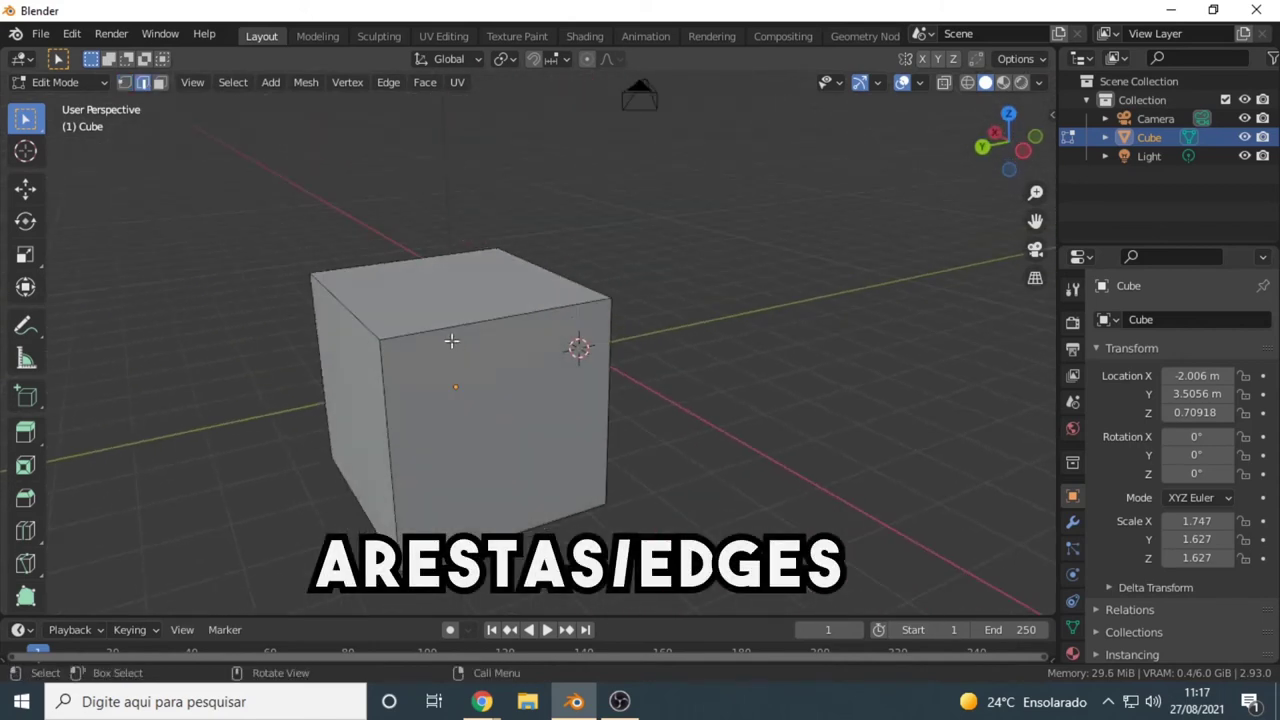
{"action": "mouse_move", "coordinate": [405, 473]}
{"action": "middle_mouse_down"}
{"action": "mouse_move", "coordinate": [396, 395]}
{"action": "mouse_move", "coordinate": [418, 467]}
{"action": "middle_mouse_up"}
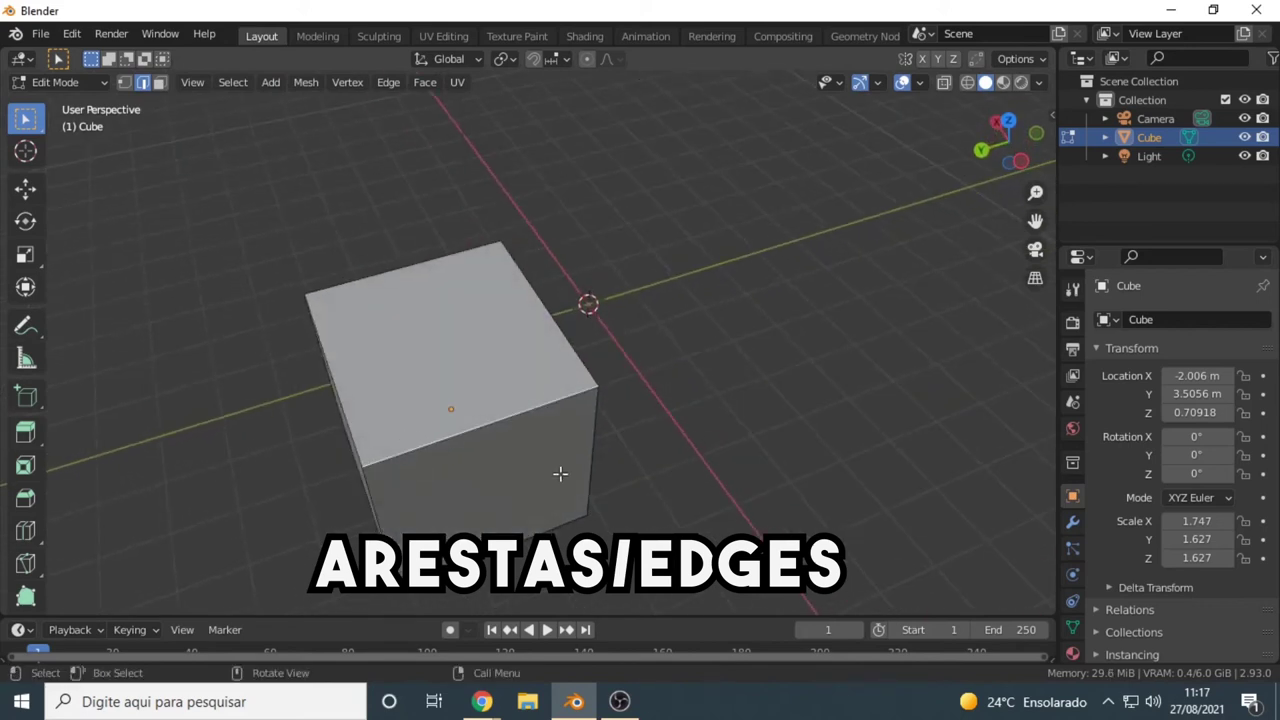
{"action": "middle_click_drag", "start_coordinate": [560, 474], "coordinate": [370, 372]}
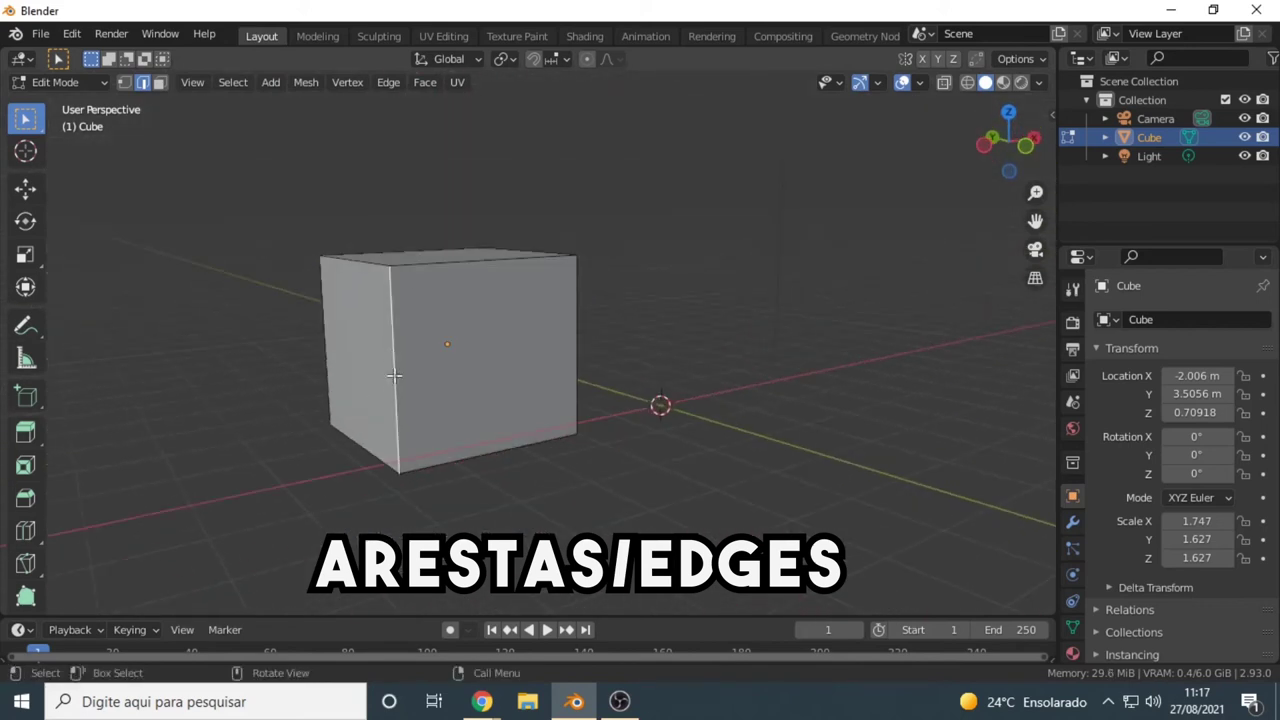
{"action": "middle_click_drag", "start_coordinate": [509, 399], "coordinate": [465, 363]}
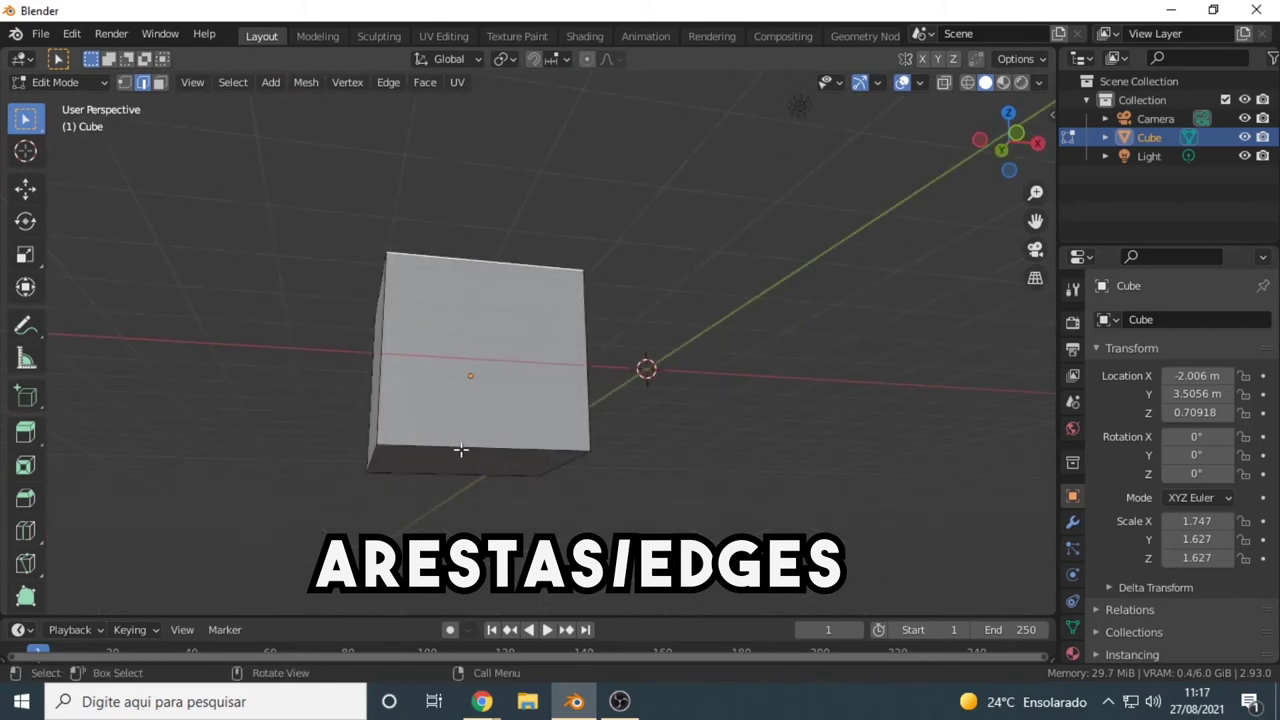
{"action": "mouse_move", "coordinate": [460, 450]}
{"action": "middle_mouse_down"}
{"action": "mouse_move", "coordinate": [500, 386]}
{"action": "mouse_move", "coordinate": [391, 397]}
{"action": "middle_mouse_up"}
{"action": "mouse_move", "coordinate": [563, 337]}
{"action": "middle_mouse_down"}
{"action": "mouse_move", "coordinate": [597, 291]}
{"action": "mouse_move", "coordinate": [560, 291]}
{"action": "mouse_move", "coordinate": [630, 305]}
{"action": "mouse_move", "coordinate": [488, 350]}
{"action": "middle_mouse_up"}
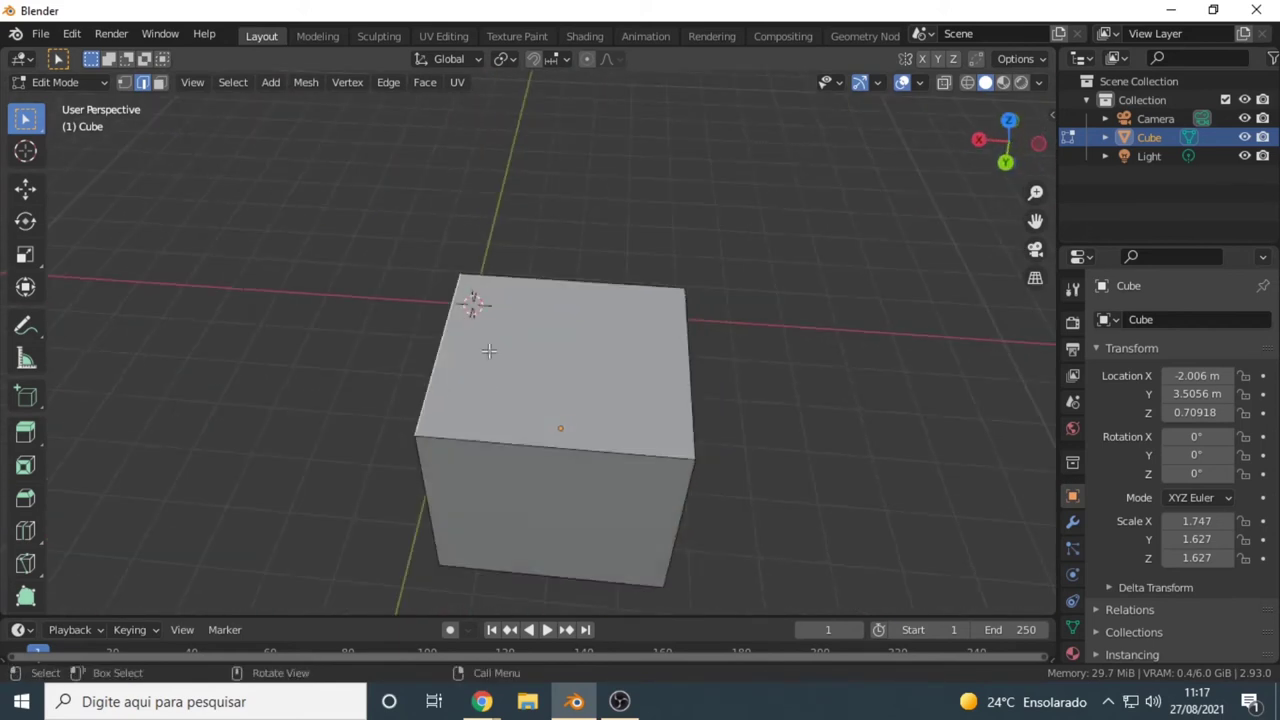
{"action": "left_click", "coordinate": [159, 82]}
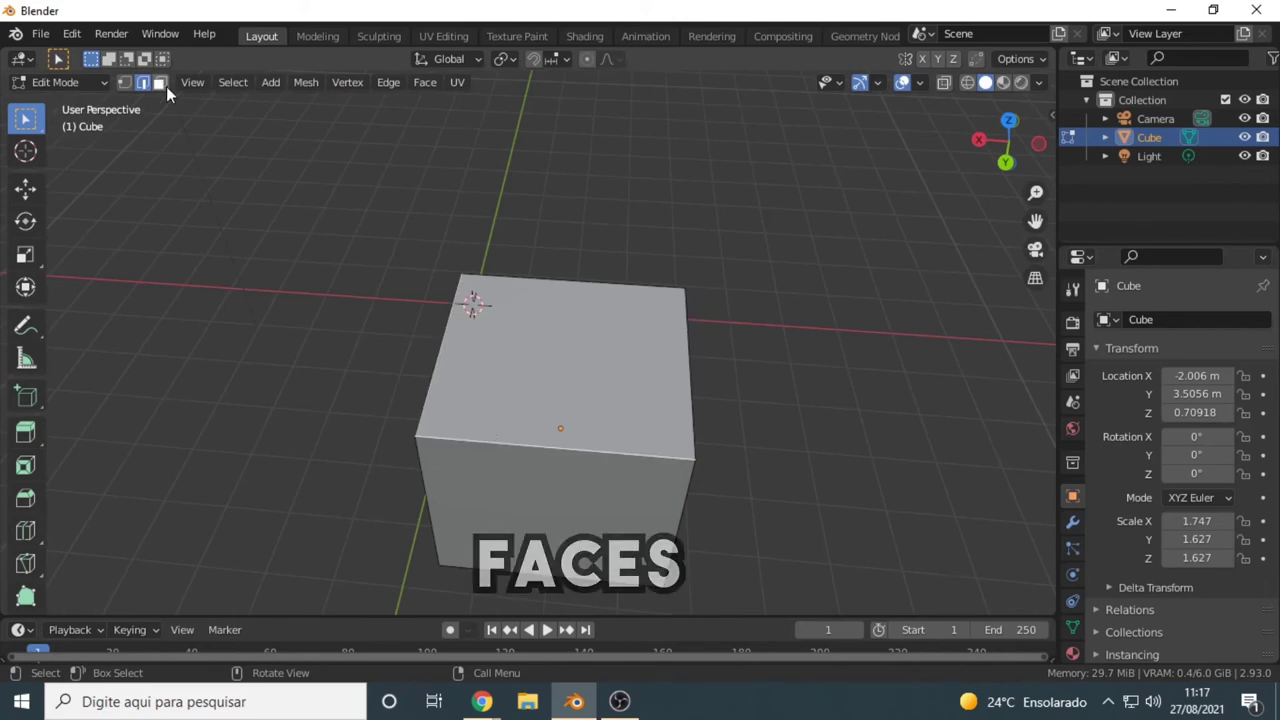
Step: Try selecting the top and front-left faces, then select the cube's right face
{"action": "middle_click_drag", "start_coordinate": [500, 340], "coordinate": [458, 342]}
{"action": "left_click", "coordinate": [498, 305]}
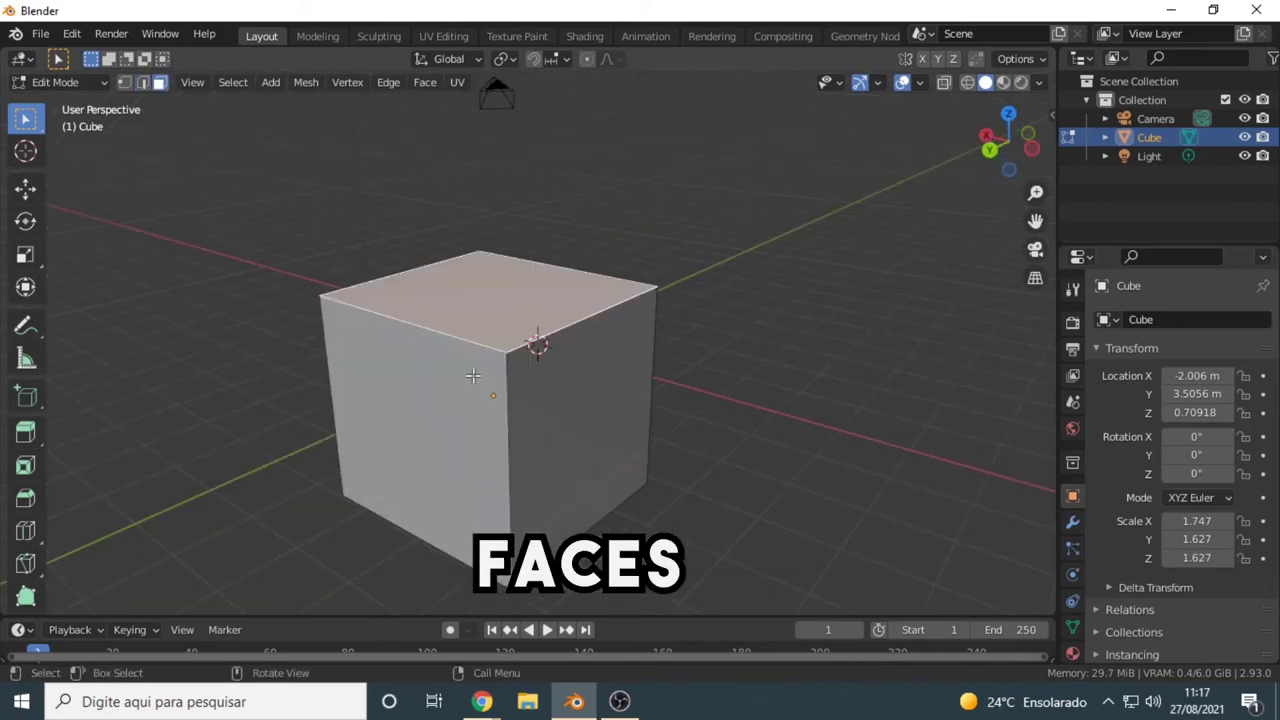
{"action": "left_click", "coordinate": [455, 443]}
{"action": "middle_click_drag", "start_coordinate": [455, 443], "coordinate": [564, 473]}
{"action": "mouse_move", "coordinate": [458, 351]}
{"action": "middle_mouse_down"}
{"action": "mouse_move", "coordinate": [519, 361]}
{"action": "mouse_move", "coordinate": [277, 351]}
{"action": "mouse_move", "coordinate": [557, 329]}
{"action": "mouse_move", "coordinate": [669, 337]}
{"action": "mouse_move", "coordinate": [536, 413]}
{"action": "mouse_move", "coordinate": [491, 349]}
{"action": "middle_mouse_up"}
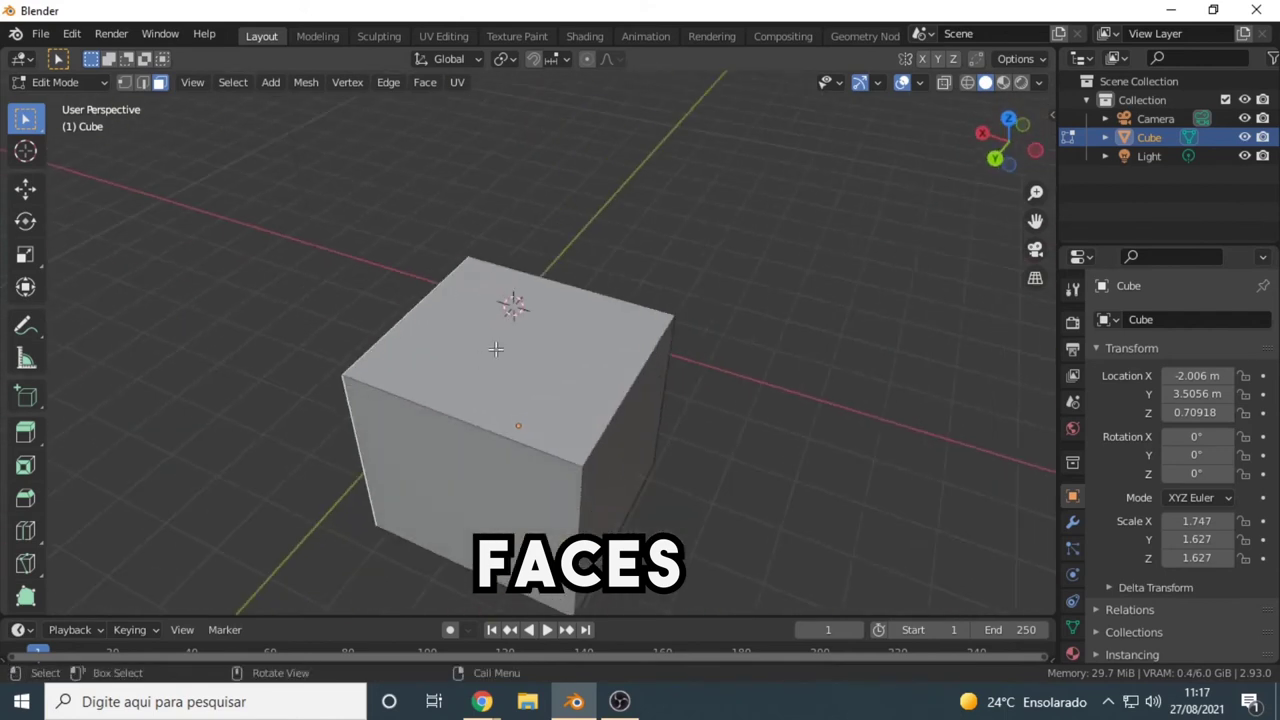
{"action": "middle_click_drag", "start_coordinate": [509, 466], "coordinate": [605, 423]}
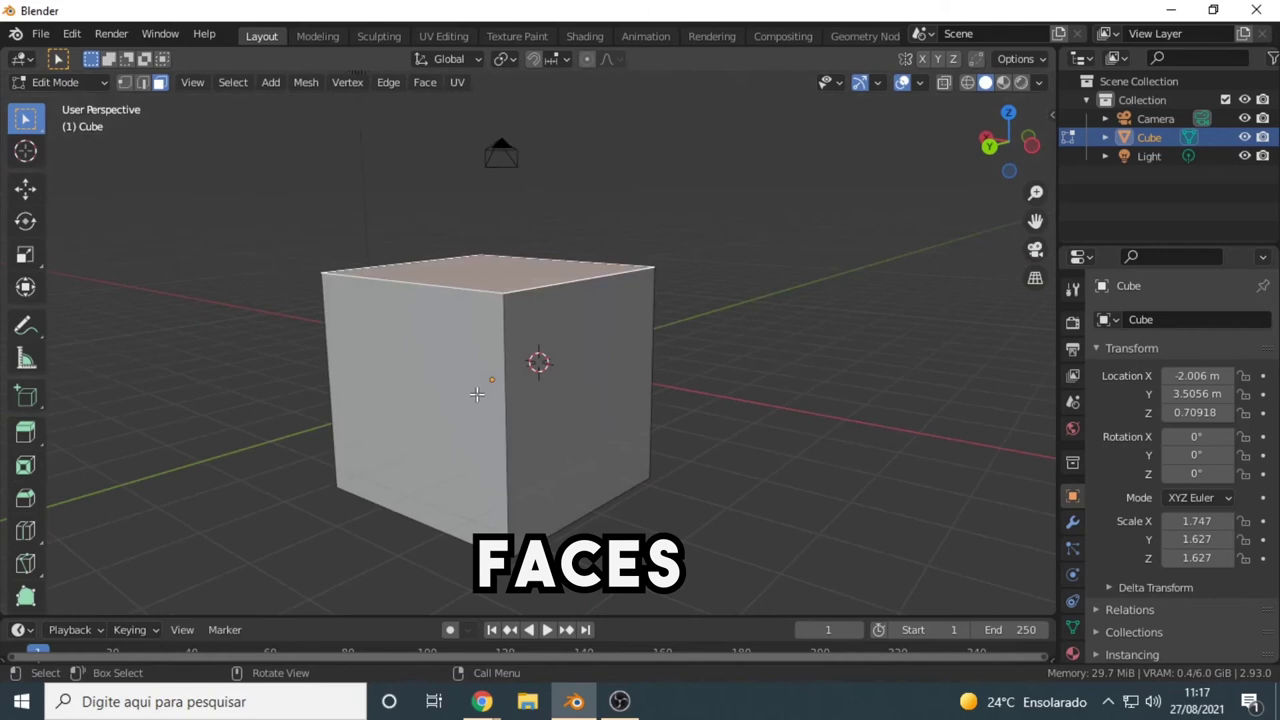
{"action": "left_click", "coordinate": [606, 428]}
{"action": "mouse_move", "coordinate": [501, 371]}
{"action": "middle_mouse_down"}
{"action": "mouse_move", "coordinate": [577, 420]}
{"action": "mouse_move", "coordinate": [777, 411]}
{"action": "middle_mouse_up"}
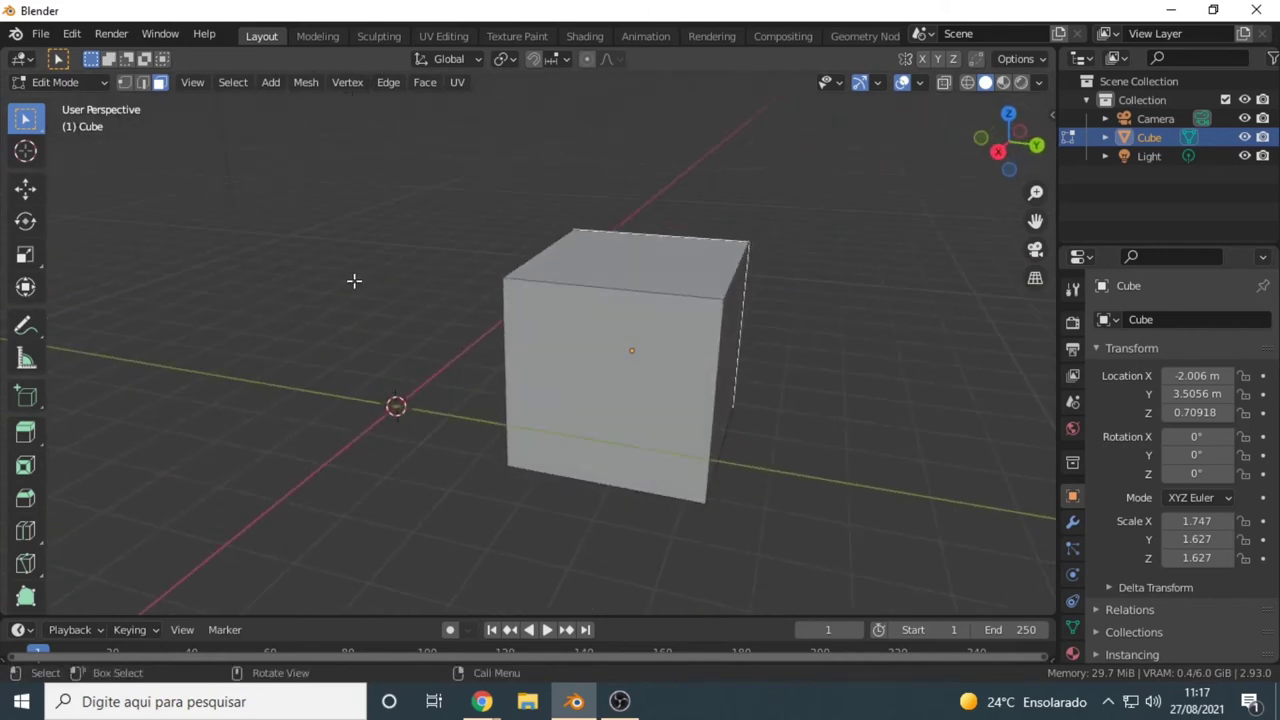
{"action": "mouse_move", "coordinate": [705, 351]}
{"action": "middle_mouse_down"}
{"action": "mouse_move", "coordinate": [523, 366]}
{"action": "mouse_move", "coordinate": [571, 334]}
{"action": "mouse_move", "coordinate": [398, 339]}
{"action": "mouse_move", "coordinate": [411, 330]}
{"action": "middle_mouse_up"}
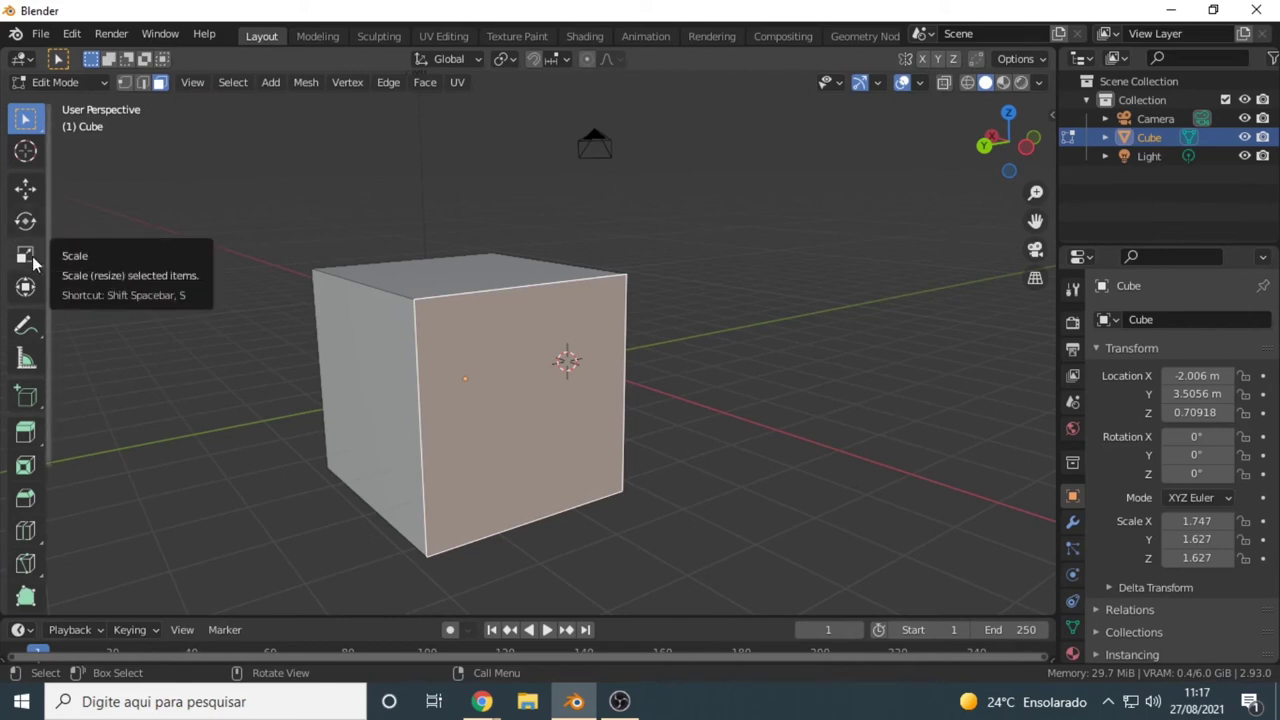
Step: Select the top face and enlarge it moderately with the Scale tool
{"action": "left_click", "coordinate": [33, 262]}
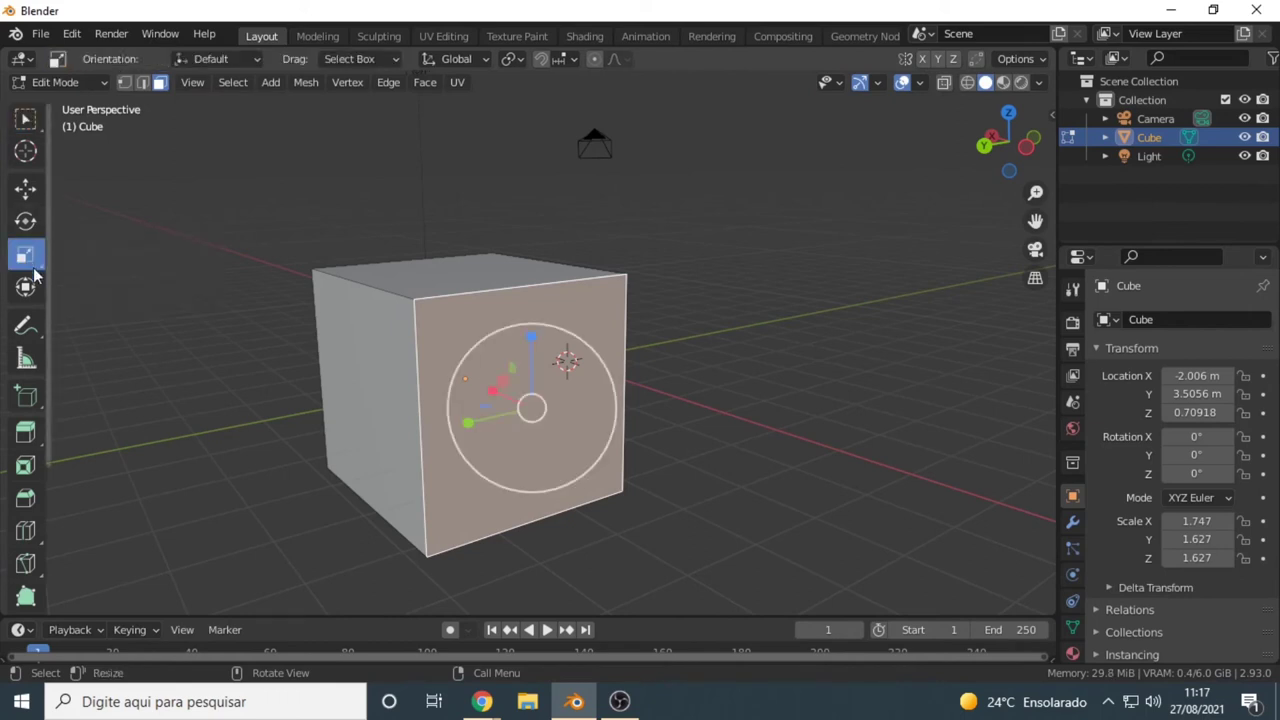
{"action": "left_click", "coordinate": [29, 200]}
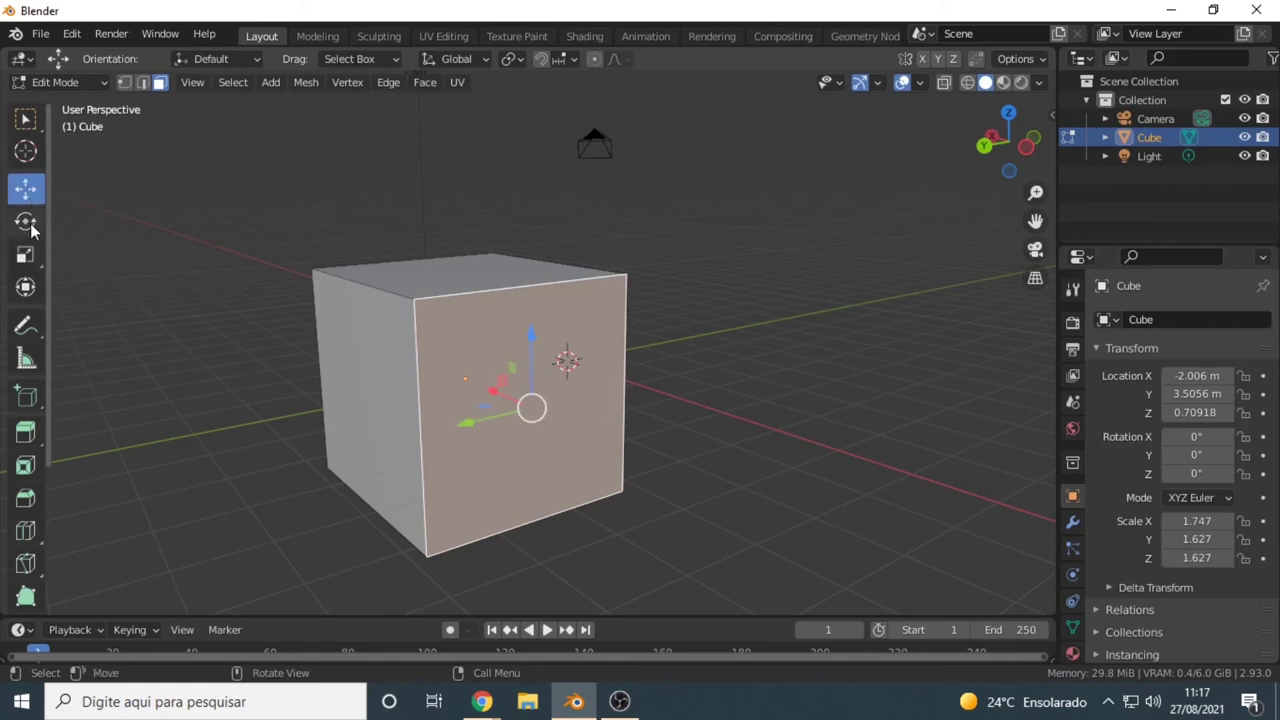
{"action": "left_click", "coordinate": [28, 221]}
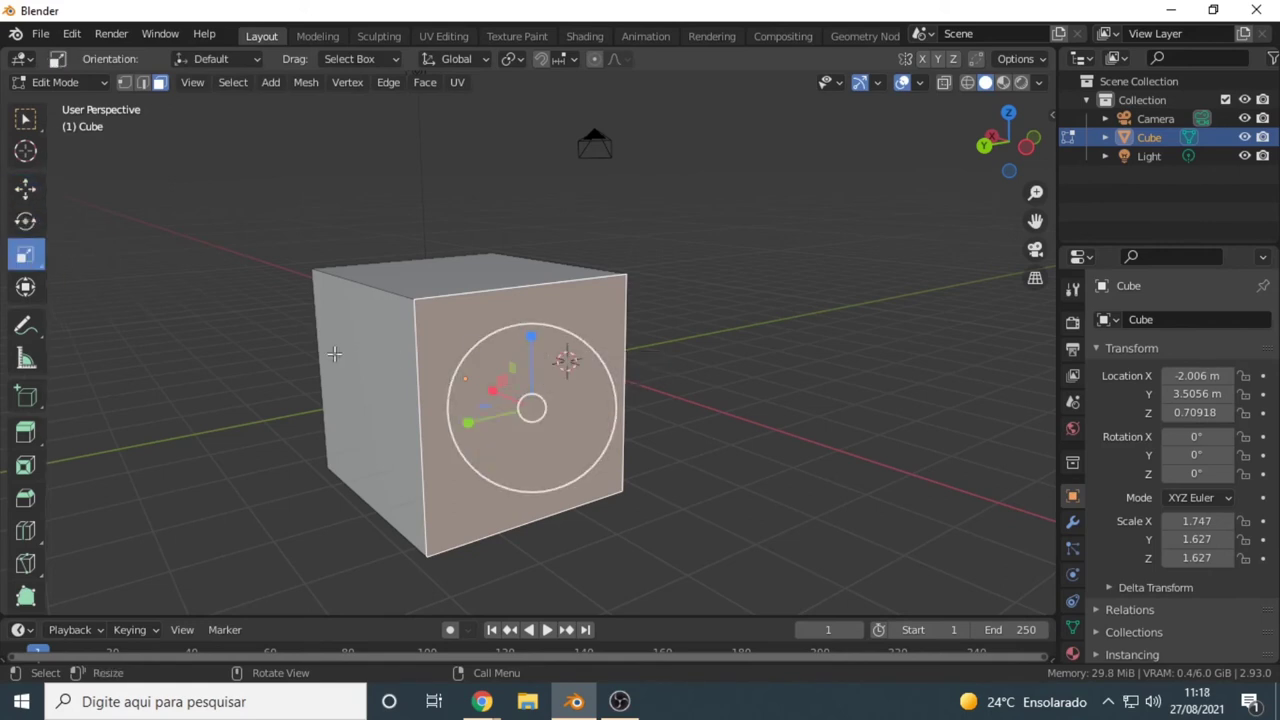
{"action": "mouse_move", "coordinate": [411, 331]}
{"action": "middle_mouse_down"}
{"action": "mouse_move", "coordinate": [534, 329]}
{"action": "mouse_move", "coordinate": [523, 314]}
{"action": "middle_mouse_up"}
{"action": "left_click", "coordinate": [523, 314]}
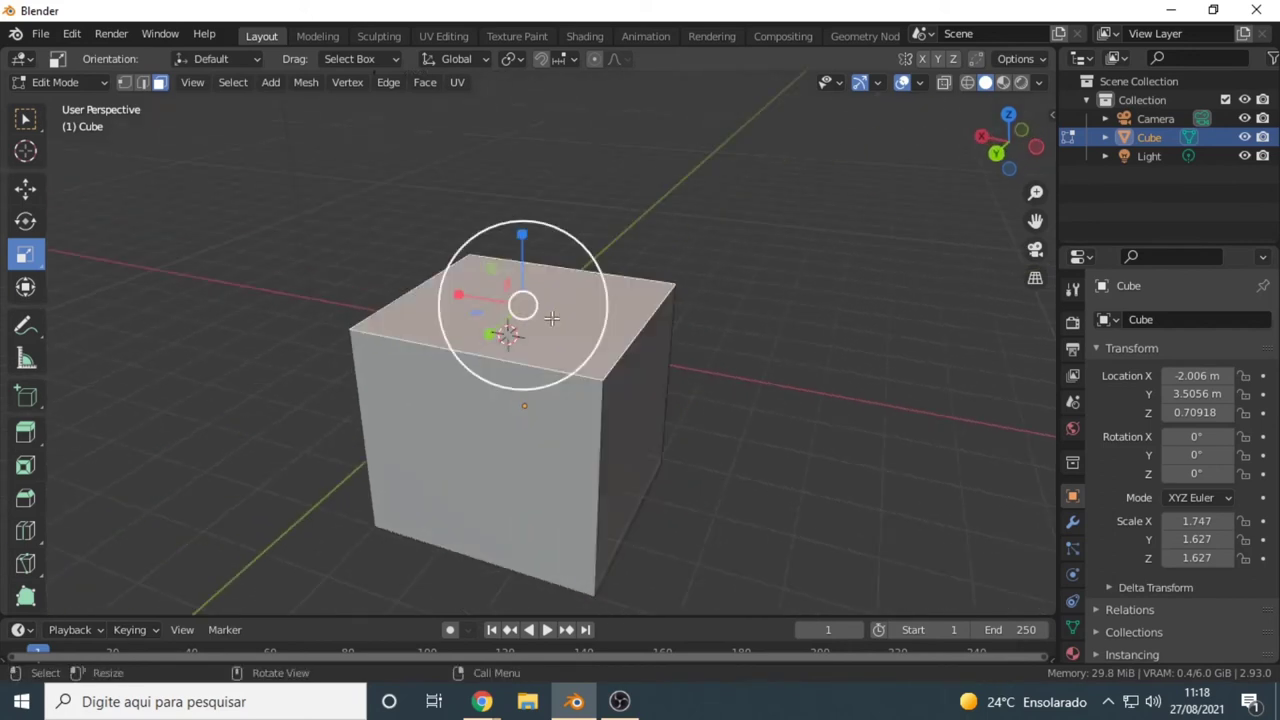
{"action": "left_click_drag", "start_coordinate": [530, 305], "coordinate": [533, 310]}
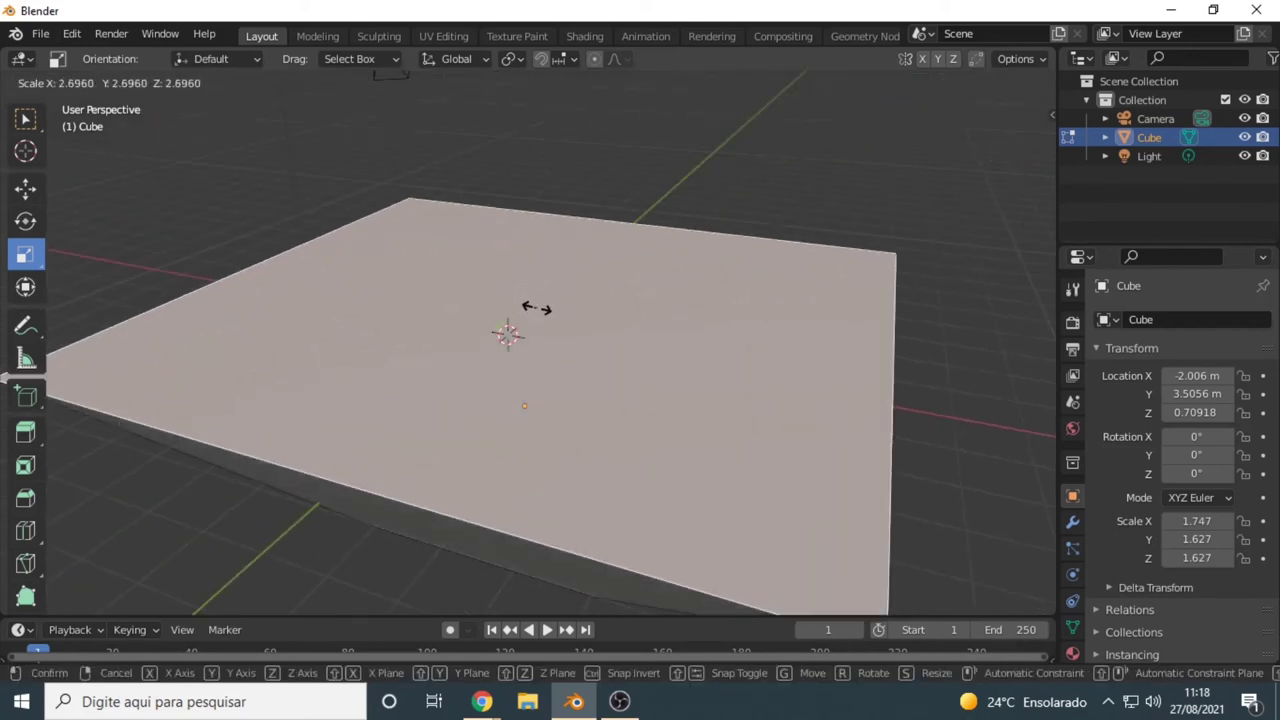
{"action": "left_click_drag", "start_coordinate": [533, 310], "coordinate": [523, 303]}
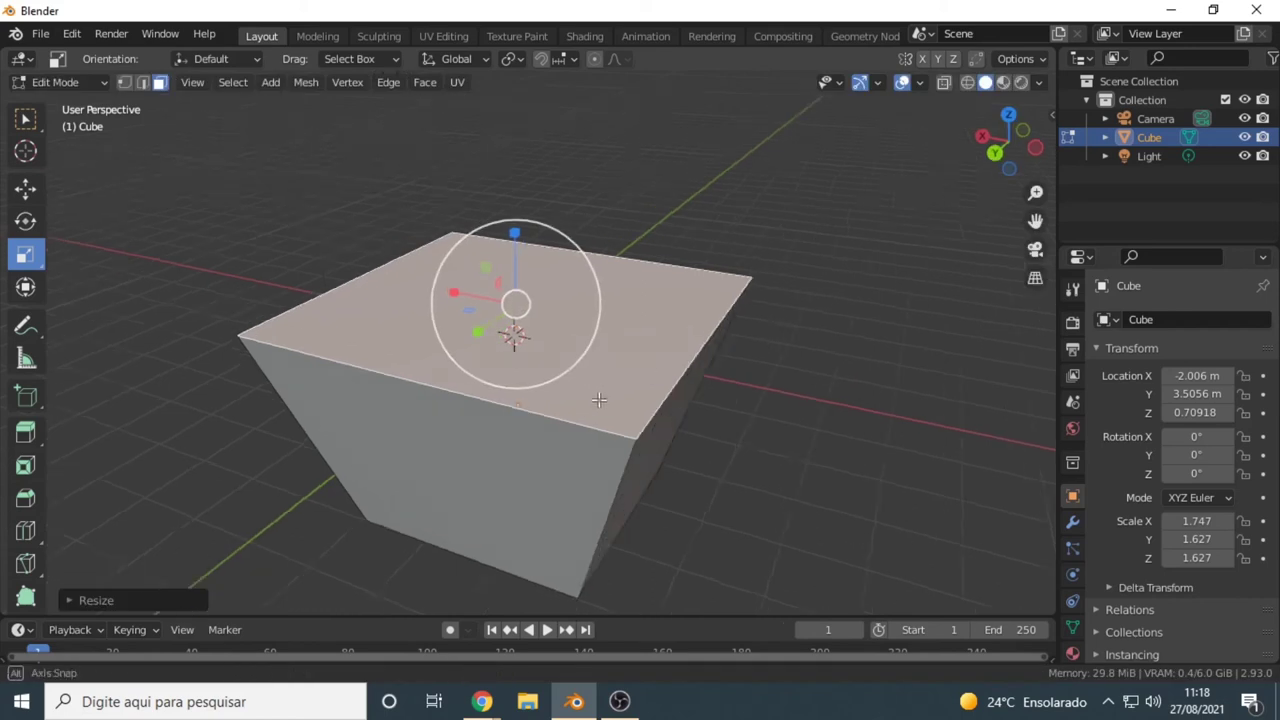
Step: Lower the top face roughly 2 m along Z with the Move tool to shorten the block
{"action": "mouse_move", "coordinate": [600, 400]}
{"action": "middle_mouse_down"}
{"action": "mouse_move", "coordinate": [520, 350]}
{"action": "mouse_move", "coordinate": [520, 443]}
{"action": "mouse_move", "coordinate": [698, 472]}
{"action": "mouse_move", "coordinate": [829, 463]}
{"action": "mouse_move", "coordinate": [803, 420]}
{"action": "mouse_move", "coordinate": [410, 441]}
{"action": "middle_mouse_up"}
{"action": "left_click", "coordinate": [412, 427]}
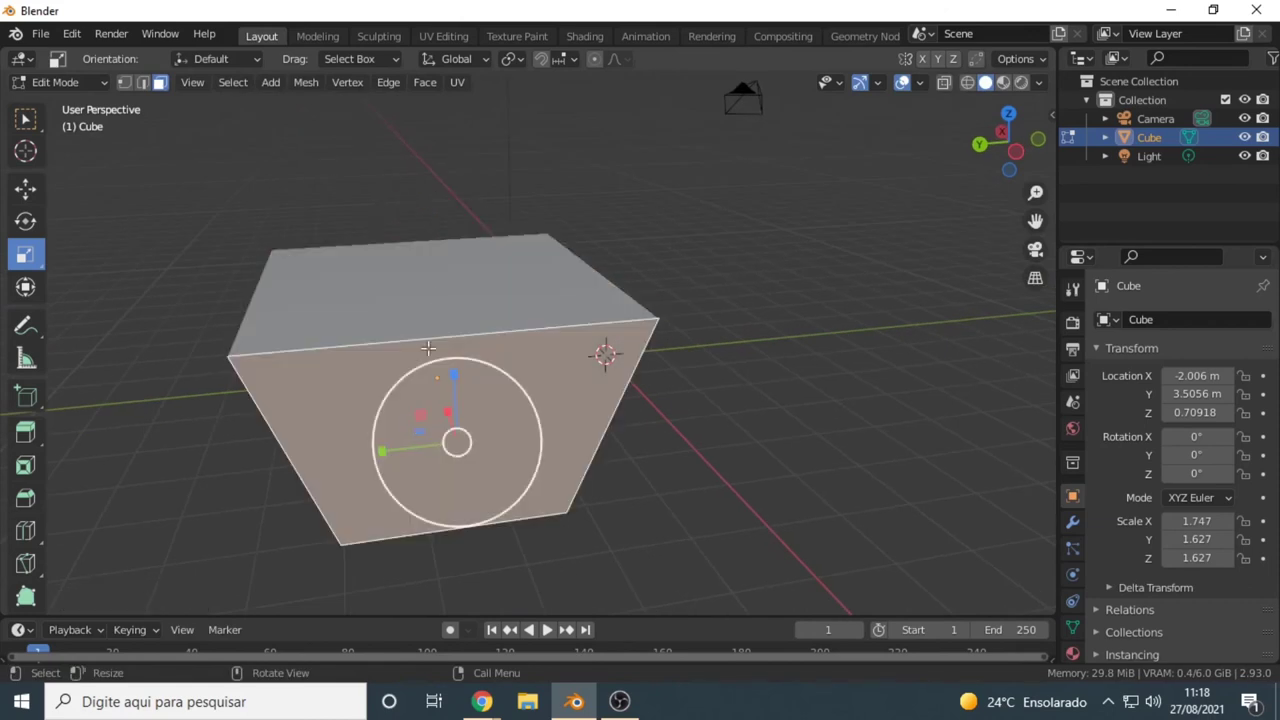
{"action": "left_click", "coordinate": [433, 295]}
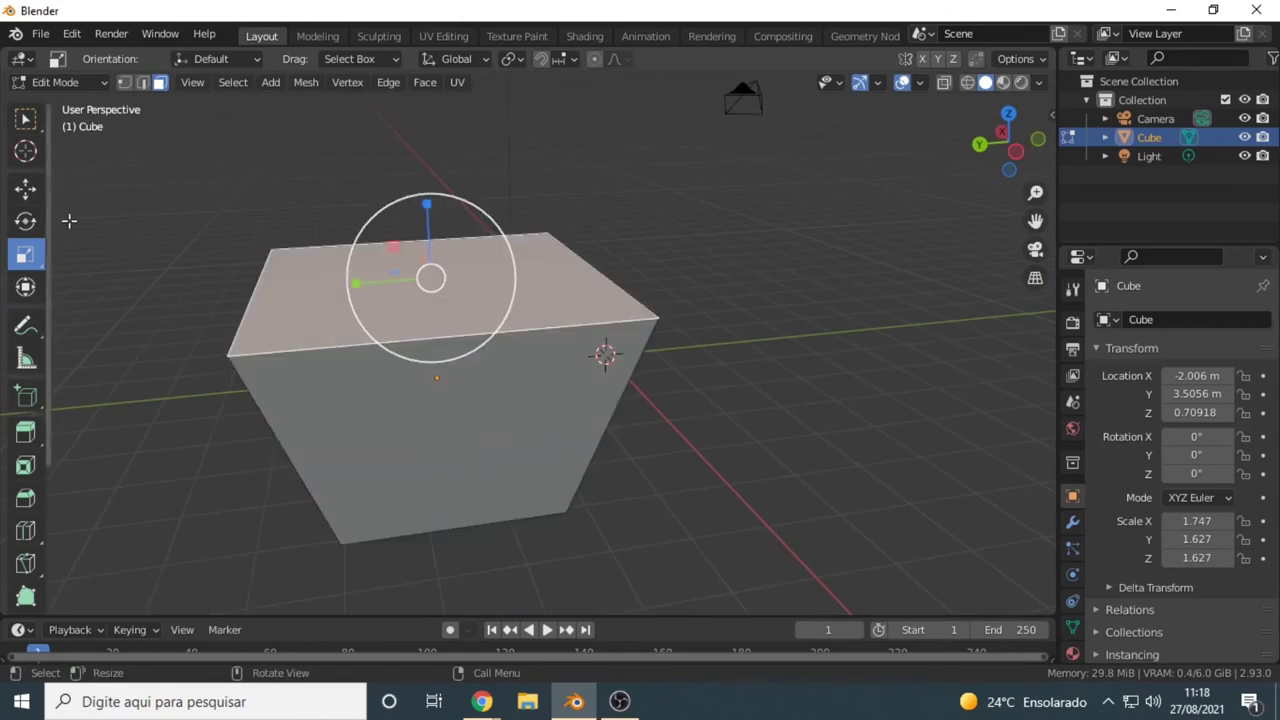
{"action": "left_click", "coordinate": [26, 190]}
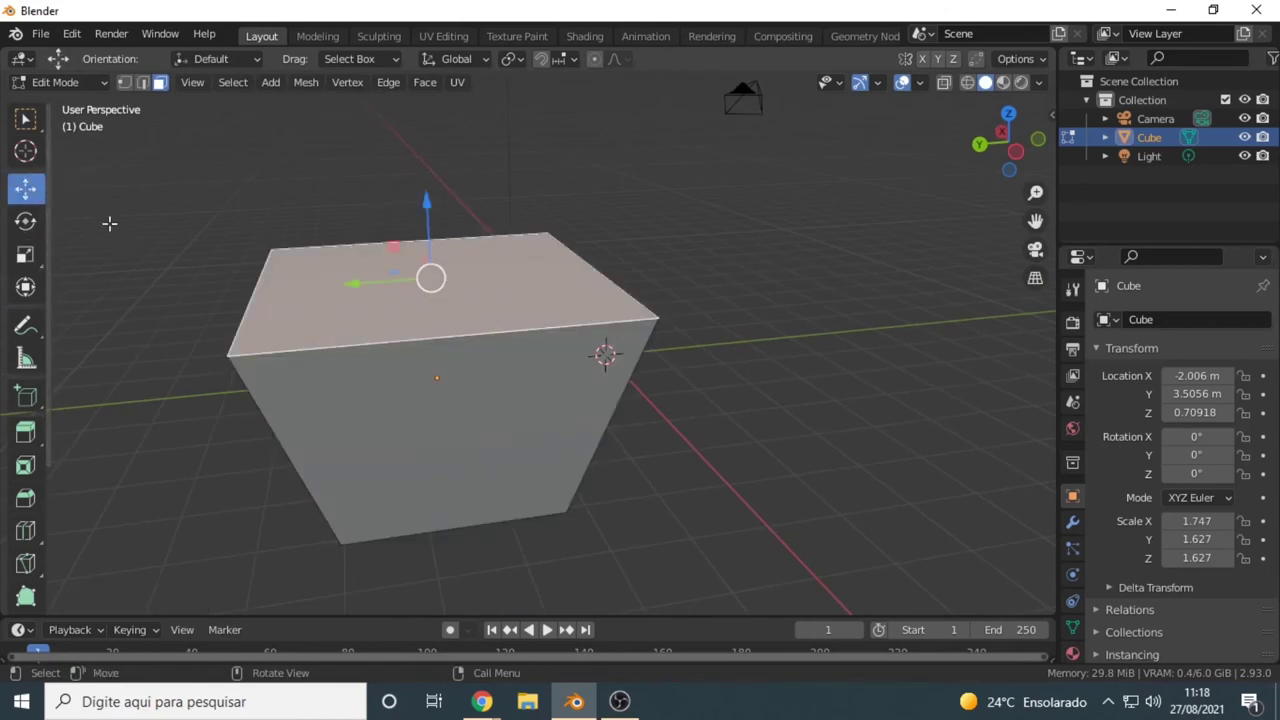
{"action": "left_click_drag", "start_coordinate": [427, 205], "coordinate": [413, 172]}
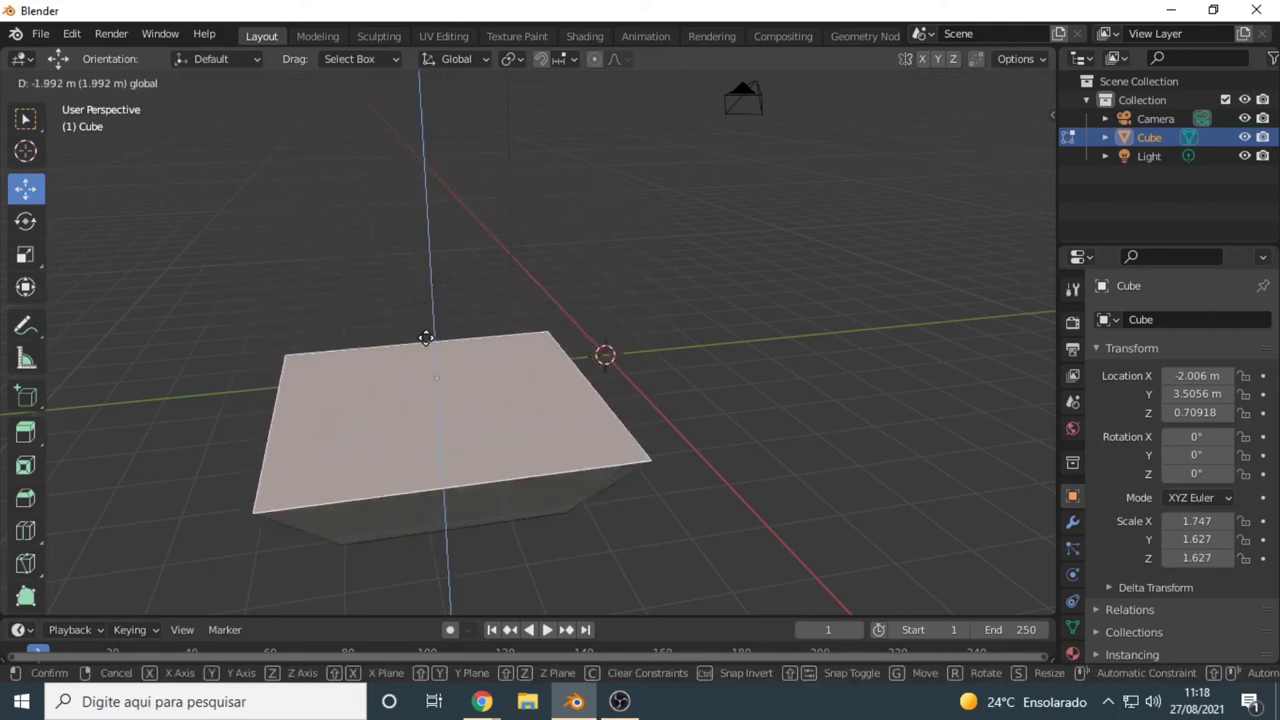
{"action": "left_click_drag", "start_coordinate": [413, 172], "coordinate": [400, 355]}
{"action": "middle_click_drag", "start_coordinate": [400, 355], "coordinate": [473, 256]}
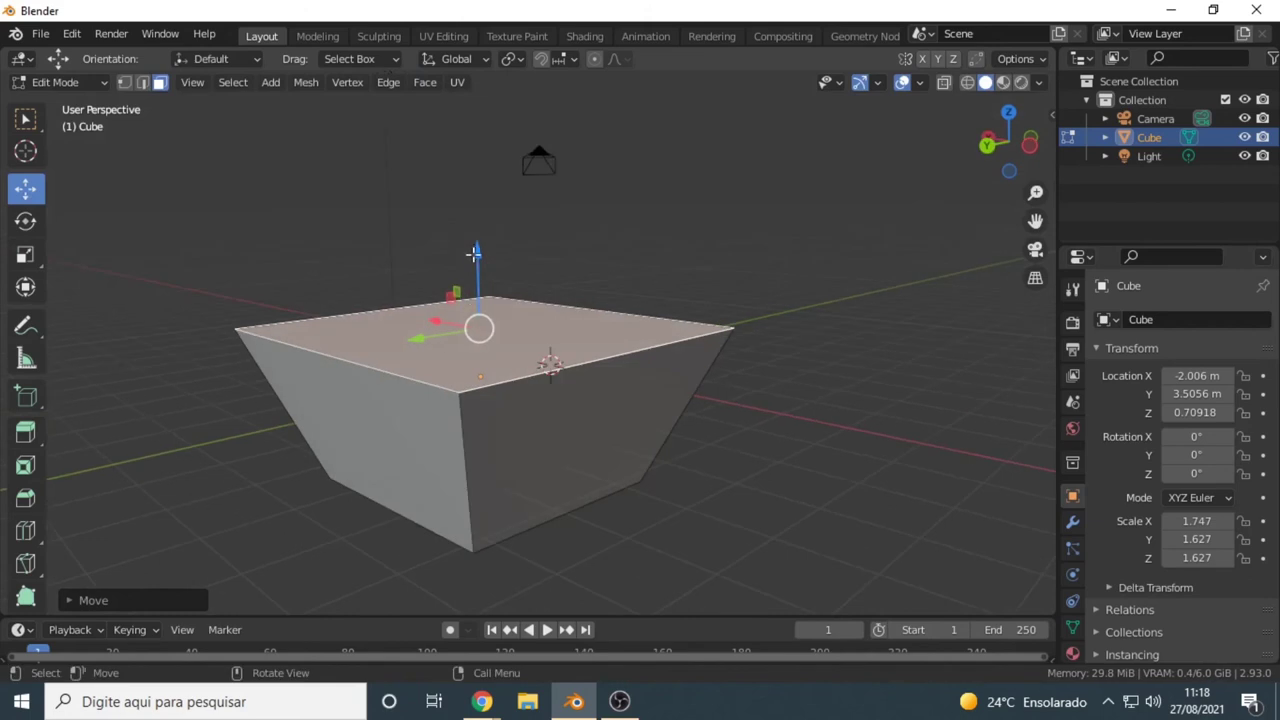
{"action": "left_click_drag", "start_coordinate": [473, 256], "coordinate": [480, 437]}
Step: Select the right side face and push it inward along X
{"action": "middle_click_drag", "start_coordinate": [480, 437], "coordinate": [528, 418]}
{"action": "left_click", "coordinate": [513, 414]}
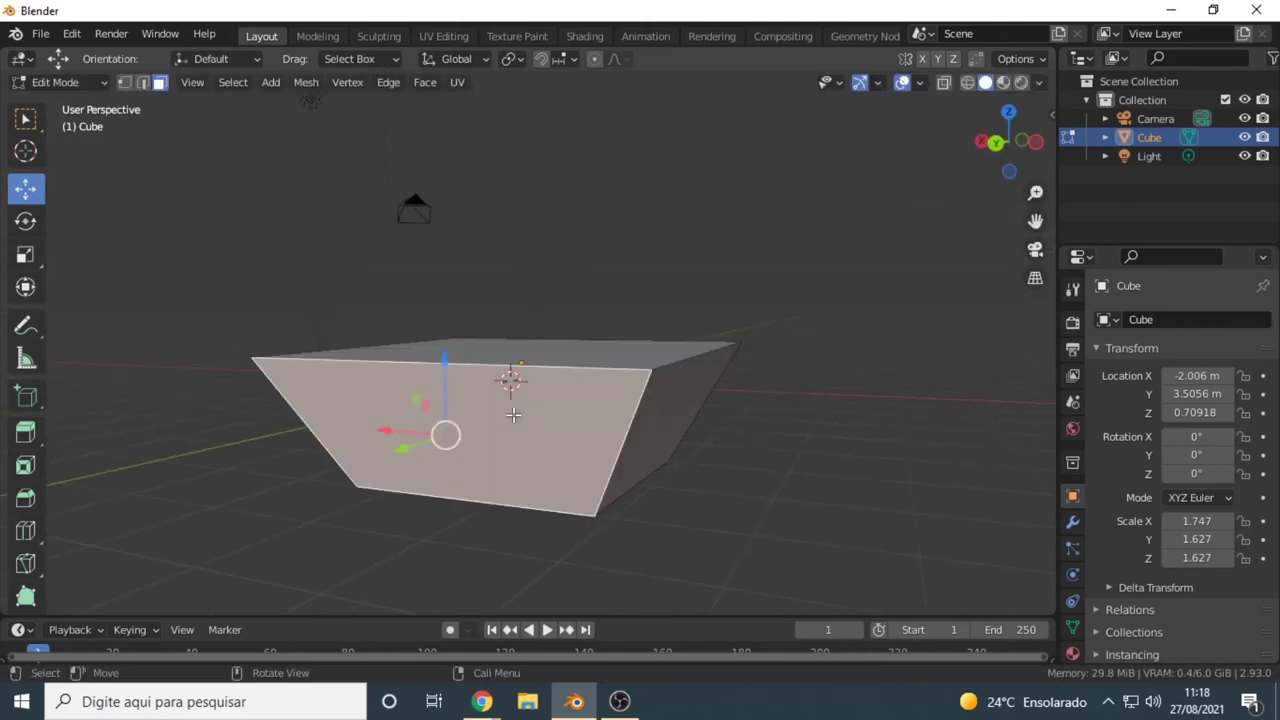
{"action": "left_click", "coordinate": [682, 440]}
{"action": "left_click", "coordinate": [652, 412]}
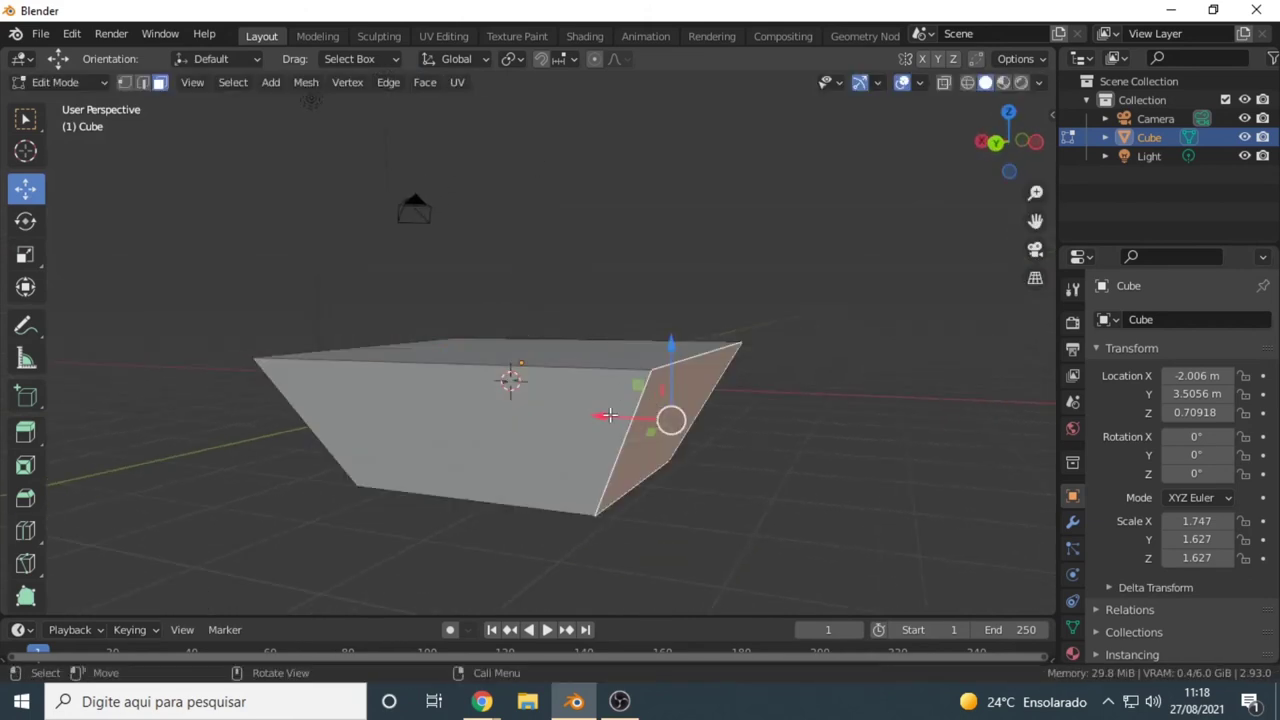
{"action": "left_click_drag", "start_coordinate": [609, 415], "coordinate": [478, 414]}
{"action": "mouse_move", "coordinate": [478, 414]}
{"action": "middle_mouse_down"}
{"action": "mouse_move", "coordinate": [319, 420]}
{"action": "mouse_move", "coordinate": [240, 392]}
{"action": "middle_mouse_up"}
{"action": "left_click", "coordinate": [545, 368]}
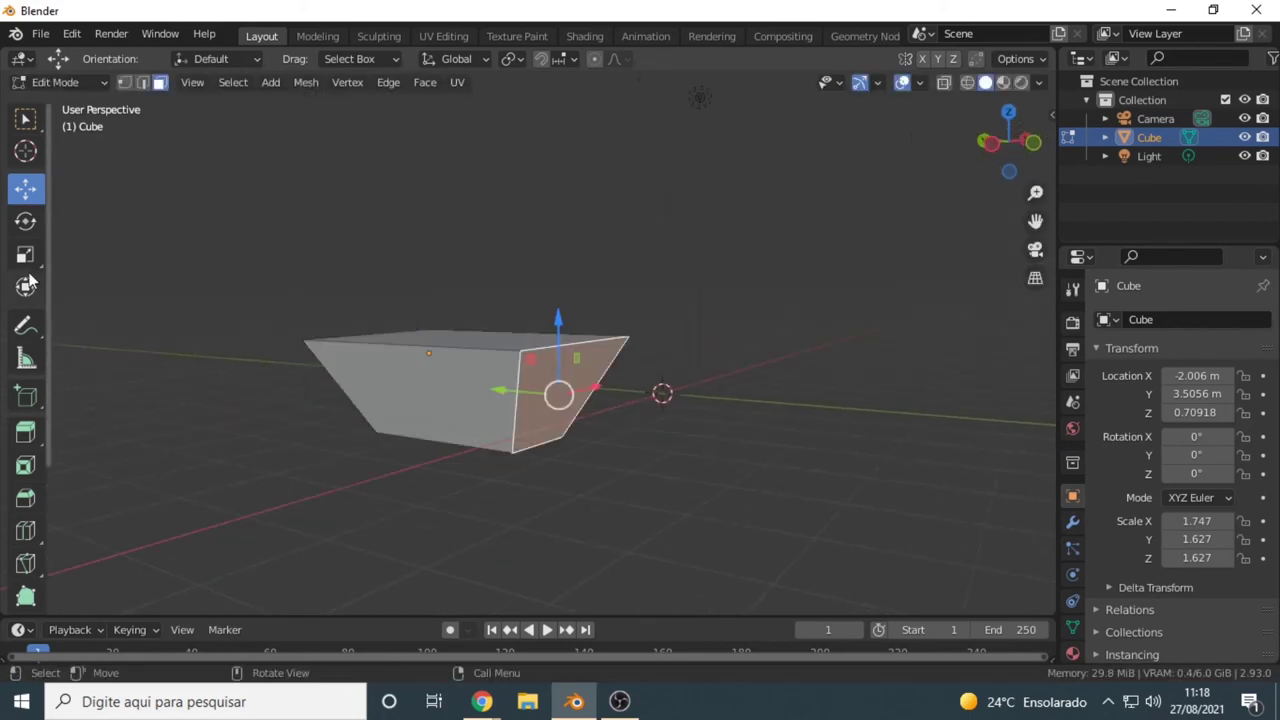
Step: Tilt the right face around the Y axis with the Rotate tool
{"action": "left_click", "coordinate": [27, 226]}
{"action": "left_click_drag", "start_coordinate": [540, 343], "coordinate": [525, 372]}
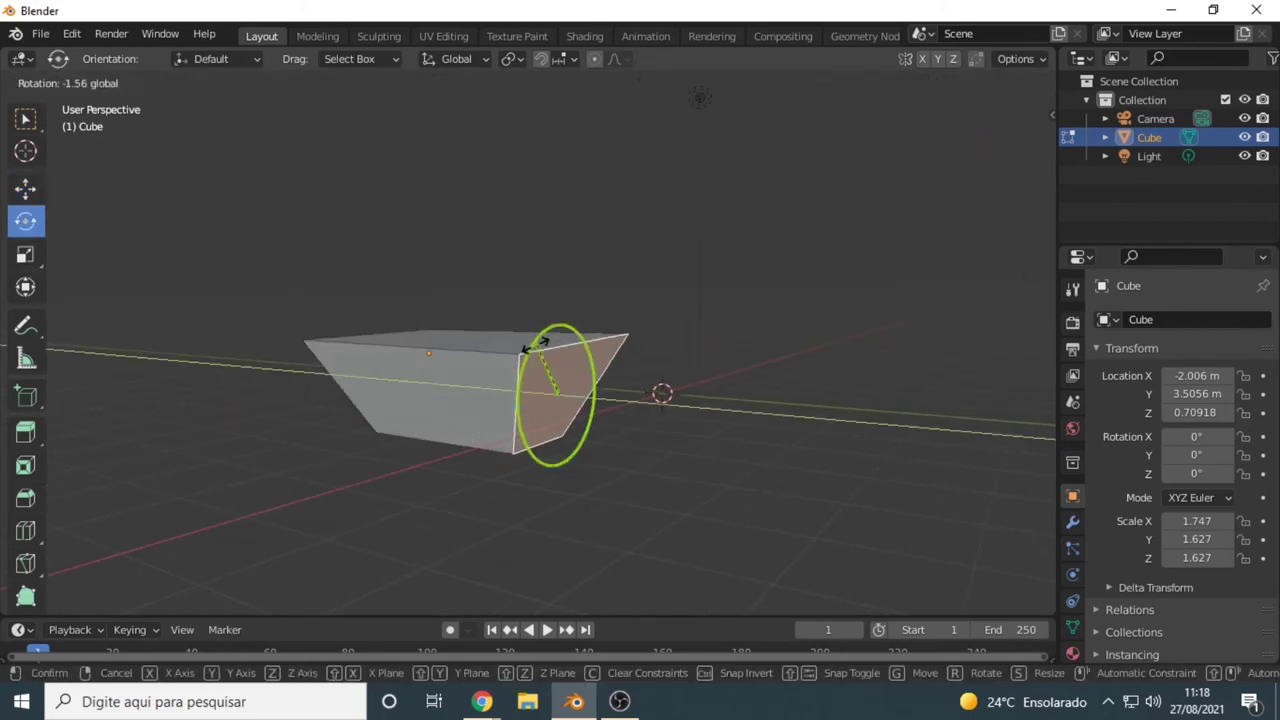
{"action": "mouse_move", "coordinate": [560, 385]}
{"action": "middle_mouse_down"}
{"action": "mouse_move", "coordinate": [505, 305]}
{"action": "mouse_move", "coordinate": [619, 406]}
{"action": "middle_mouse_up"}
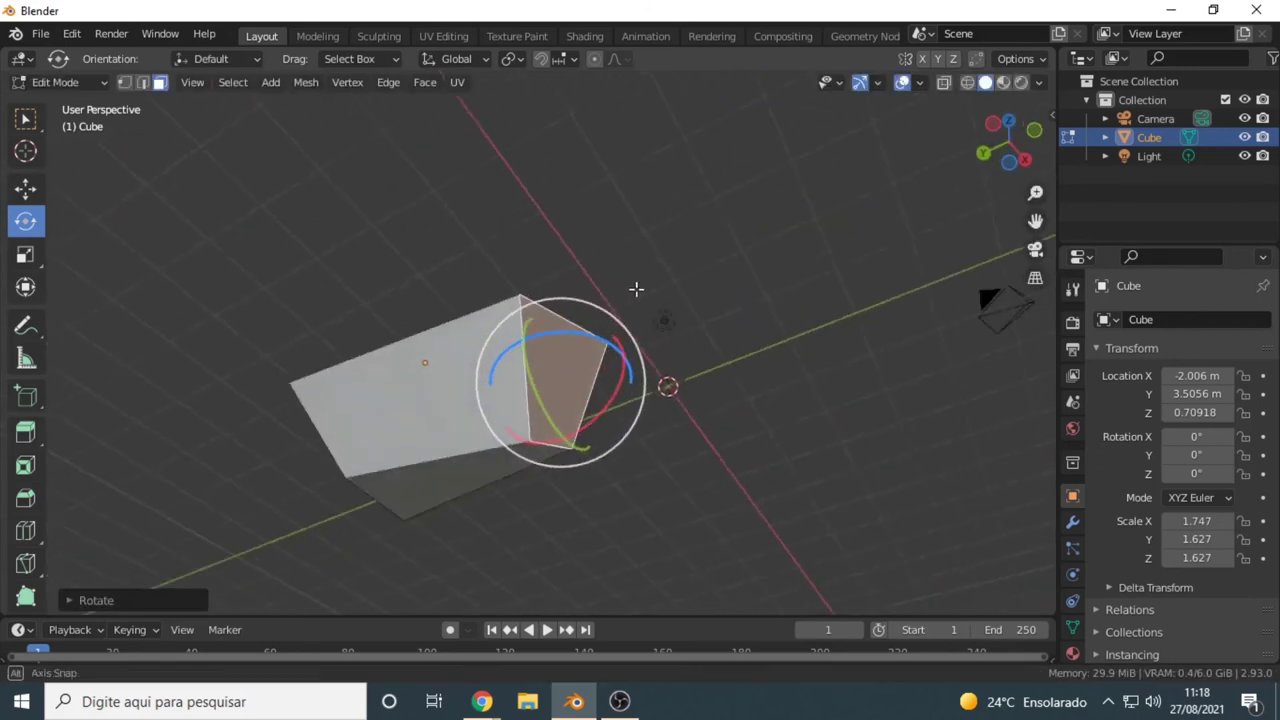
Step: Undo the shape edits with repeated Ctrl+Z, then select the cube's left face
{"action": "key", "text": "ctrl+z"}
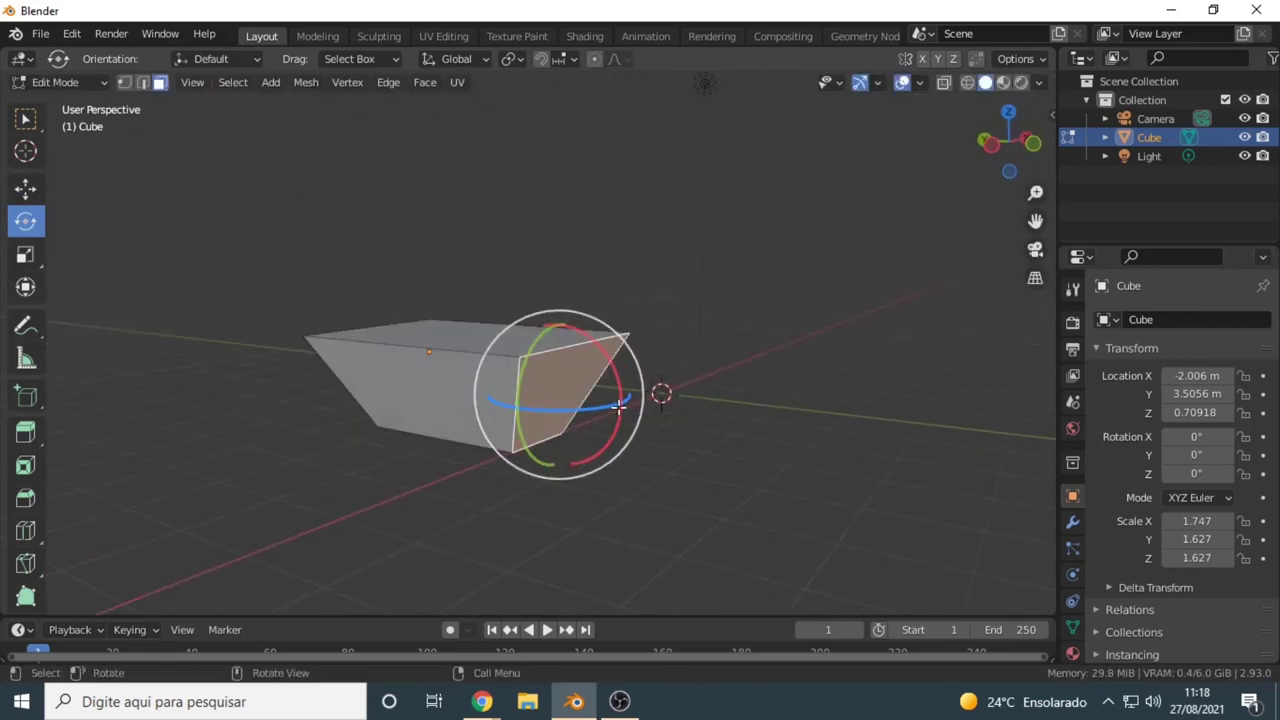
{"action": "key", "text": "ctrl+z"}
{"action": "key", "text": "ctrl+z"}
{"action": "key", "text": "ctrl+z"}
{"action": "key", "text": "ctrl+z"}
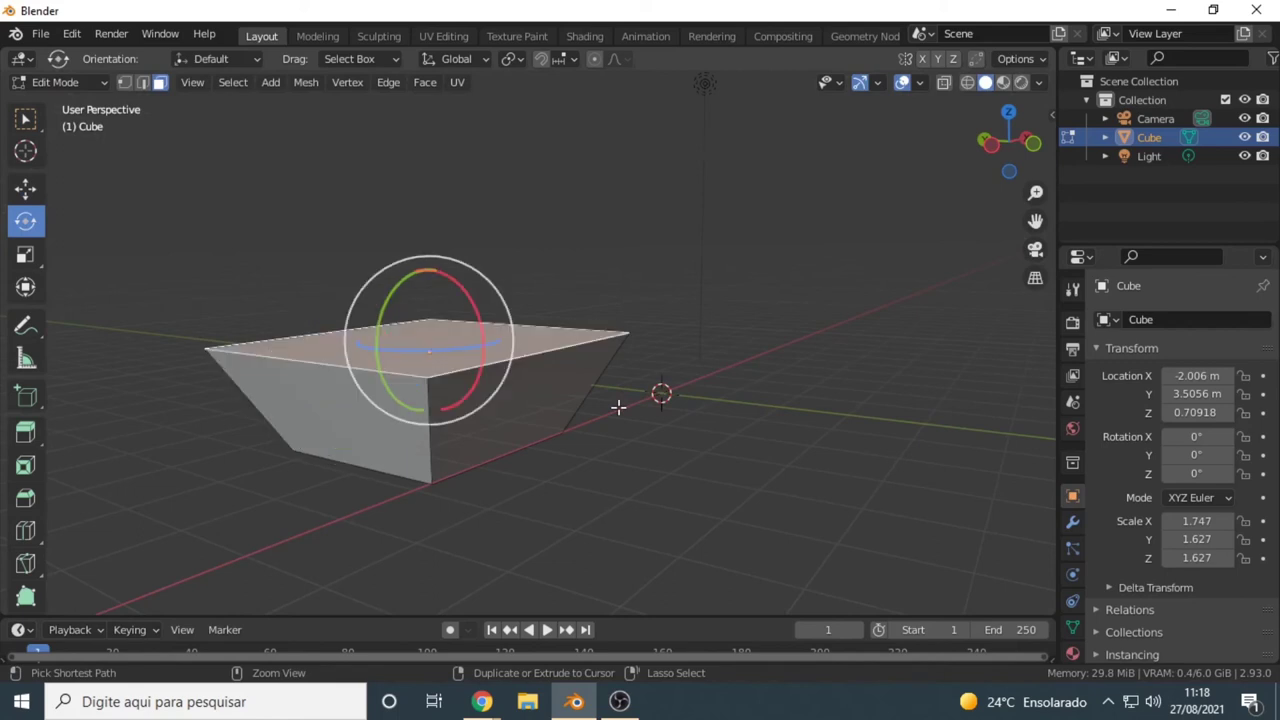
{"action": "key", "text": "ctrl+z"}
{"action": "key", "text": "ctrl+z"}
{"action": "key", "text": "ctrl+z"}
{"action": "key", "text": "ctrl+z"}
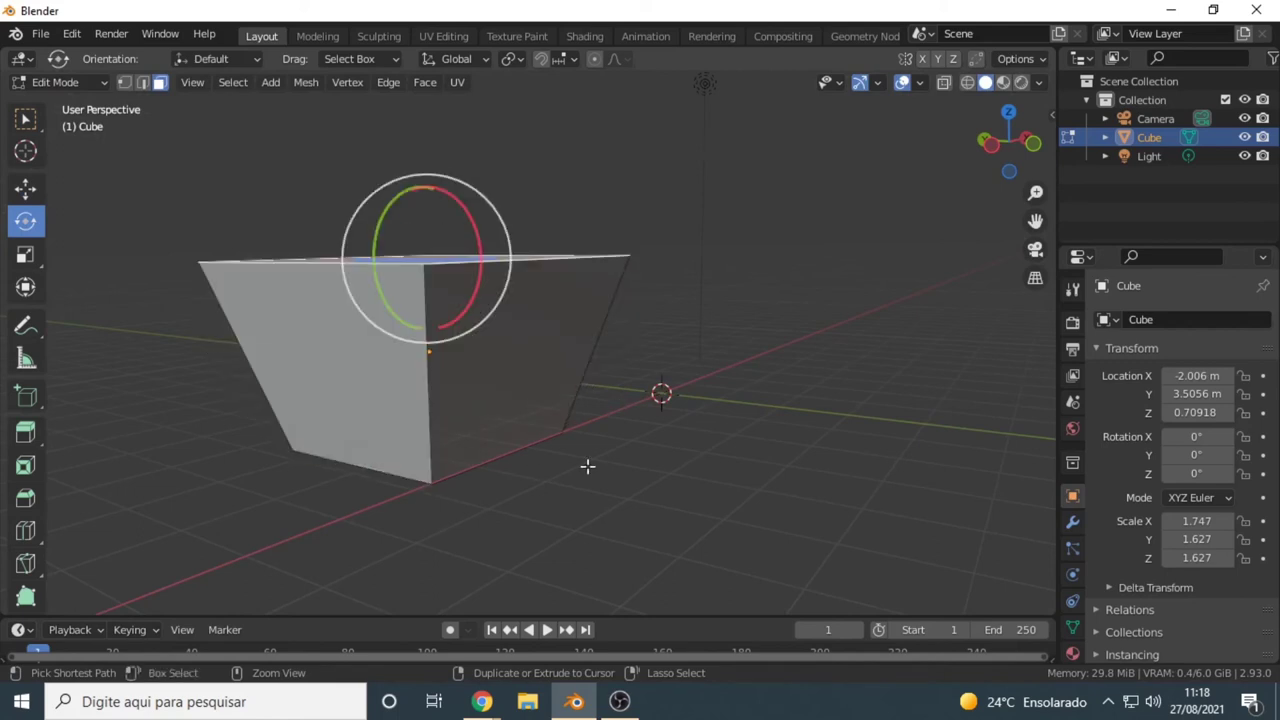
{"action": "key", "text": "ctrl+z"}
{"action": "middle_click_drag", "start_coordinate": [491, 471], "coordinate": [628, 496]}
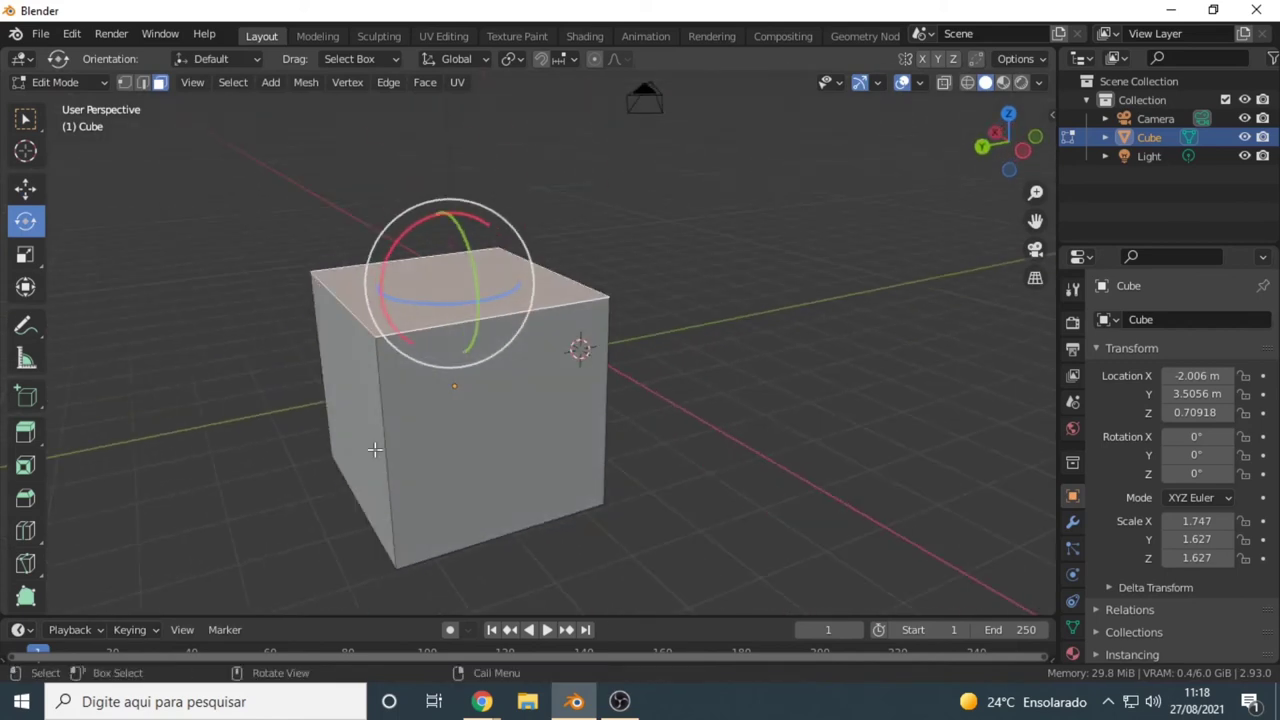
{"action": "left_click", "coordinate": [357, 450]}
Step: Add one vertical and one horizontal loop cut around the cube, then orbit to check the quartered faces
{"action": "left_click", "coordinate": [525, 432]}
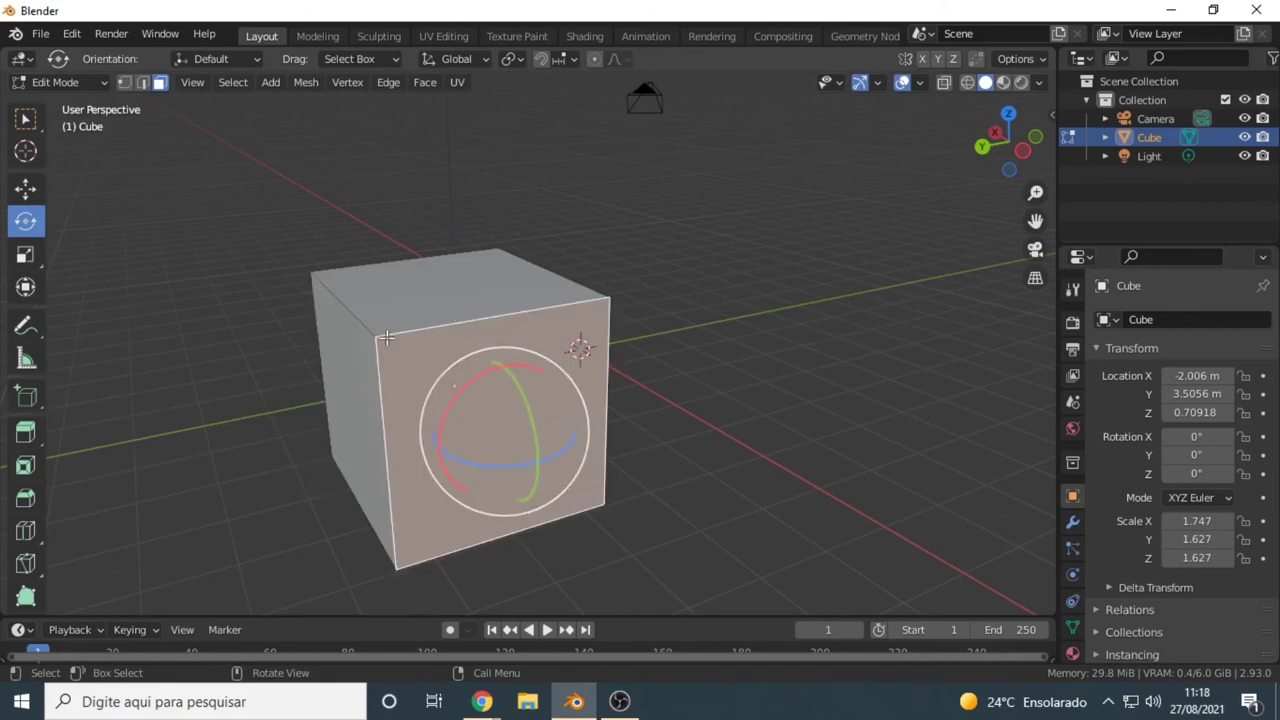
{"action": "left_click", "coordinate": [35, 538]}
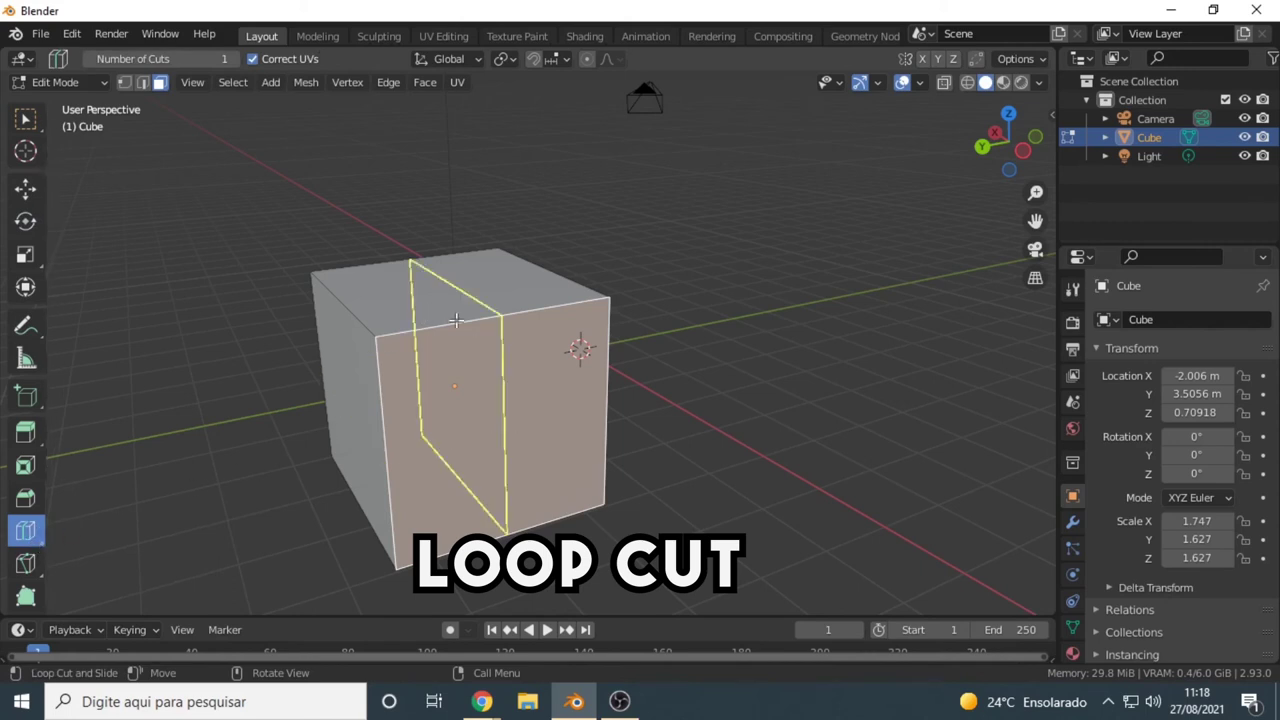
{"action": "left_click", "coordinate": [499, 316]}
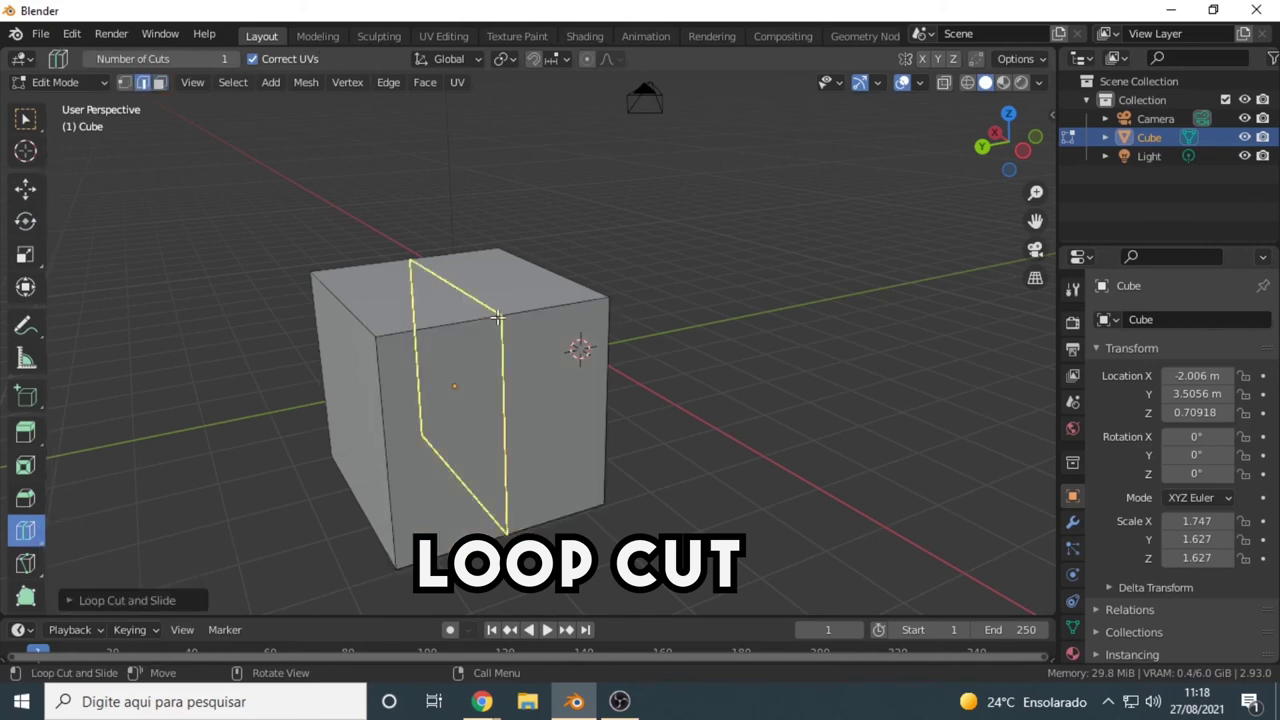
{"action": "left_click", "coordinate": [498, 428]}
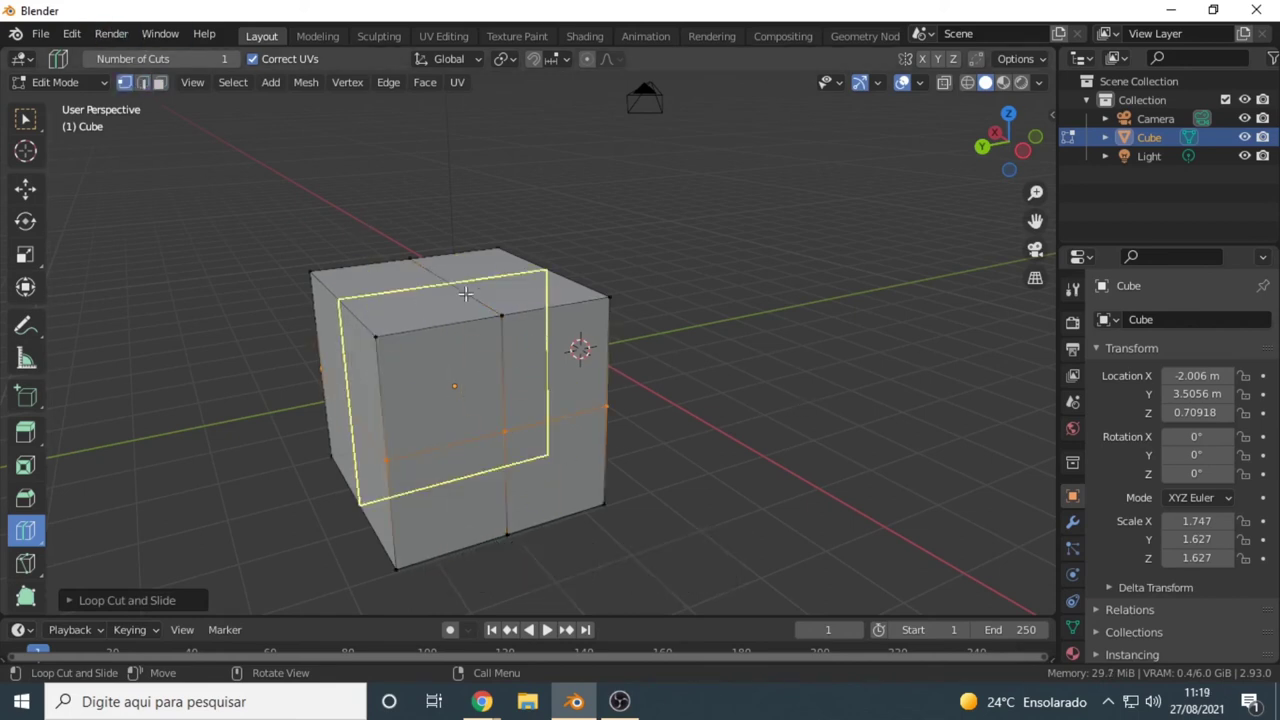
{"action": "middle_click_drag", "start_coordinate": [440, 411], "coordinate": [595, 383]}
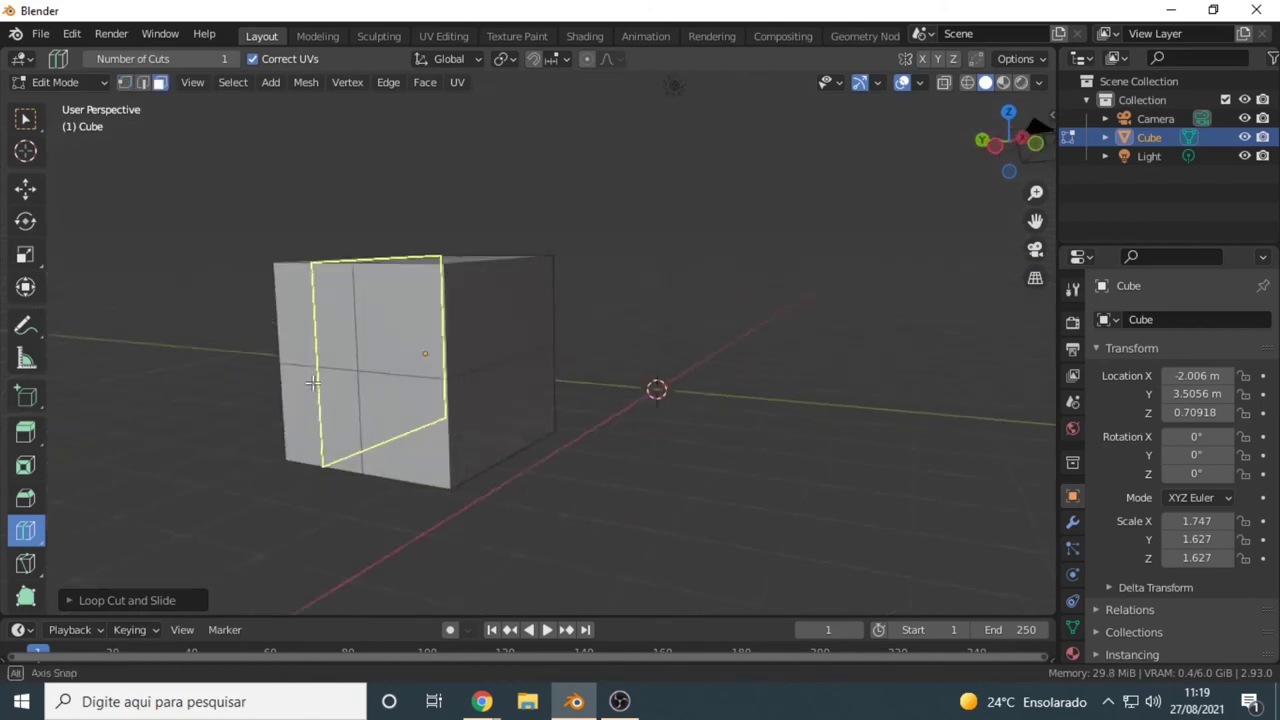
{"action": "key", "text": "2"}
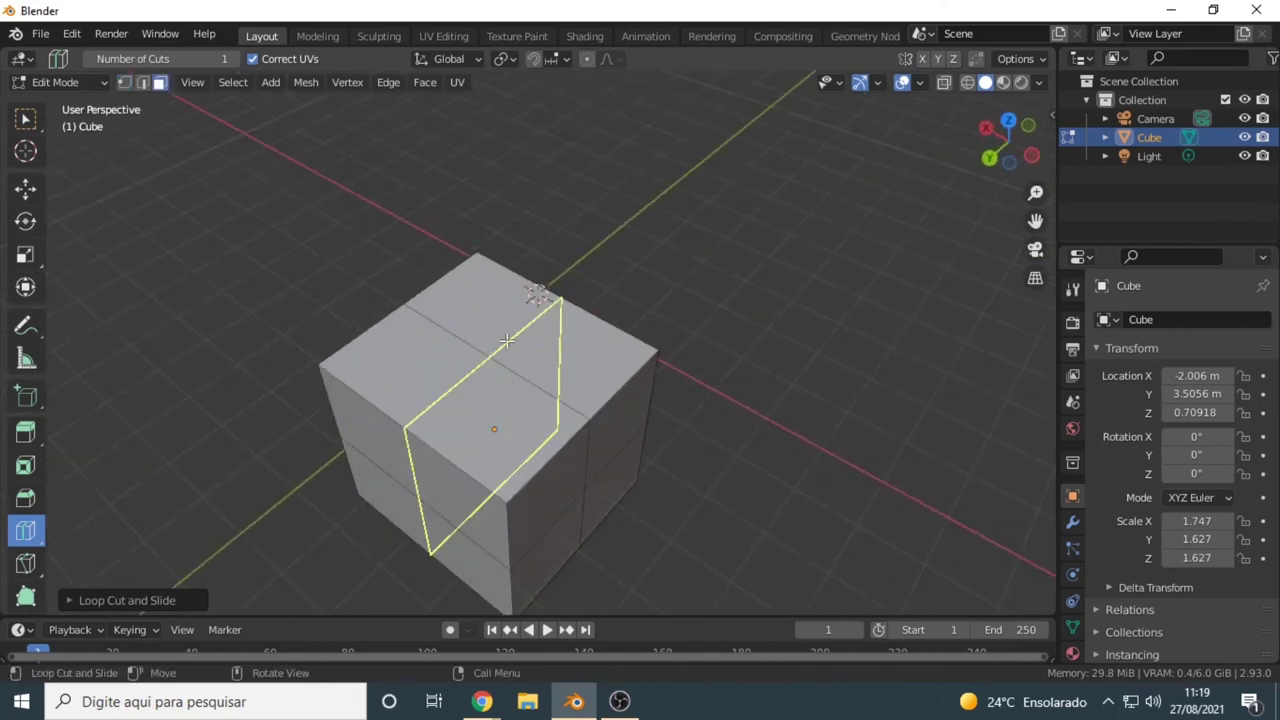
{"action": "mouse_move", "coordinate": [608, 459]}
{"action": "middle_mouse_down"}
{"action": "mouse_move", "coordinate": [393, 430]}
{"action": "mouse_move", "coordinate": [371, 251]}
{"action": "mouse_move", "coordinate": [623, 280]}
{"action": "mouse_move", "coordinate": [657, 449]}
{"action": "mouse_move", "coordinate": [569, 455]}
{"action": "middle_mouse_up"}
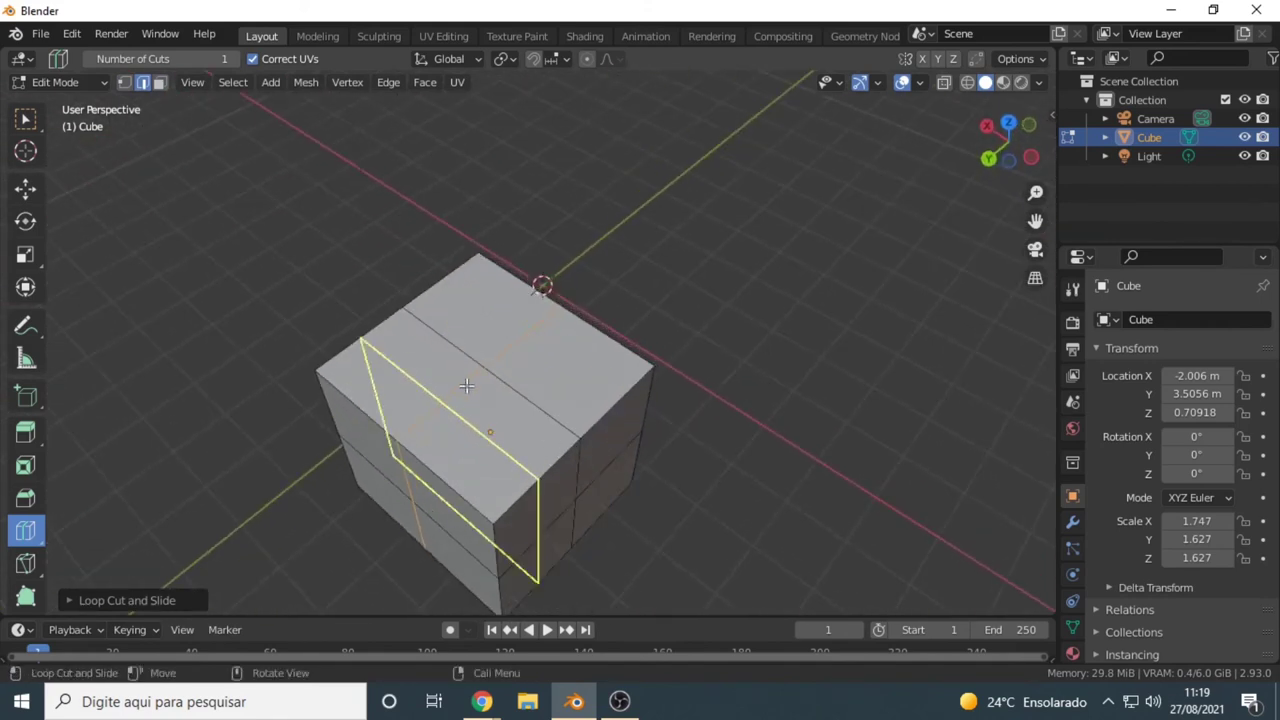
{"action": "mouse_move", "coordinate": [697, 460]}
{"action": "middle_mouse_down"}
{"action": "mouse_move", "coordinate": [557, 417]}
{"action": "mouse_move", "coordinate": [498, 273]}
{"action": "mouse_move", "coordinate": [671, 223]}
{"action": "mouse_move", "coordinate": [809, 386]}
{"action": "mouse_move", "coordinate": [586, 429]}
{"action": "mouse_move", "coordinate": [545, 400]}
{"action": "middle_mouse_up"}
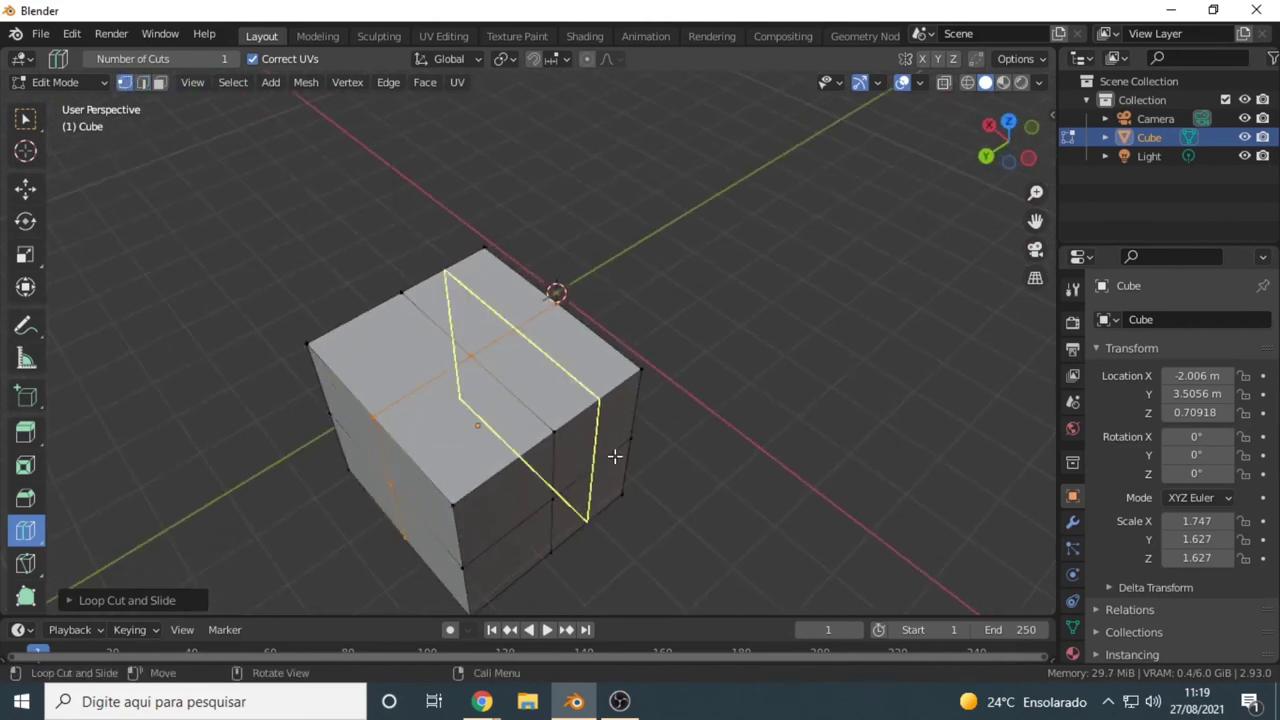
{"action": "mouse_move", "coordinate": [614, 456]}
{"action": "middle_mouse_down"}
{"action": "mouse_move", "coordinate": [674, 360]}
{"action": "mouse_move", "coordinate": [680, 220]}
{"action": "mouse_move", "coordinate": [829, 366]}
{"action": "mouse_move", "coordinate": [722, 424]}
{"action": "middle_mouse_up"}
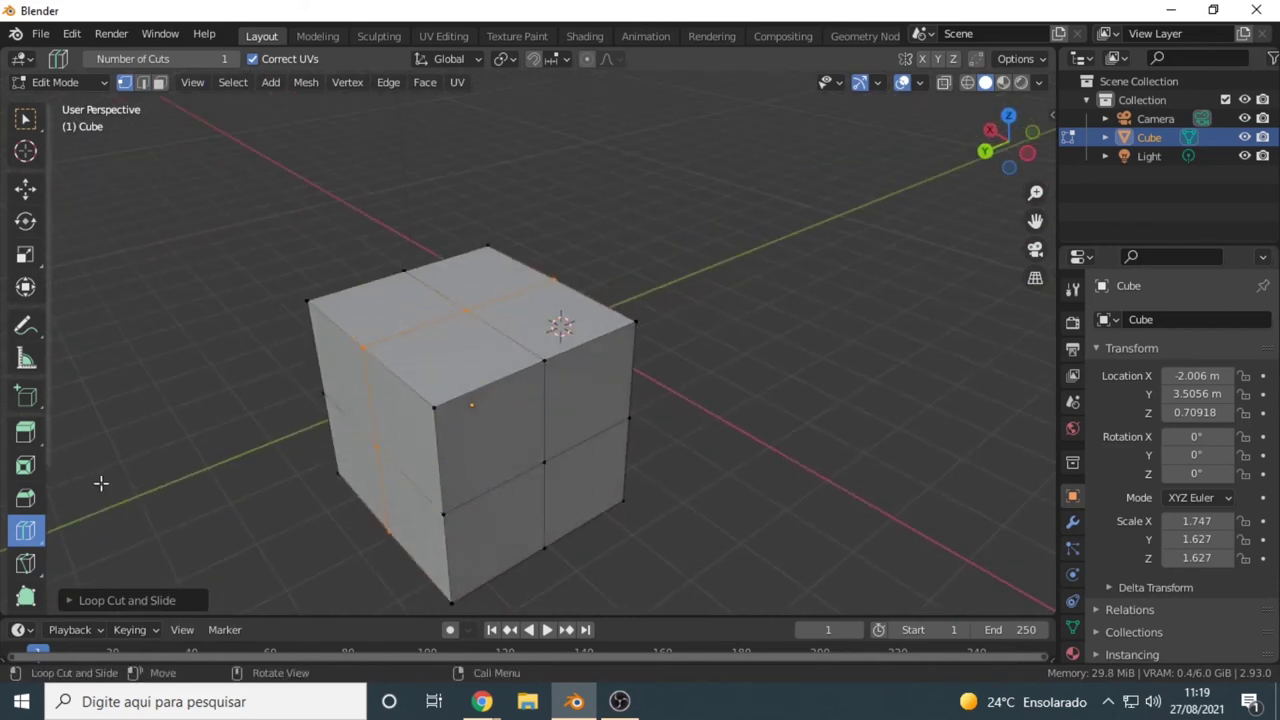
Step: Inset the front-left quarter of the cube's top repeatedly into nested rings around a small centre face
{"action": "left_click", "coordinate": [36, 468]}
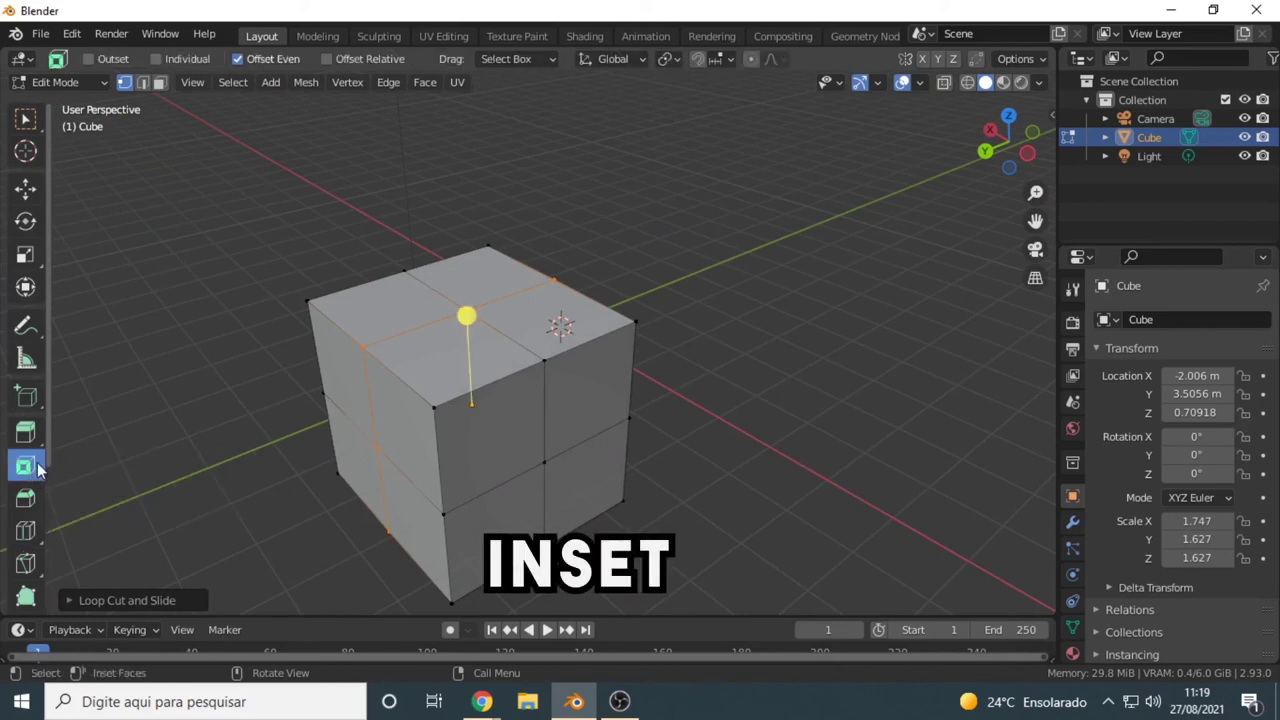
{"action": "left_click", "coordinate": [433, 341]}
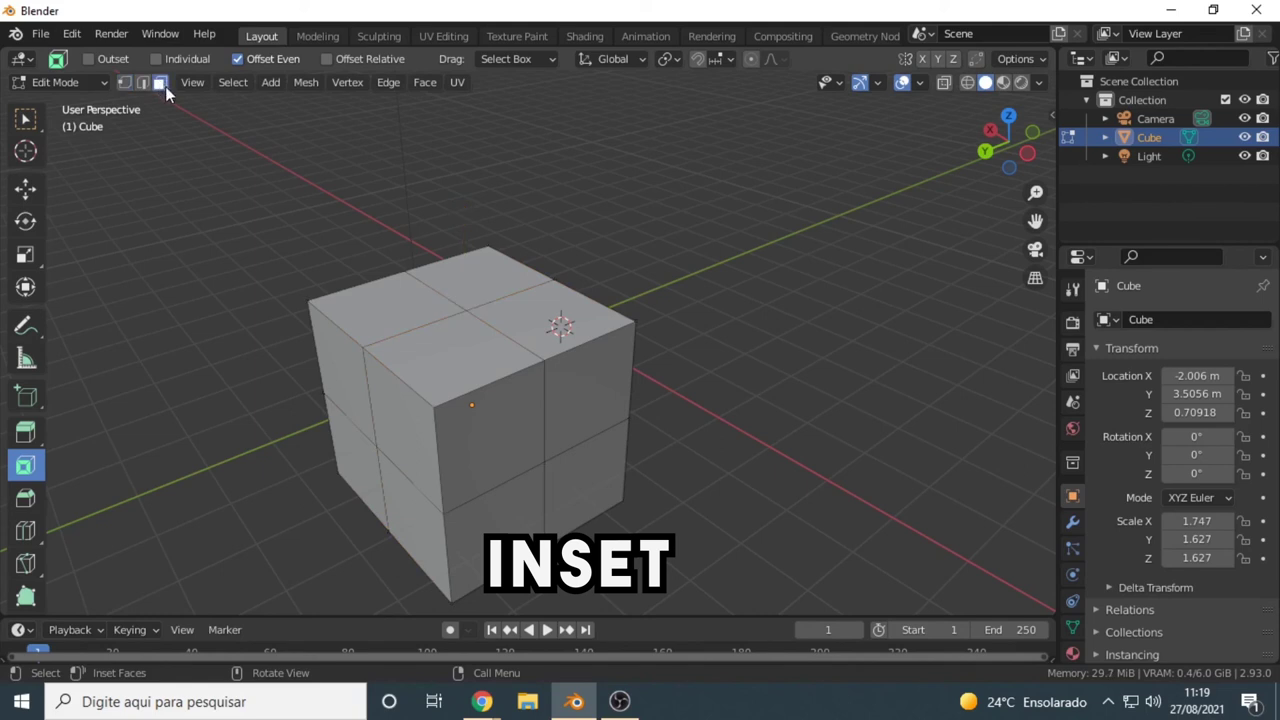
{"action": "left_click", "coordinate": [452, 354]}
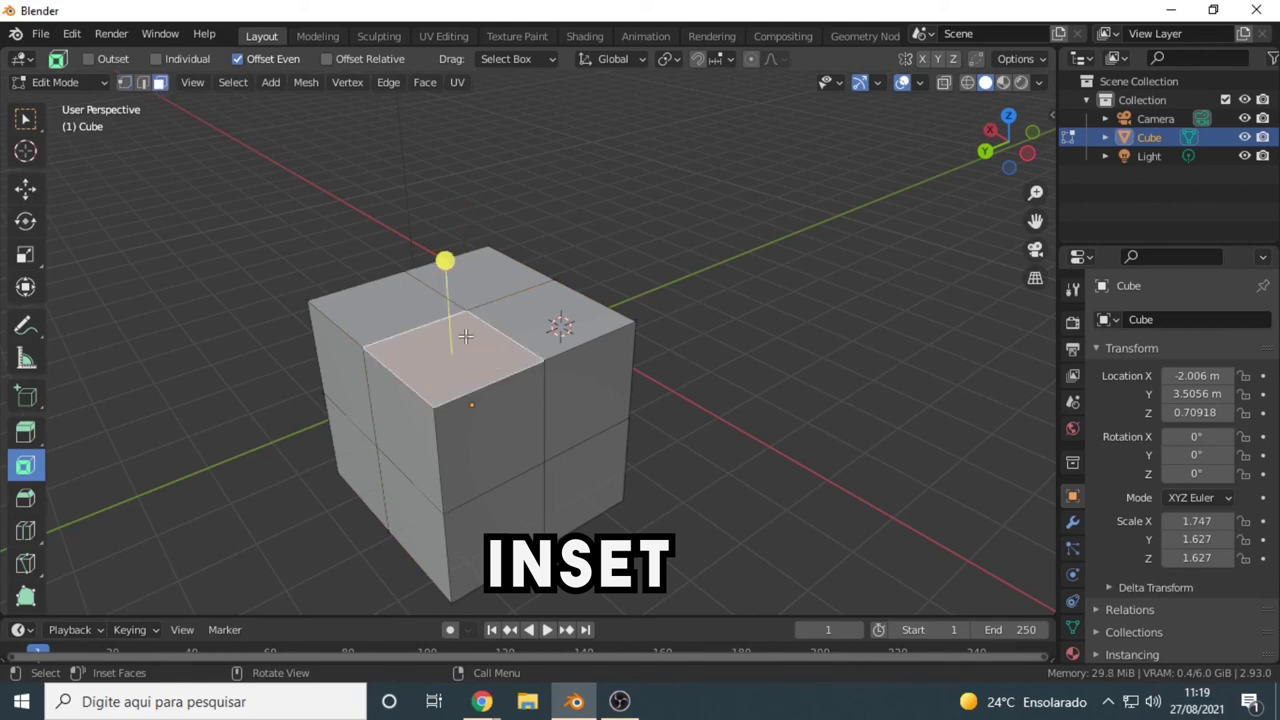
{"action": "left_click_drag", "start_coordinate": [446, 261], "coordinate": [447, 275]}
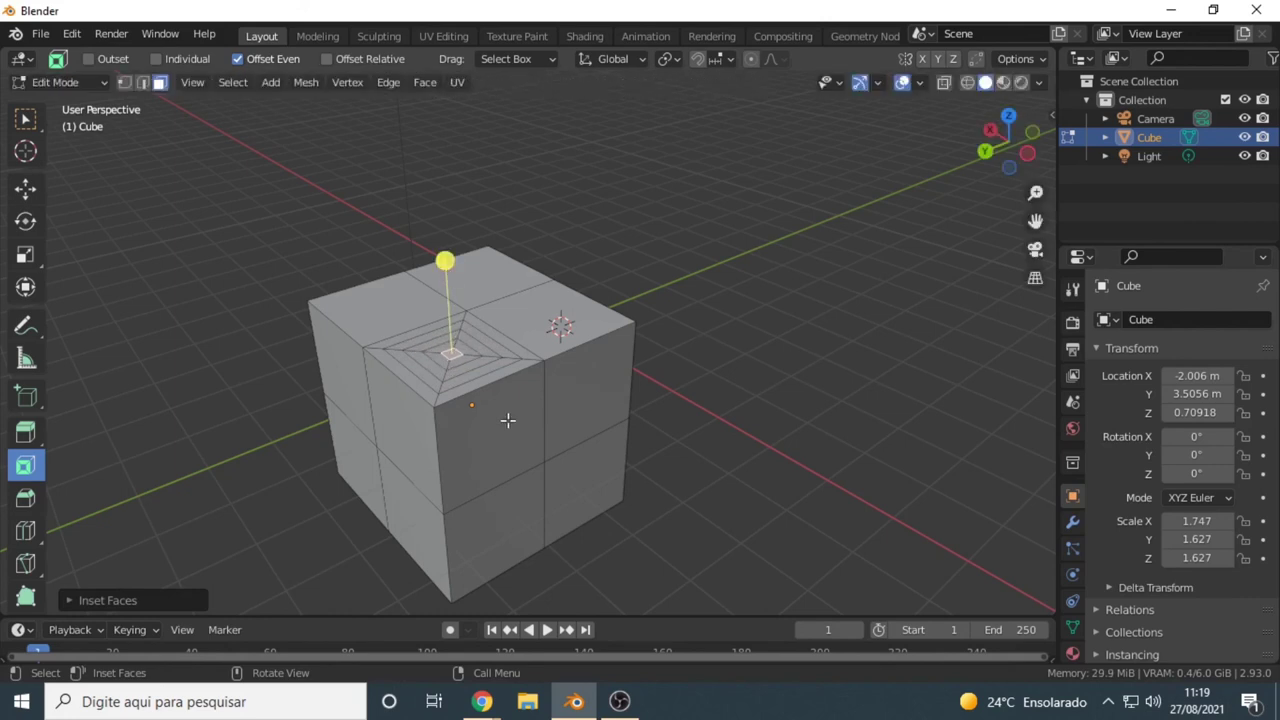
{"action": "middle_click_drag", "start_coordinate": [507, 420], "coordinate": [486, 460]}
{"action": "scroll", "coordinate": [460, 450], "scroll_direction": "up", "scroll_amount": 3}
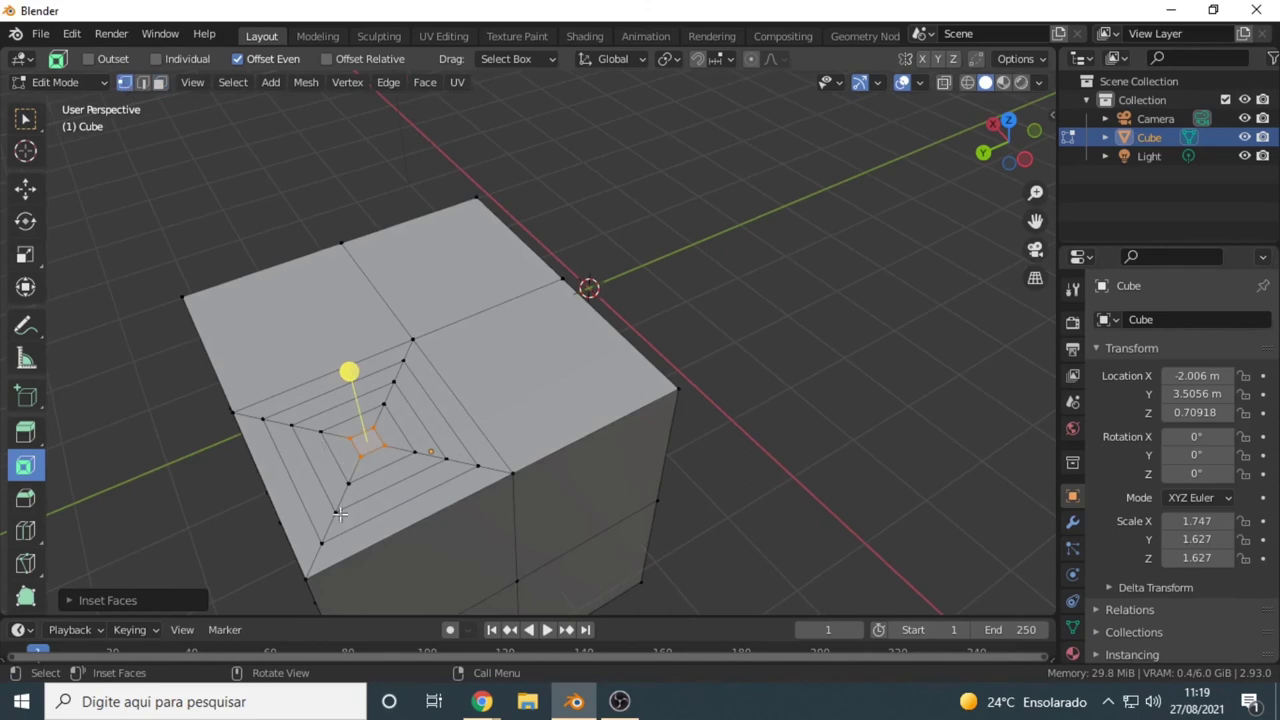
{"action": "middle_click_drag", "start_coordinate": [274, 461], "coordinate": [662, 399]}
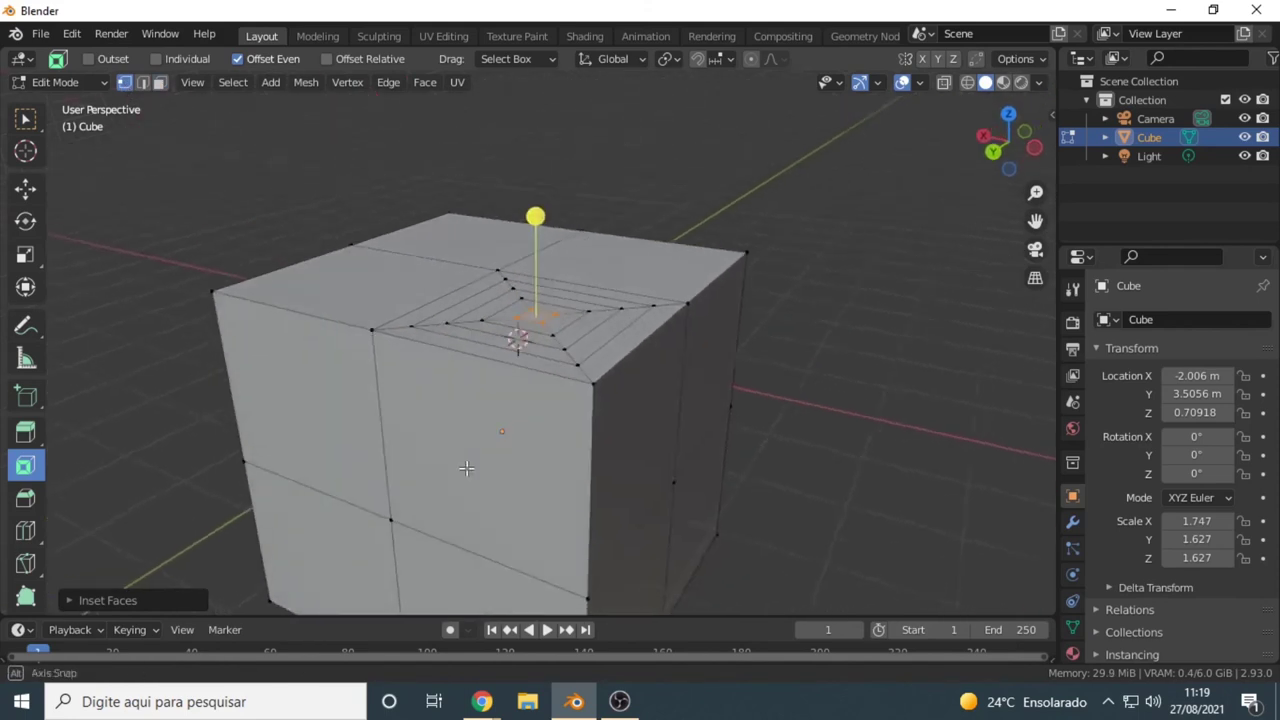
{"action": "middle_click_drag", "start_coordinate": [695, 316], "coordinate": [584, 397]}
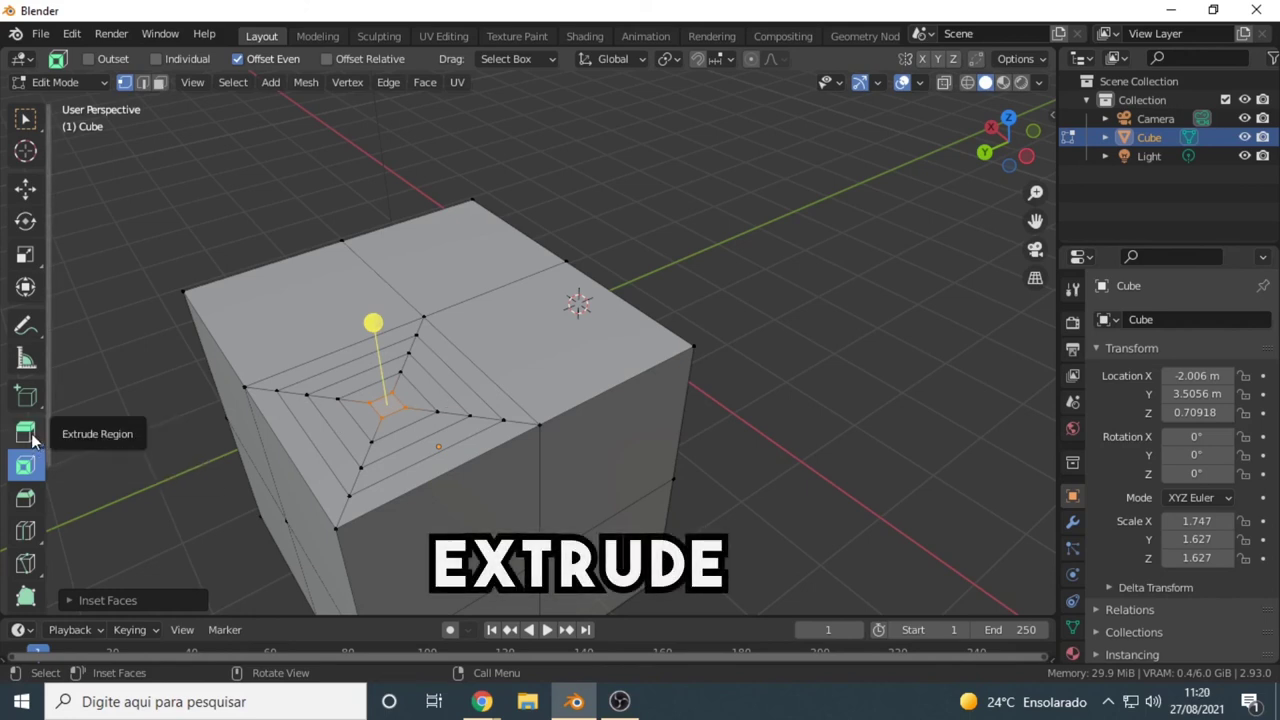
Step: Extrude the small inset face upward into a thin column
{"action": "left_click", "coordinate": [27, 433]}
{"action": "left_click_drag", "start_coordinate": [377, 350], "coordinate": [357, 152]}
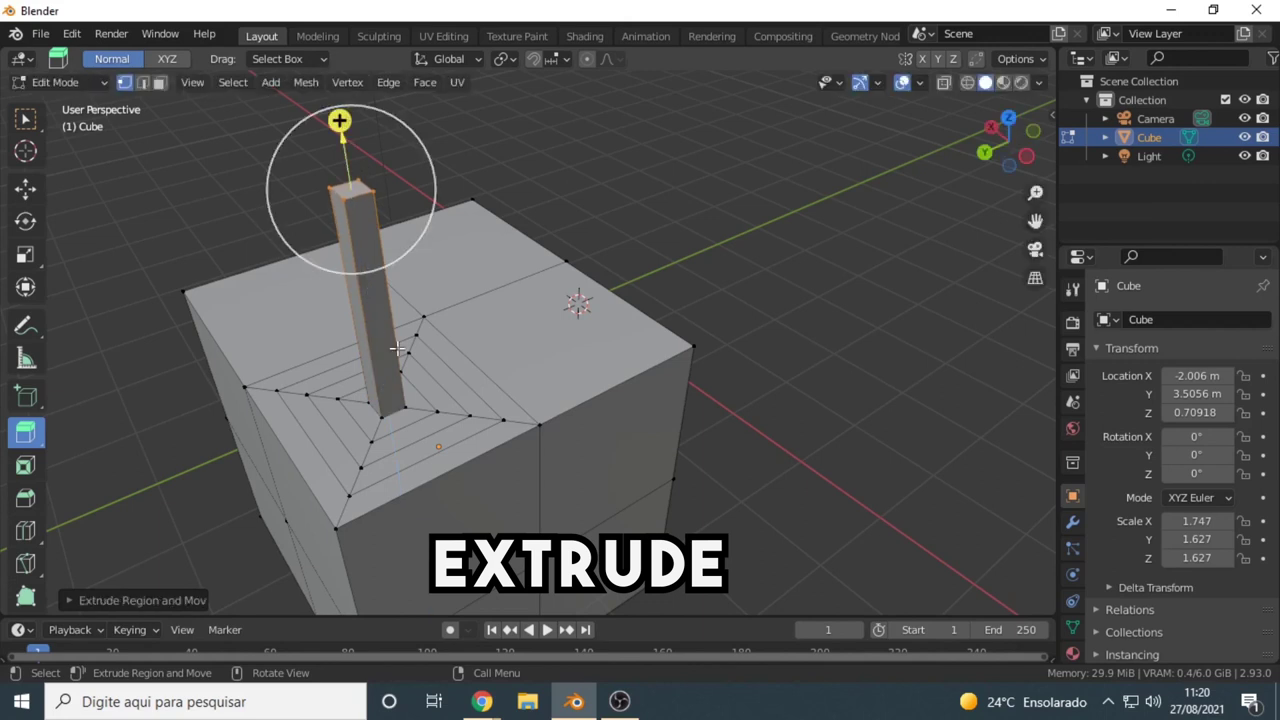
{"action": "mouse_move", "coordinate": [397, 348]}
{"action": "middle_mouse_down"}
{"action": "mouse_move", "coordinate": [528, 362]}
{"action": "mouse_move", "coordinate": [563, 429]}
{"action": "middle_mouse_up"}
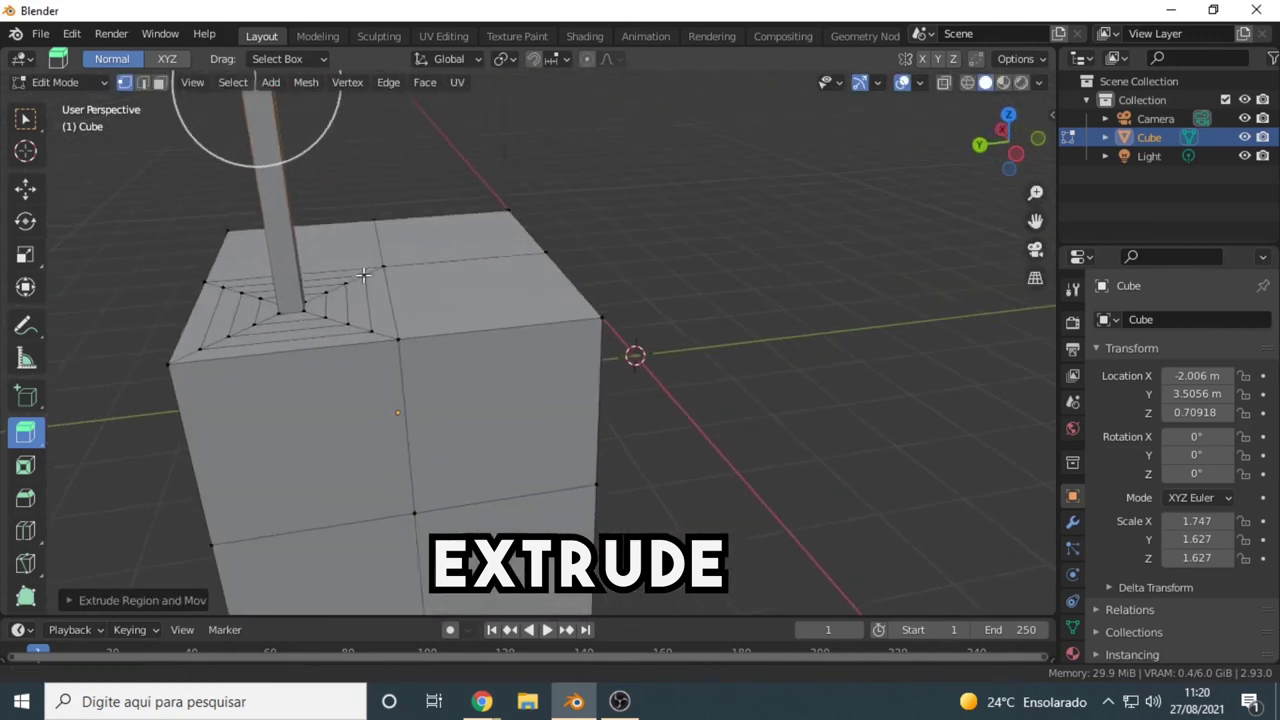
{"action": "middle_click_drag", "start_coordinate": [363, 275], "coordinate": [403, 371]}
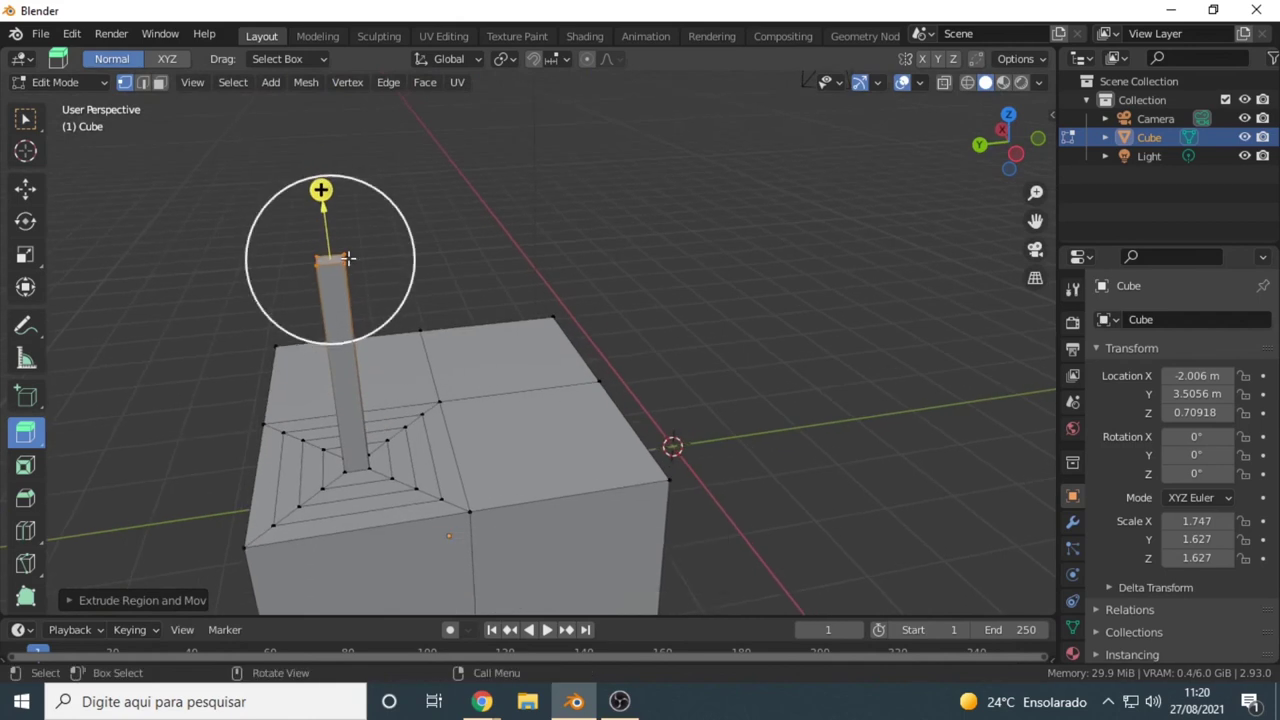
Step: Extrude the top-right quarter face up into a block, then push its side face outward
{"action": "key", "text": "3"}
{"action": "left_click", "coordinate": [564, 429]}
{"action": "left_click_drag", "start_coordinate": [541, 375], "coordinate": [545, 270]}
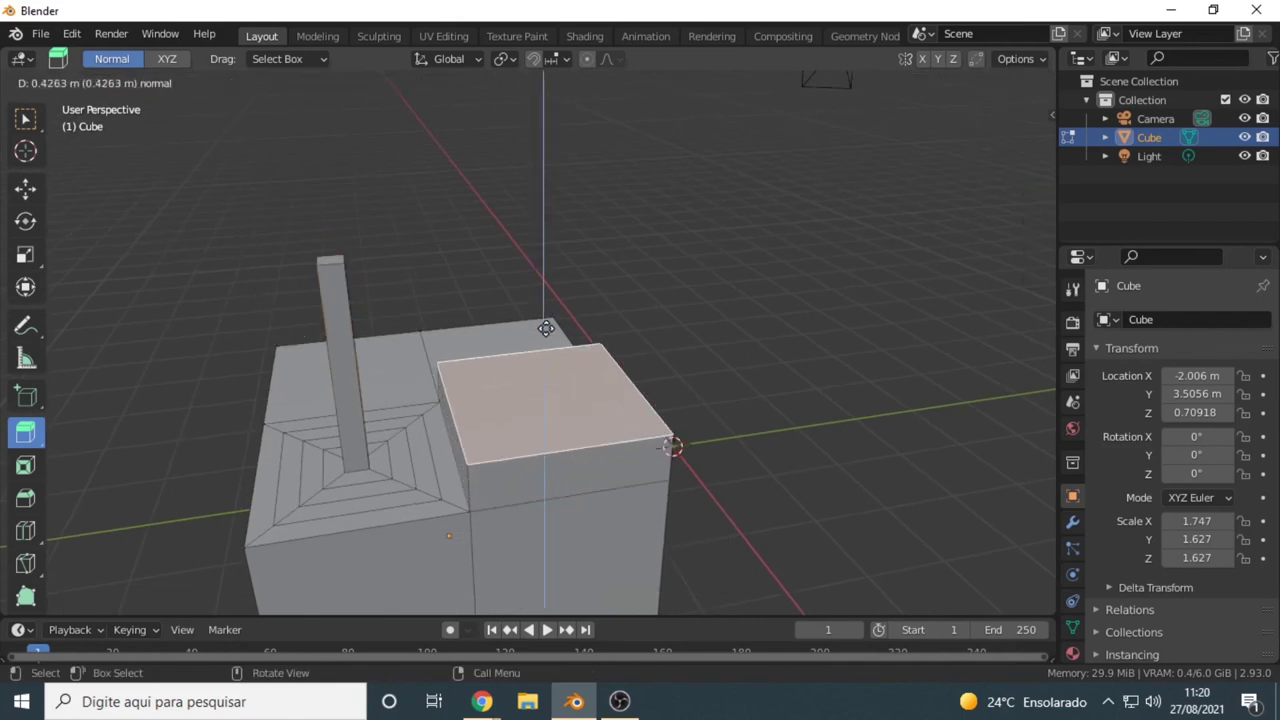
{"action": "middle_click_drag", "start_coordinate": [564, 455], "coordinate": [577, 430]}
{"action": "left_click_drag", "start_coordinate": [576, 429], "coordinate": [634, 414]}
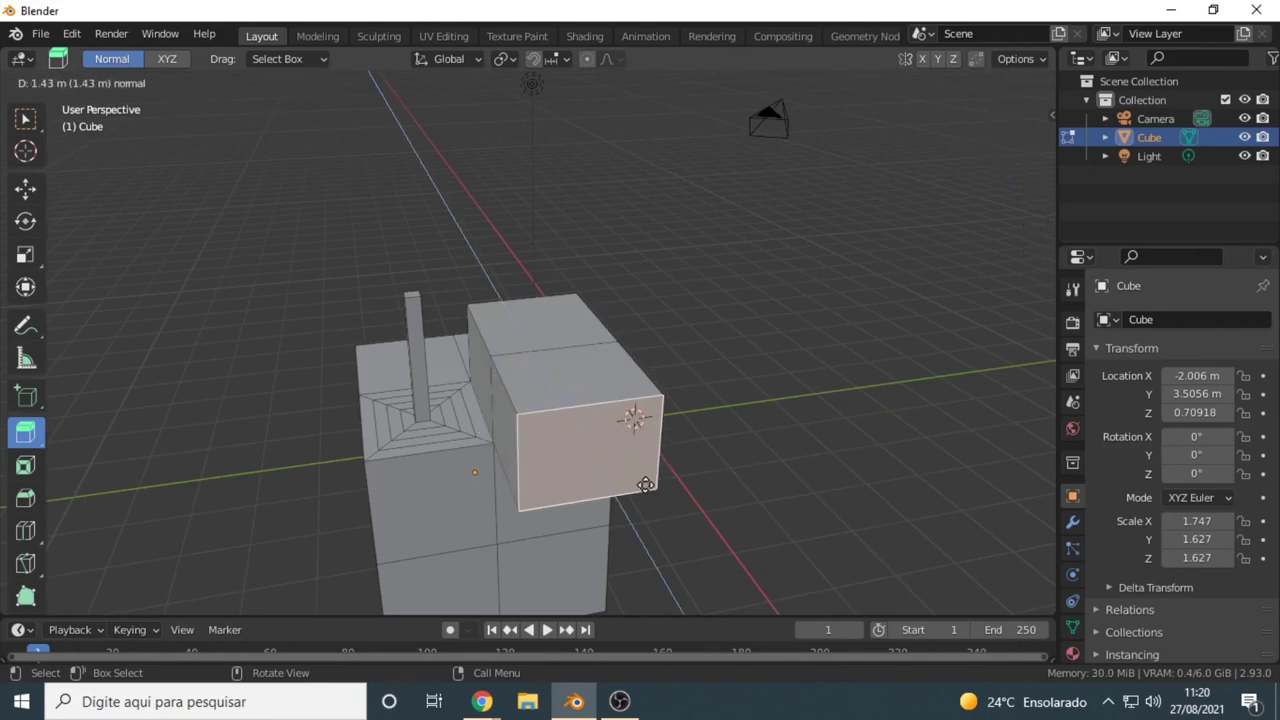
{"action": "middle_click_drag", "start_coordinate": [634, 414], "coordinate": [663, 448]}
Step: Extrude the overhang's bottom face downward and the new block's right side face outward
{"action": "left_click", "coordinate": [622, 301]}
{"action": "left_click_drag", "start_coordinate": [625, 368], "coordinate": [626, 451]}
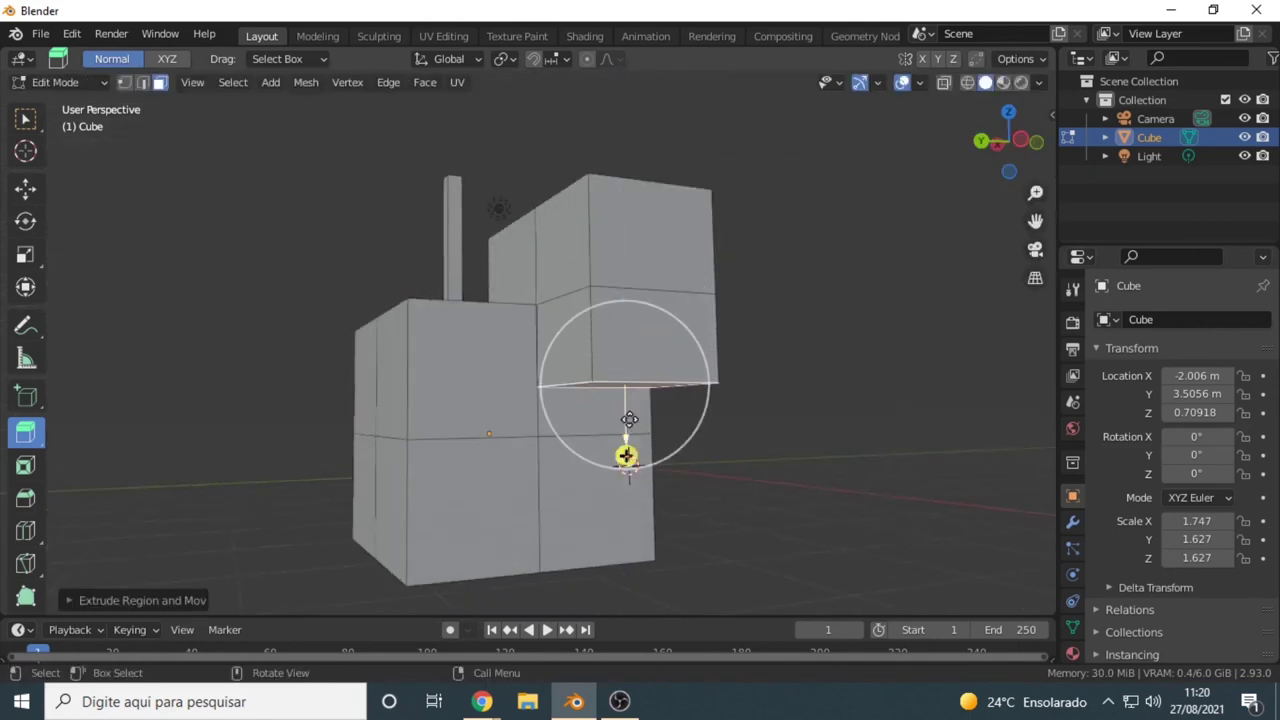
{"action": "left_click", "coordinate": [690, 330]}
{"action": "left_click_drag", "start_coordinate": [700, 329], "coordinate": [810, 332]}
{"action": "mouse_move", "coordinate": [566, 310]}
{"action": "middle_mouse_down"}
{"action": "mouse_move", "coordinate": [334, 361]}
{"action": "mouse_move", "coordinate": [447, 397]}
{"action": "mouse_move", "coordinate": [606, 394]}
{"action": "mouse_move", "coordinate": [783, 443]}
{"action": "mouse_move", "coordinate": [415, 341]}
{"action": "middle_mouse_up"}
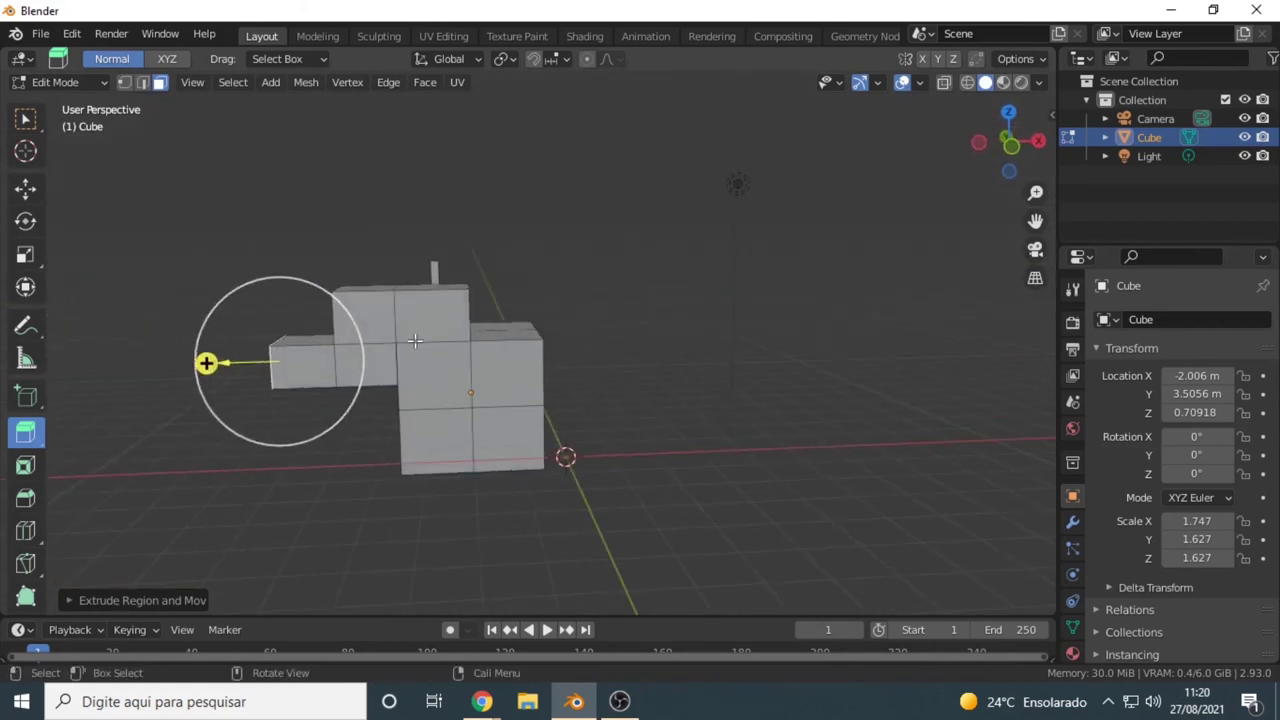
Step: Try the Loop Cut and Inset Faces tools while orbiting and zooming around the mesh
{"action": "middle_click_drag", "start_coordinate": [441, 384], "coordinate": [330, 420]}
{"action": "left_click", "coordinate": [25, 530]}
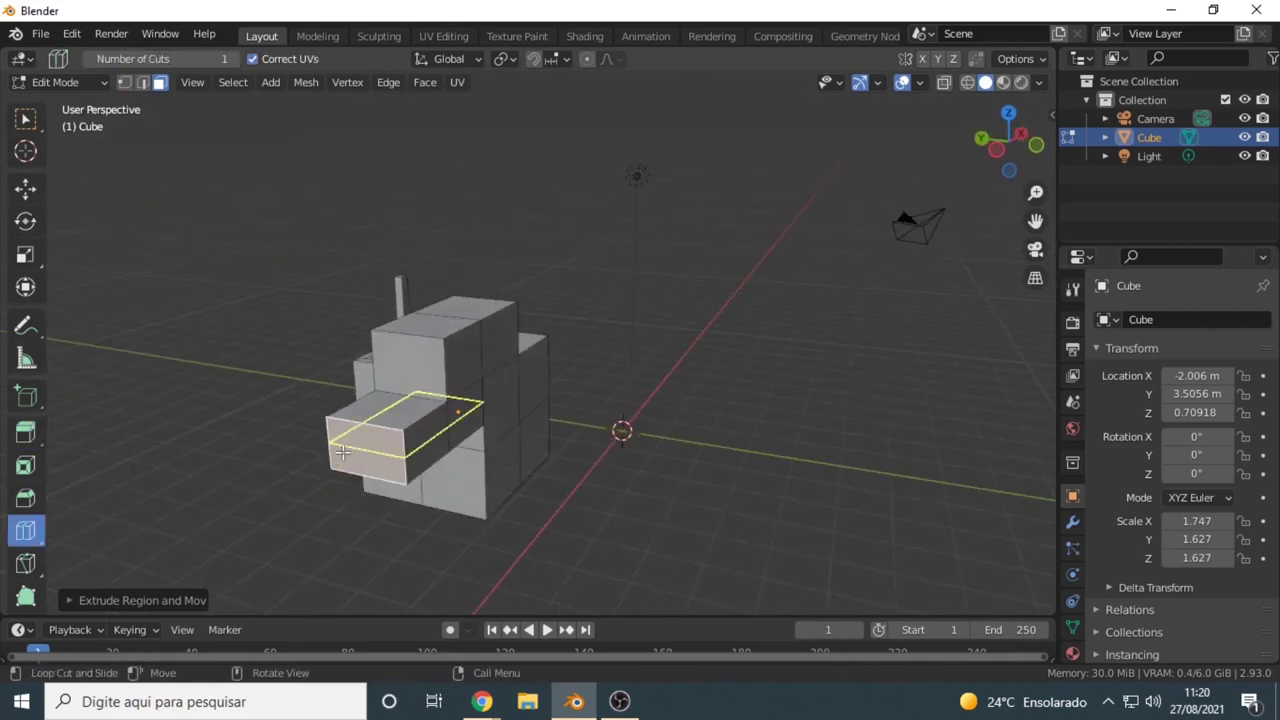
{"action": "middle_click_drag", "start_coordinate": [416, 380], "coordinate": [371, 429]}
{"action": "left_click", "coordinate": [25, 465]}
{"action": "middle_click_drag", "start_coordinate": [460, 557], "coordinate": [786, 526]}
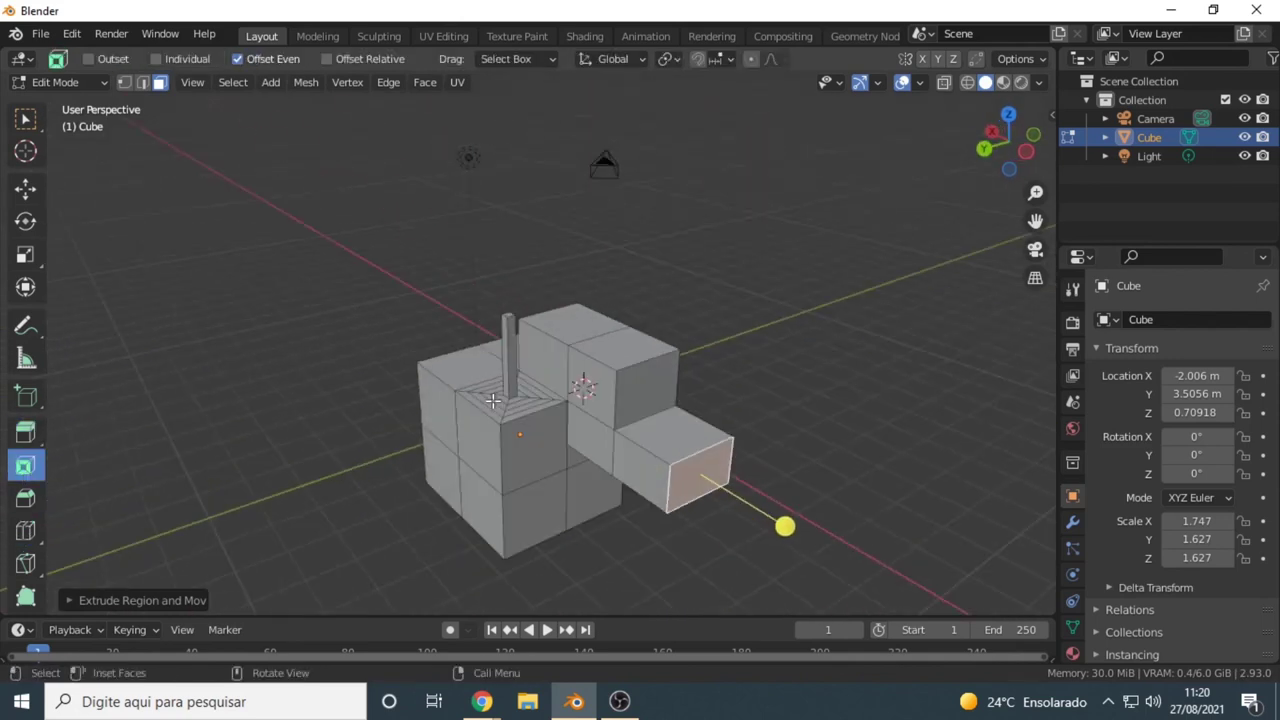
{"action": "scroll", "coordinate": [505, 437], "scroll_direction": "up", "scroll_amount": 4}
{"action": "scroll", "coordinate": [410, 468], "scroll_direction": "down", "scroll_amount": 3}
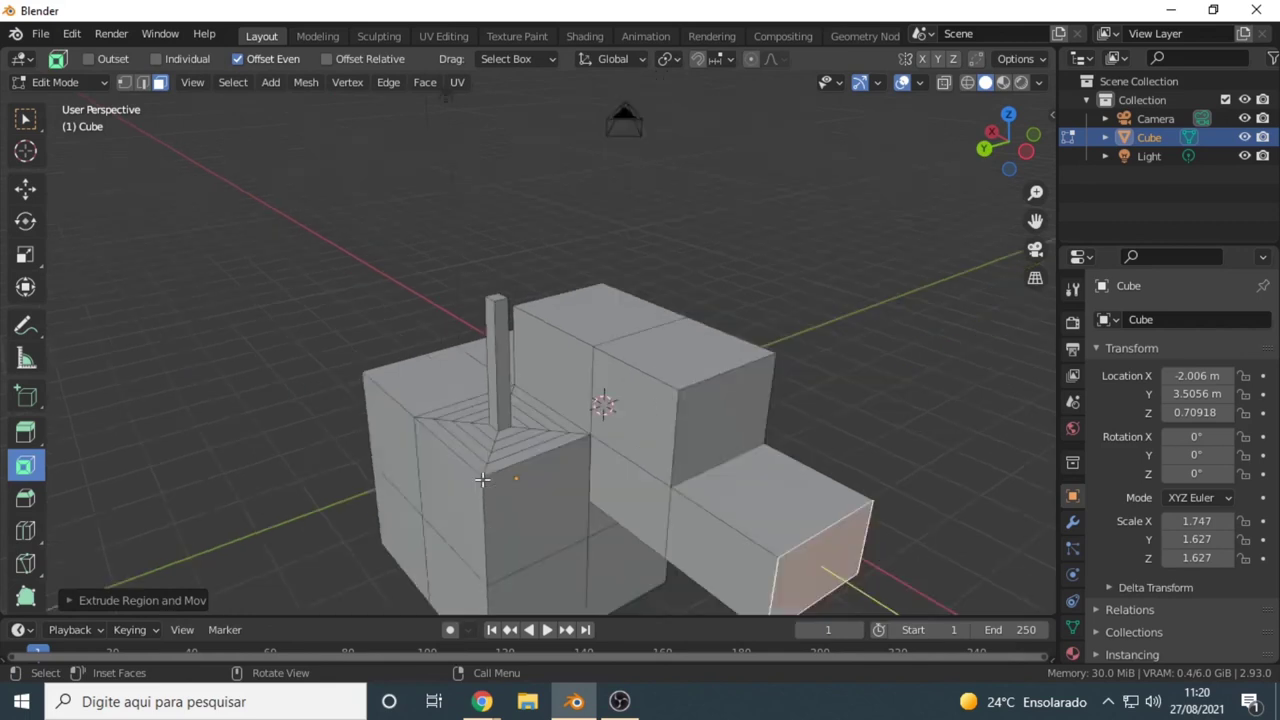
{"action": "scroll", "coordinate": [400, 440], "scroll_direction": "down", "scroll_amount": 2}
{"action": "scroll", "coordinate": [300, 450], "scroll_direction": "down", "scroll_amount": 1}
Step: Extrude the block's front face outward and a top face upward
{"action": "left_click", "coordinate": [25, 432]}
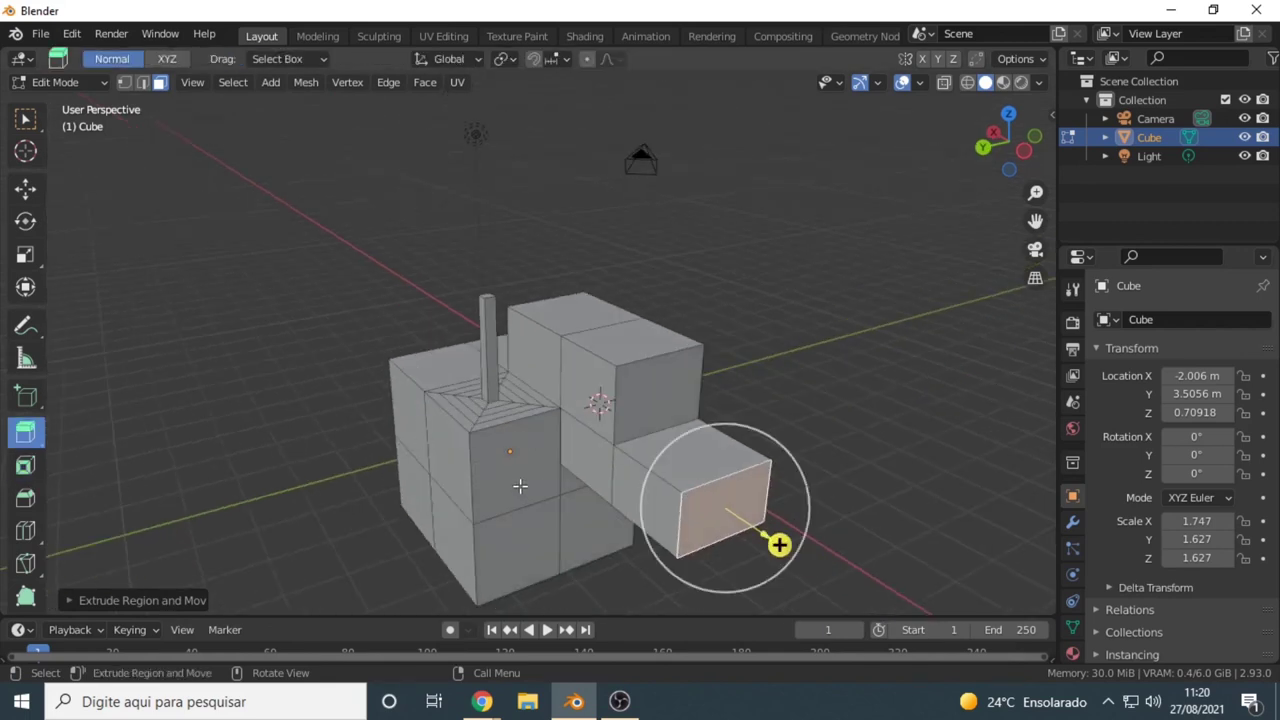
{"action": "left_click", "coordinate": [520, 486]}
{"action": "mouse_move", "coordinate": [554, 500]}
{"action": "left_mouse_down"}
{"action": "mouse_move", "coordinate": [420, 536]}
{"action": "mouse_move", "coordinate": [466, 491]}
{"action": "left_mouse_up"}
{"action": "left_click", "coordinate": [440, 460]}
{"action": "left_click_drag", "start_coordinate": [429, 417], "coordinate": [414, 331]}
Step: Tilt the selected face by about 49° with the Rotate tool
{"action": "mouse_move", "coordinate": [414, 331]}
{"action": "middle_mouse_down"}
{"action": "mouse_move", "coordinate": [507, 470]}
{"action": "mouse_move", "coordinate": [486, 460]}
{"action": "middle_mouse_up"}
{"action": "left_click", "coordinate": [25, 221]}
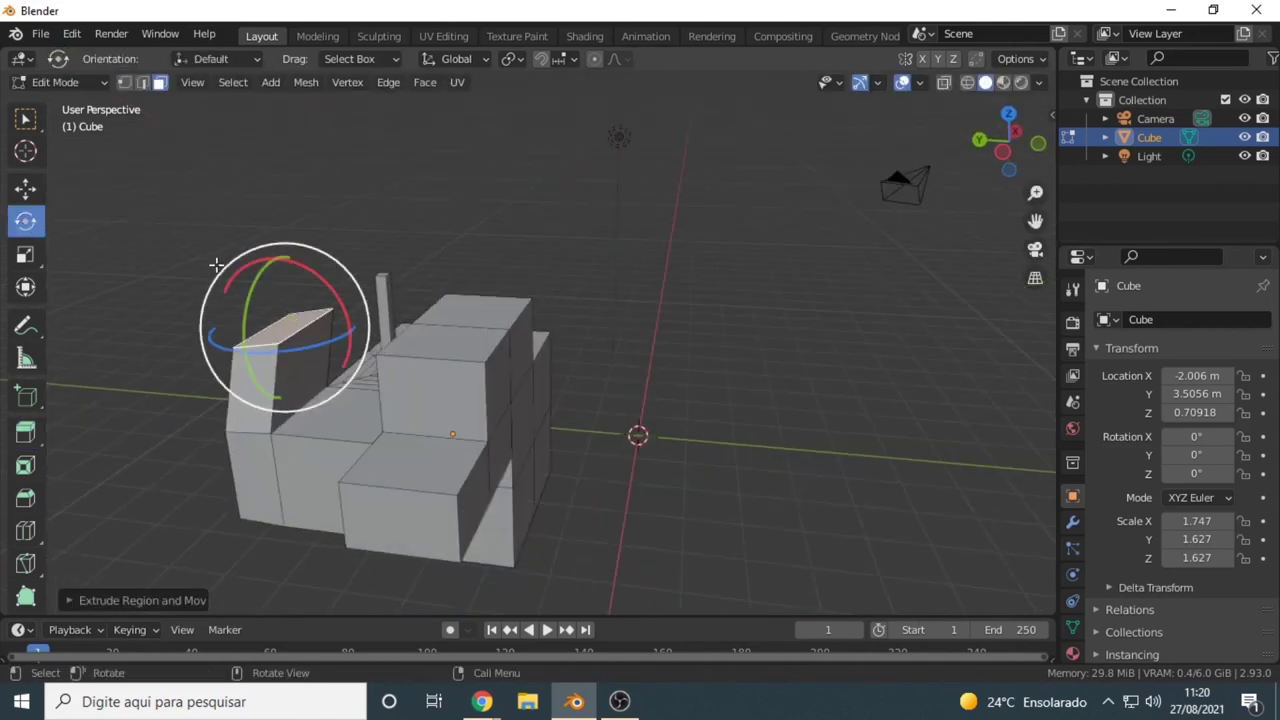
{"action": "left_click_drag", "start_coordinate": [216, 264], "coordinate": [230, 330]}
Step: Raise the right block's top face straight up and rescale it
{"action": "left_click", "coordinate": [25, 188]}
{"action": "left_click", "coordinate": [436, 341]}
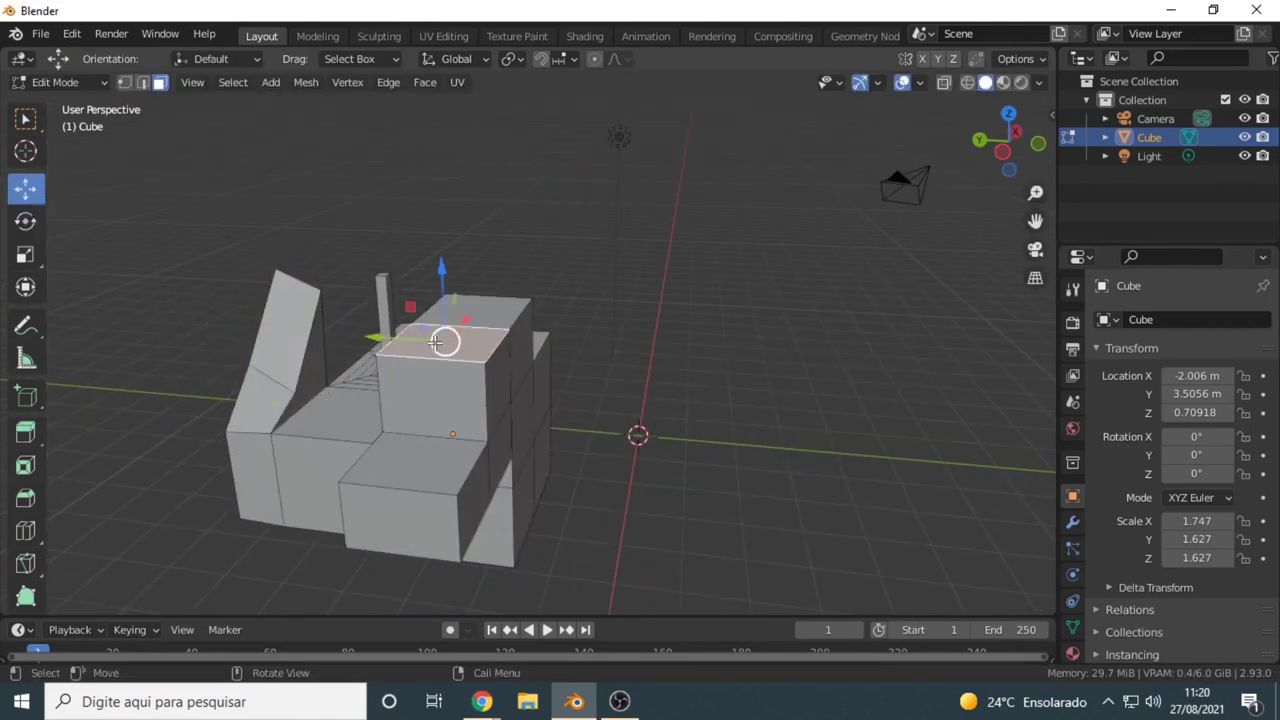
{"action": "left_click_drag", "start_coordinate": [443, 285], "coordinate": [362, 226]}
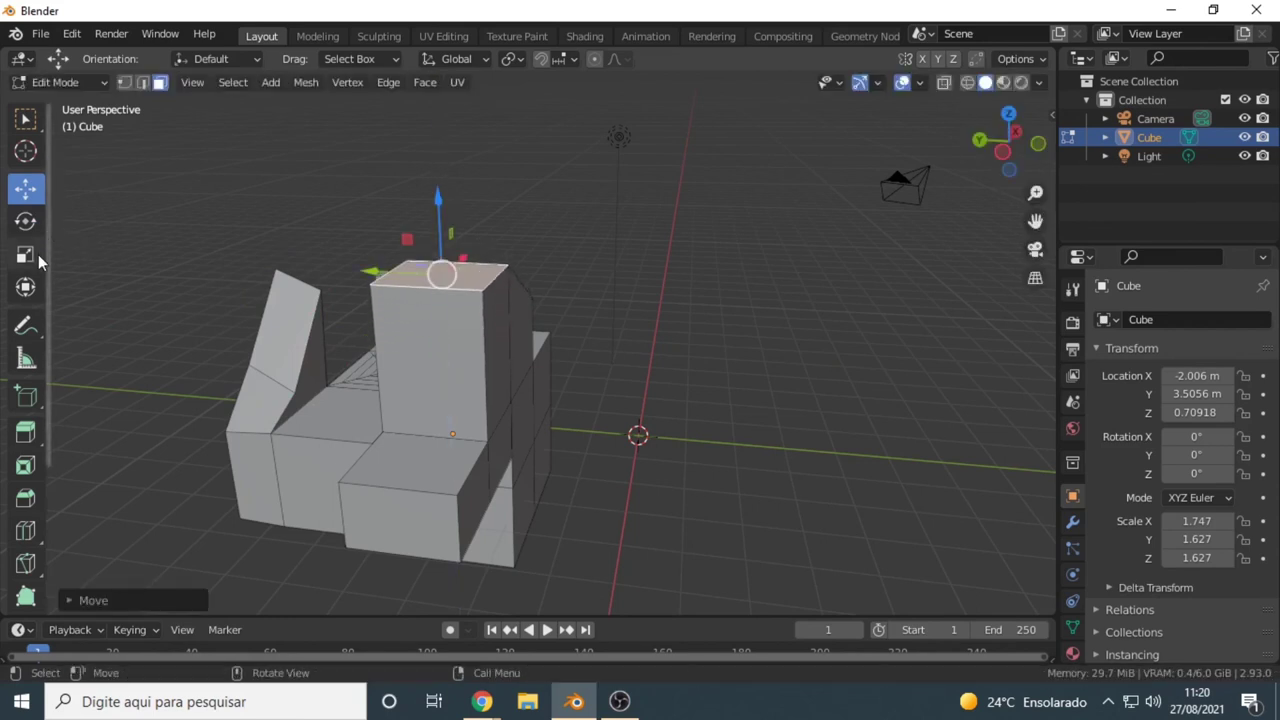
{"action": "left_click", "coordinate": [25, 254]}
{"action": "left_click_drag", "start_coordinate": [443, 274], "coordinate": [436, 272]}
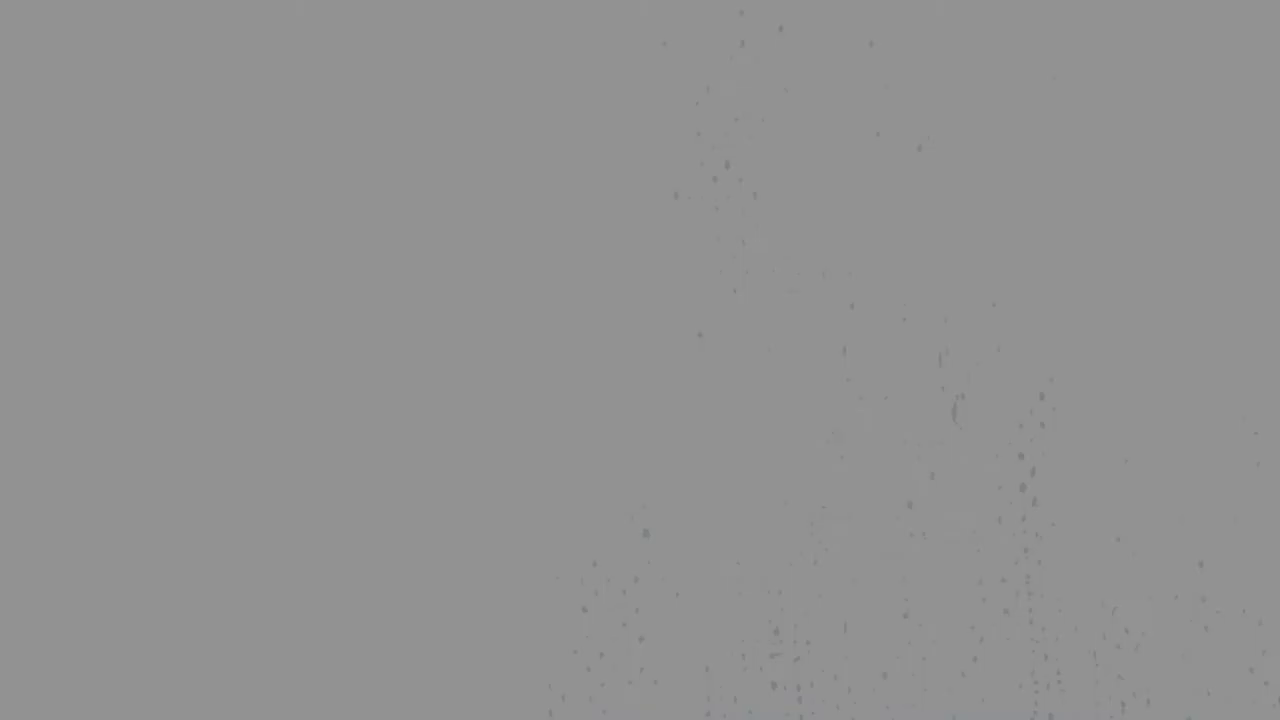